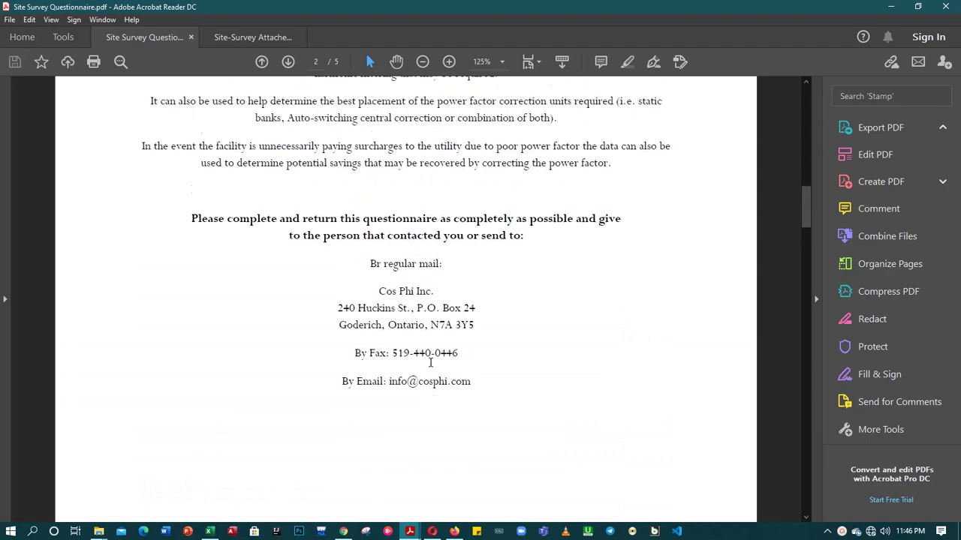
Scroll the Site Survey Questionnaire PDF from its cover page down to page 5's equipment checklist
scroll(433, 369, "up", 5)
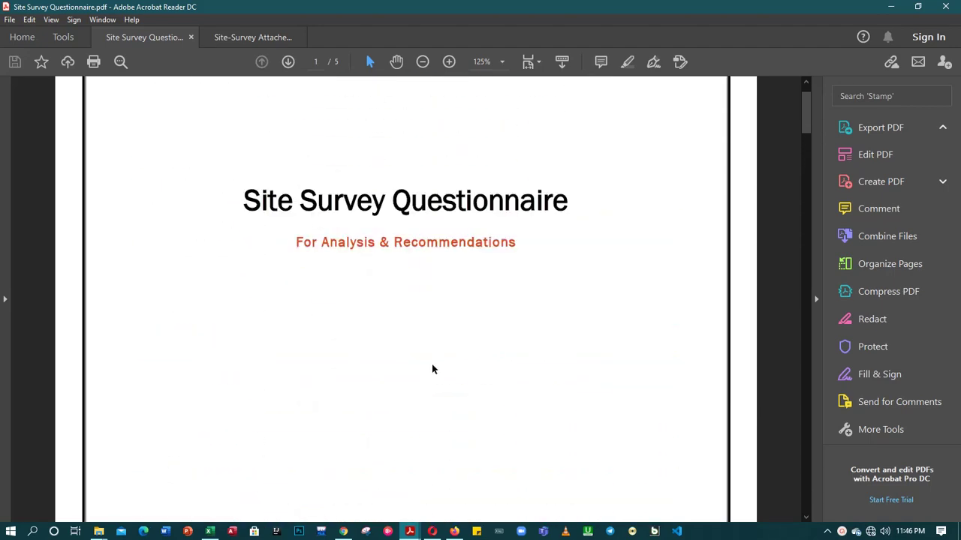
scroll(432, 370, "down", 5)
scroll(434, 370, "up", 5)
scroll(435, 368, "down", 10)
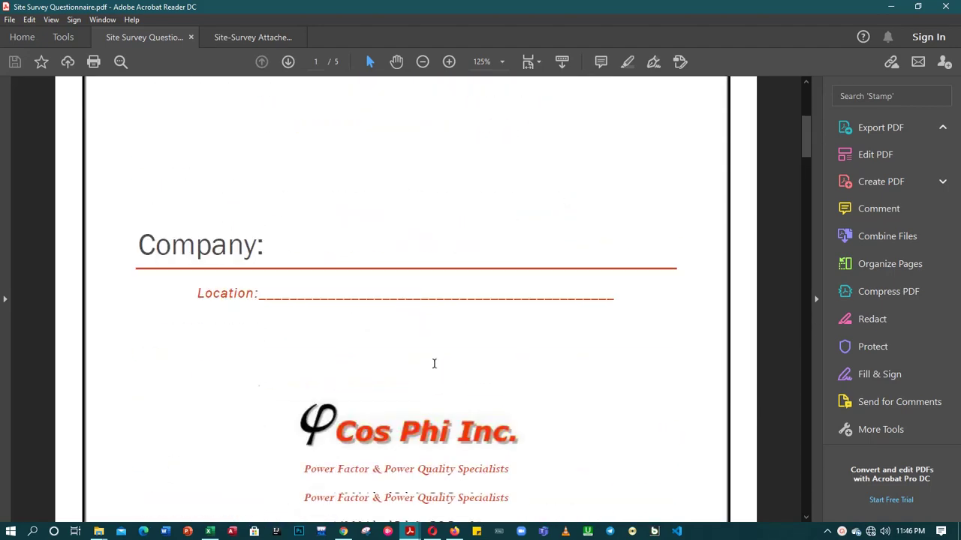
scroll(435, 364, "down", 12)
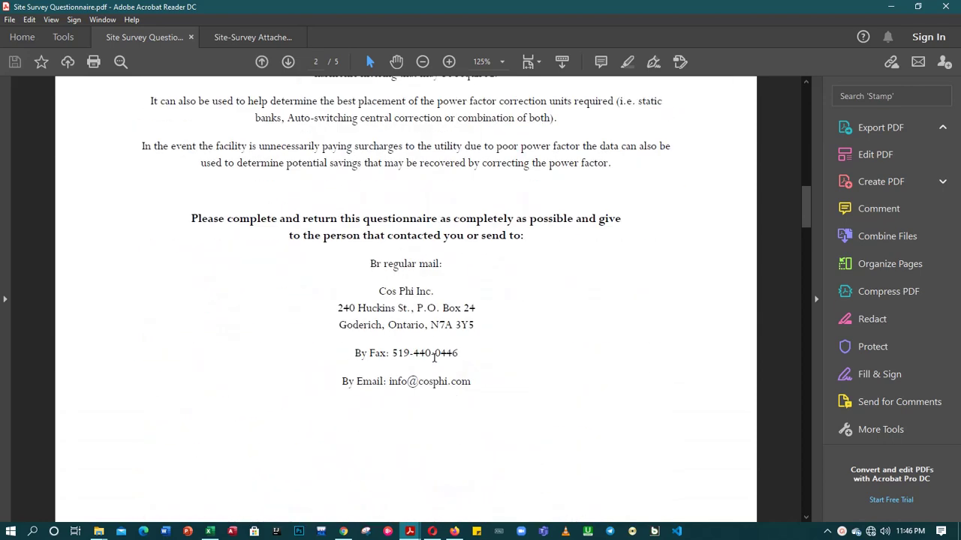
scroll(435, 361, "down", 10)
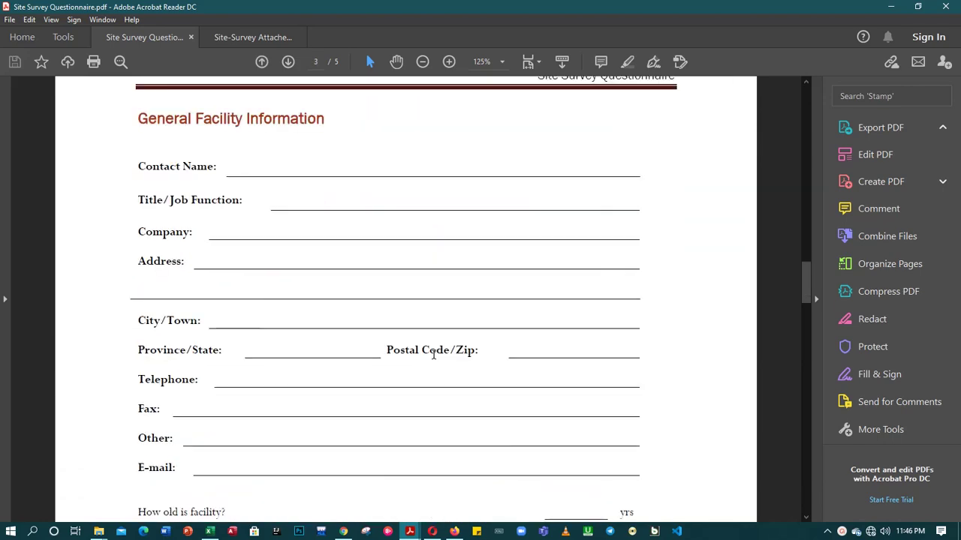
scroll(435, 359, "down", 10)
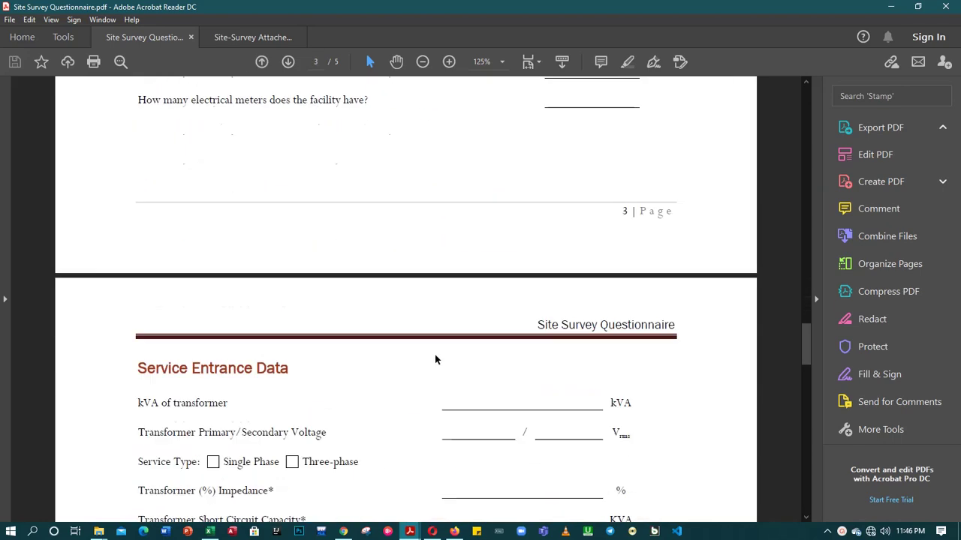
scroll(435, 360, "down", 10)
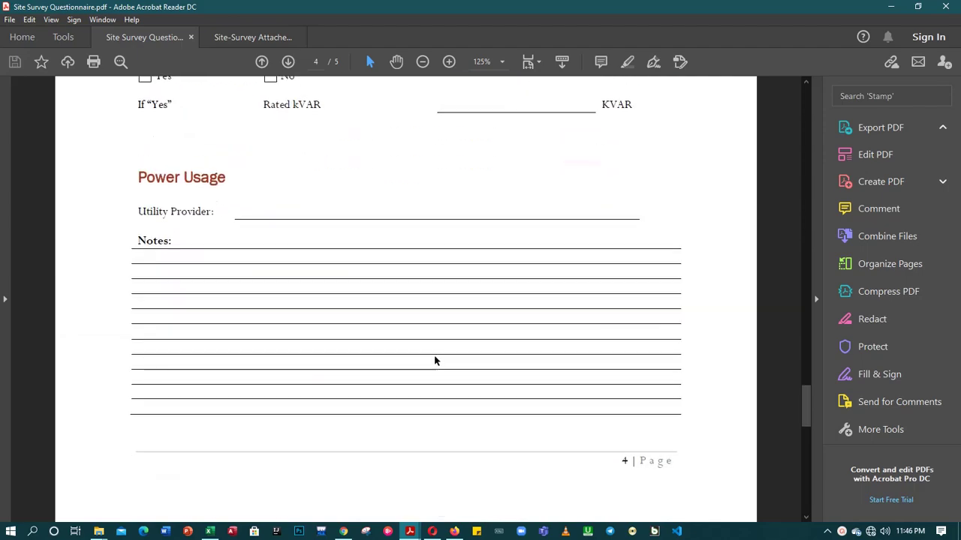
scroll(434, 358, "down", 5)
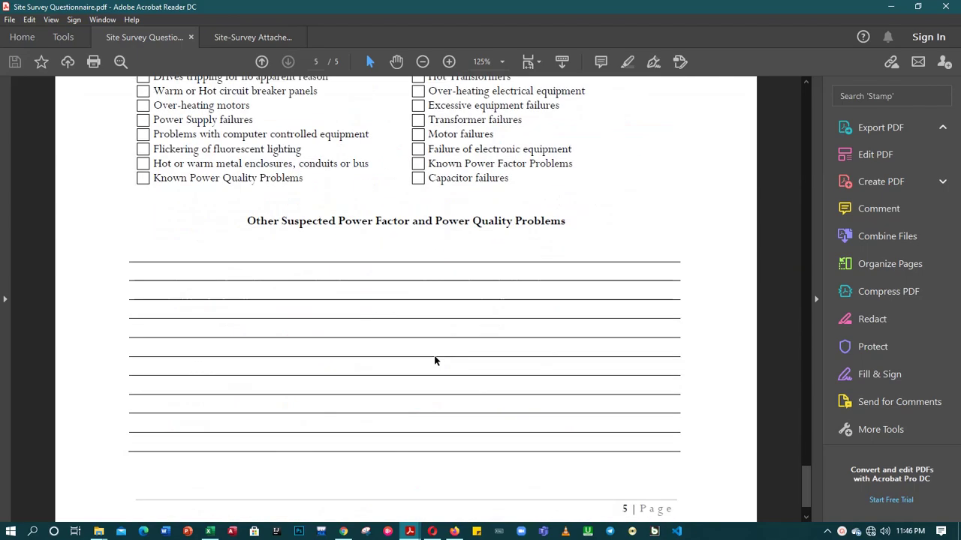
scroll(435, 358, "up", 5)
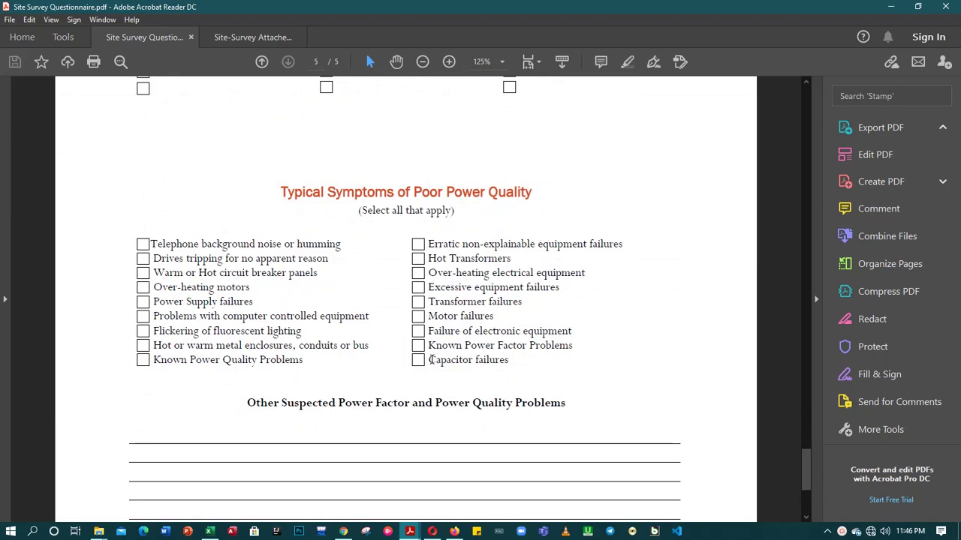
scroll(443, 361, "up", 3)
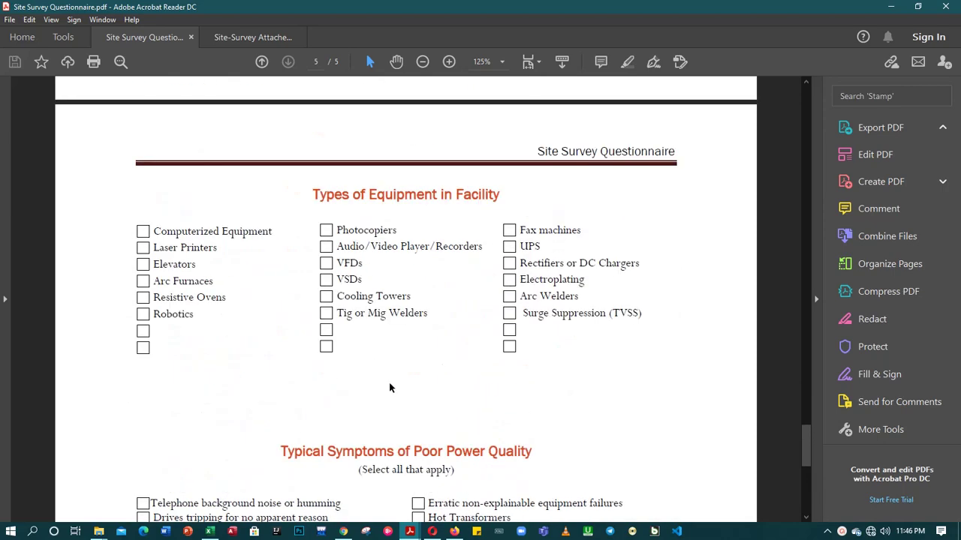
Switch to the Site_Survey_Questionnaire workbook and scroll through the survey sheet's questions
left_click(210, 531)
scroll(606, 370, "down", 1)
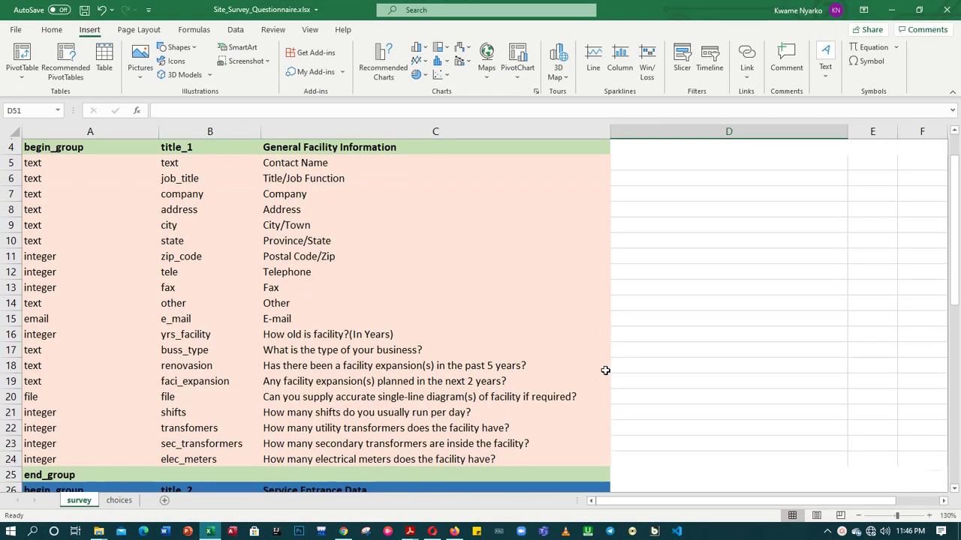
scroll(594, 363, "up", 1)
scroll(593, 364, "down", 11)
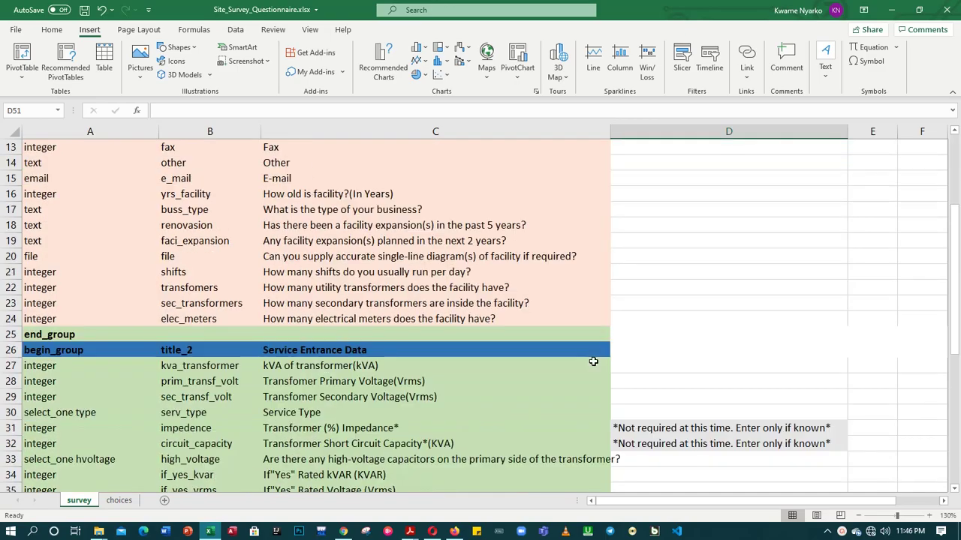
scroll(593, 361, "down", 4)
scroll(593, 361, "up", 15)
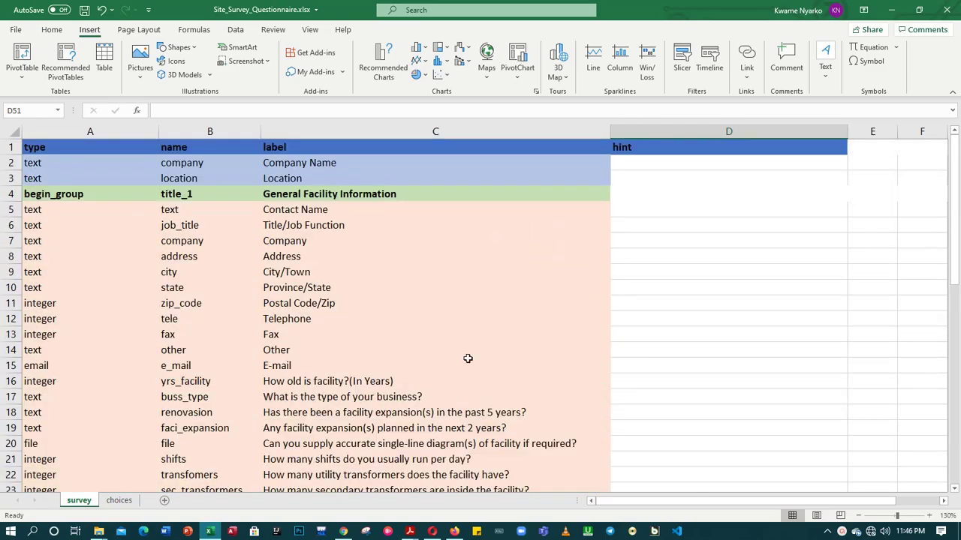
Show the choices sheet, whose pquality options end with Capacitor failures in row 43
left_click(118, 500)
scroll(198, 382, "down", 13)
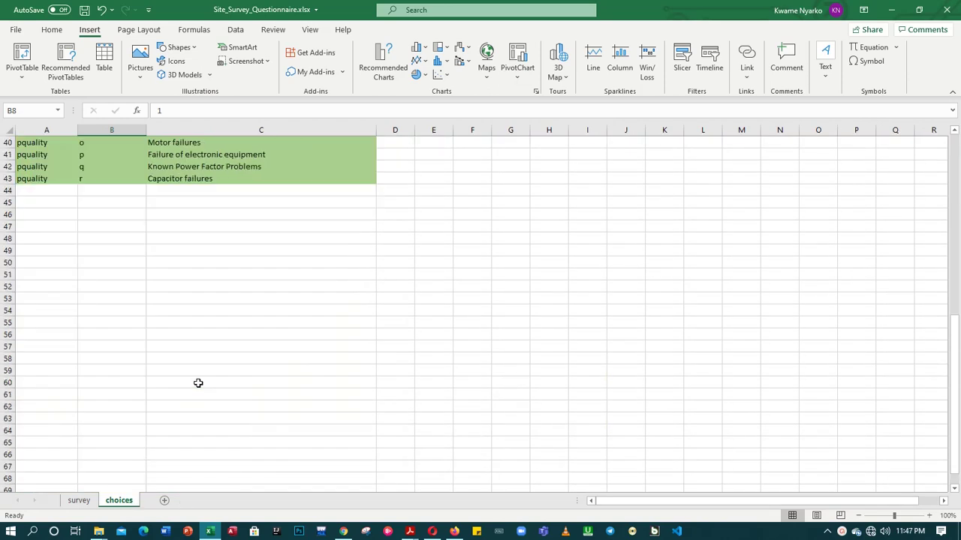
scroll(198, 385, "up", 13)
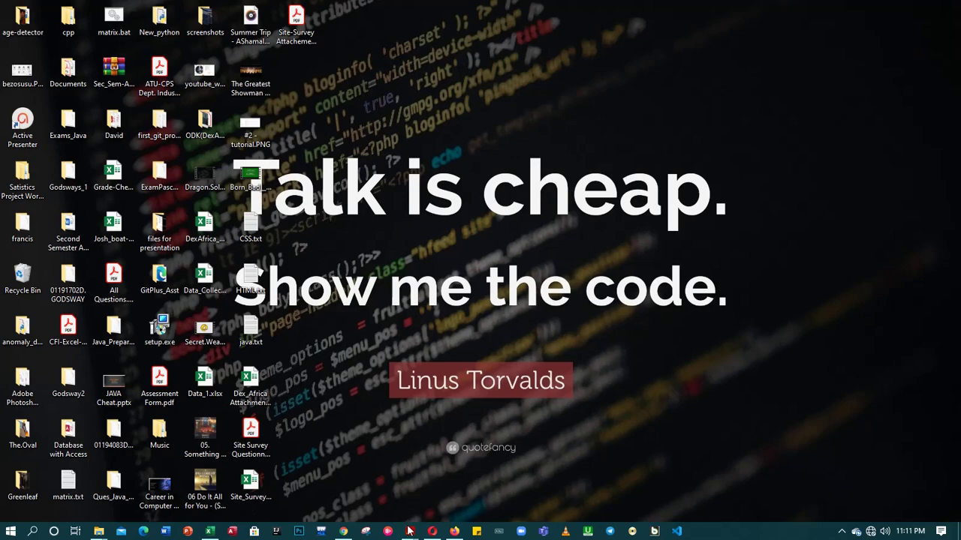
Bring the Site Survey Questionnaire PDF forward and maximize its Acrobat window
mouse_move(409, 532)
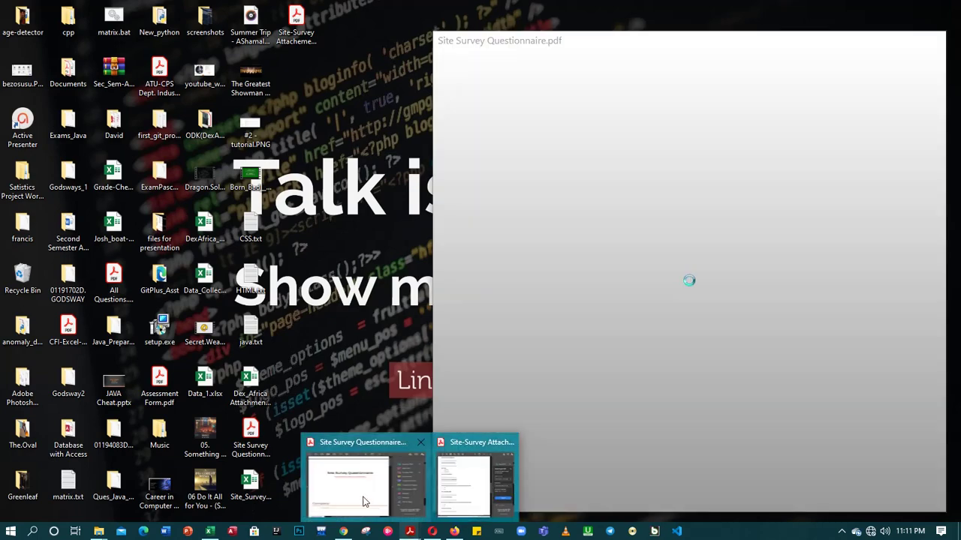
mouse_move(445, 499)
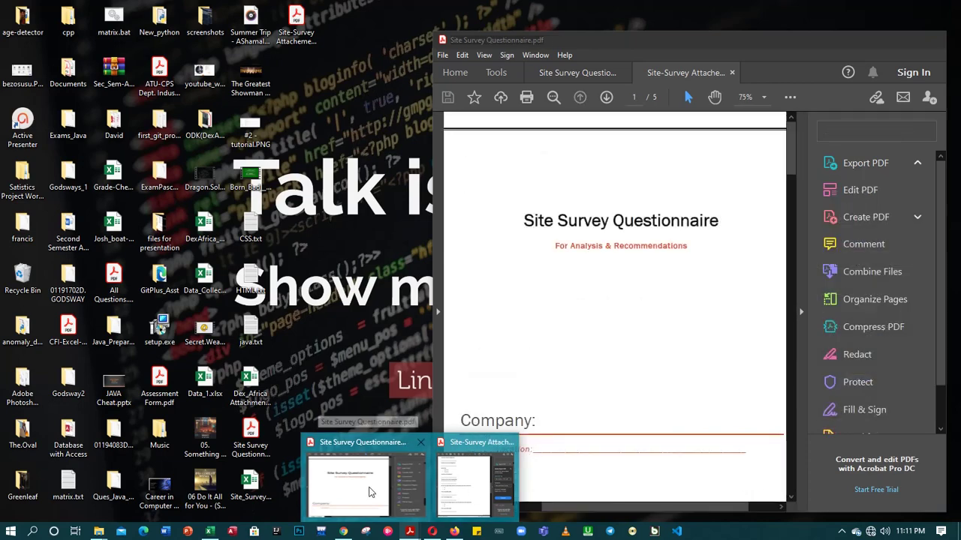
left_click(374, 492)
left_click(904, 39)
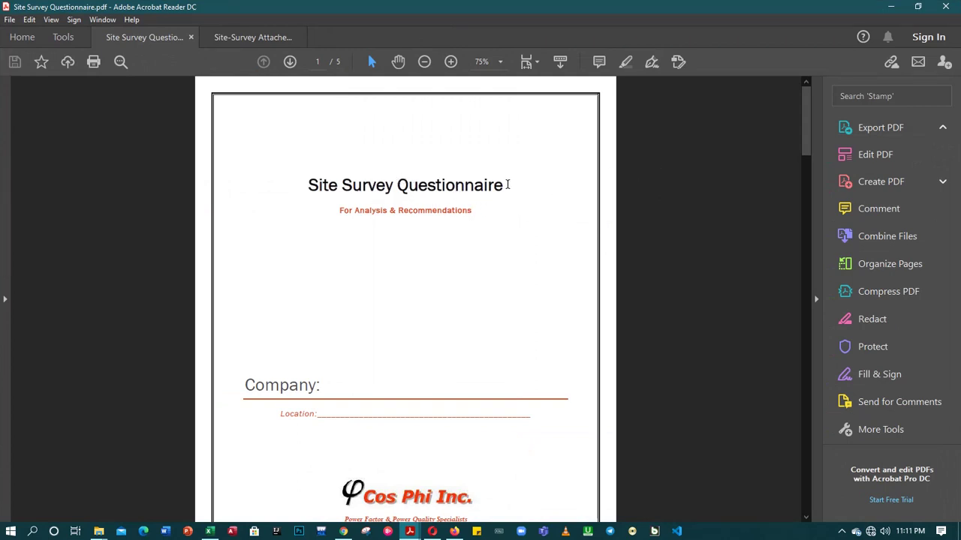
Scroll the questionnaire down to the General Facility Information form on page 3
scroll(501, 198, "down", 2)
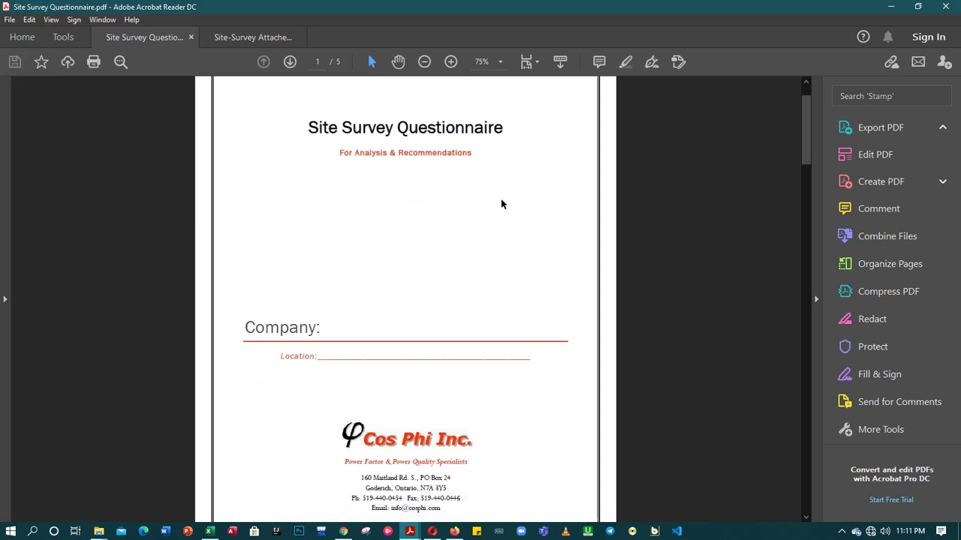
scroll(503, 199, "down", 1)
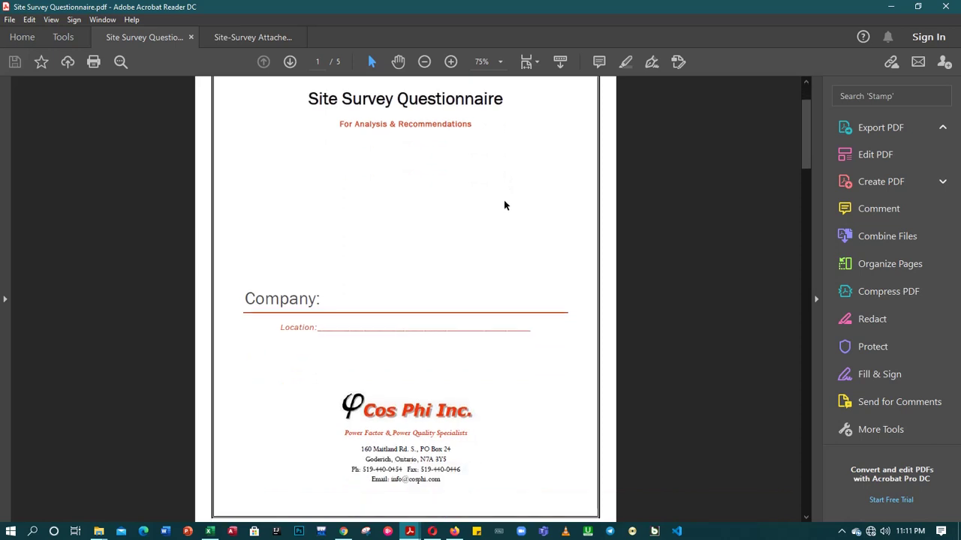
scroll(510, 192, "down", 1)
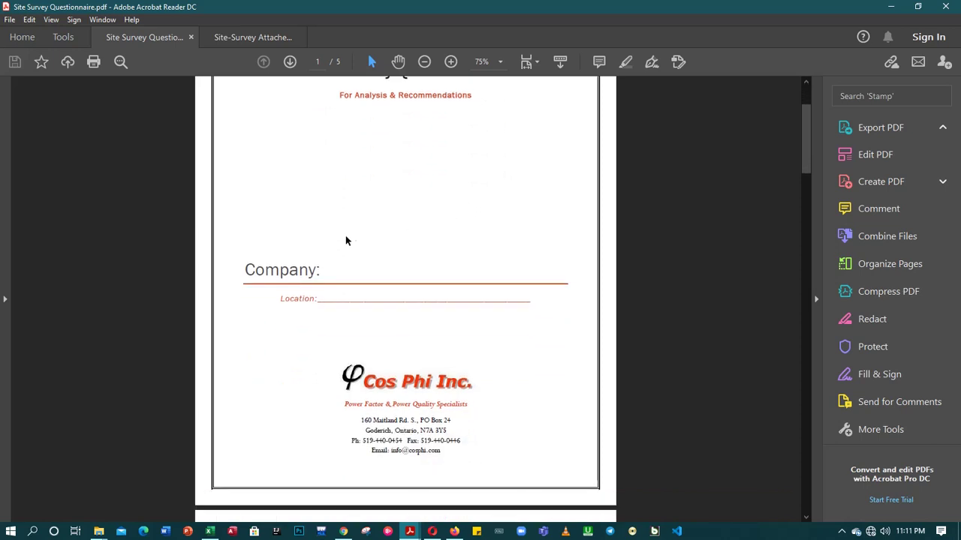
scroll(414, 322, "down", 9)
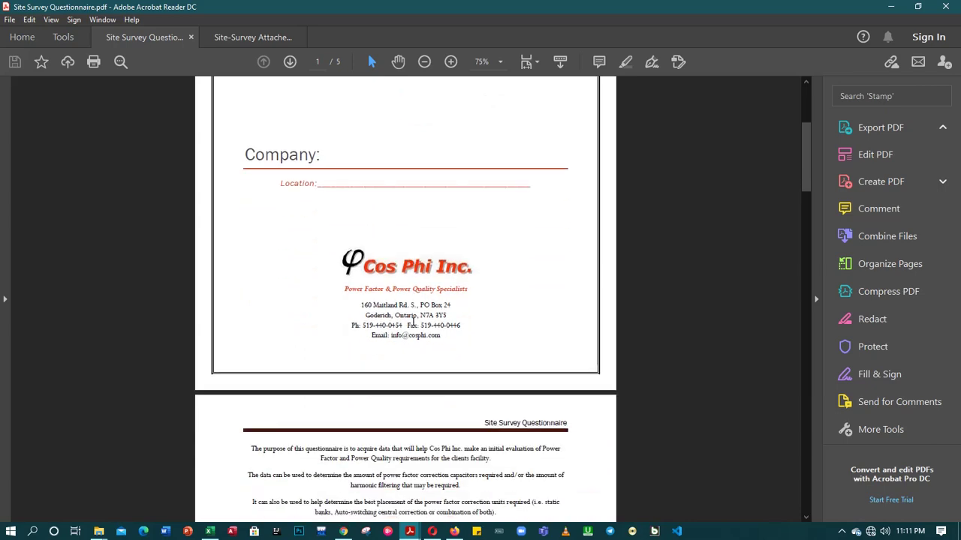
scroll(415, 319, "down", 20)
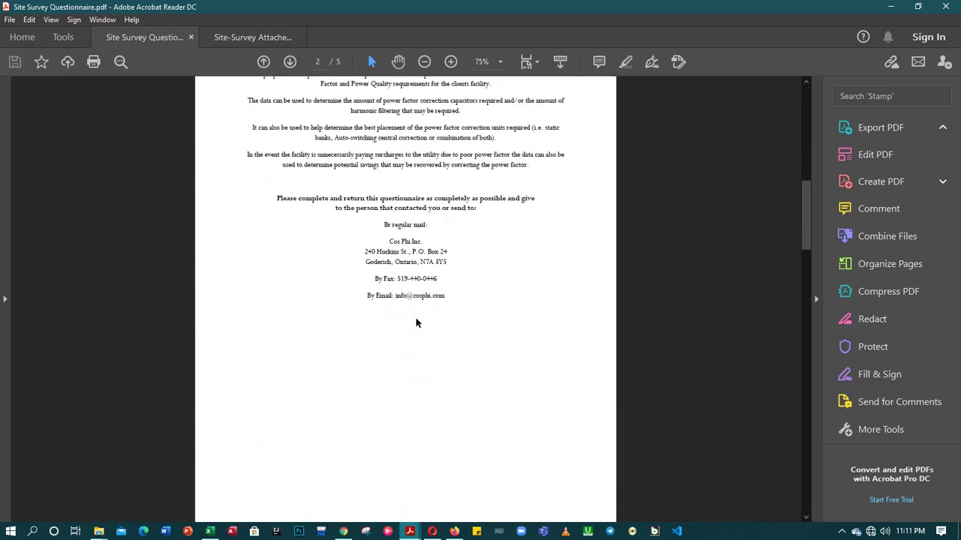
scroll(418, 313, "down", 2)
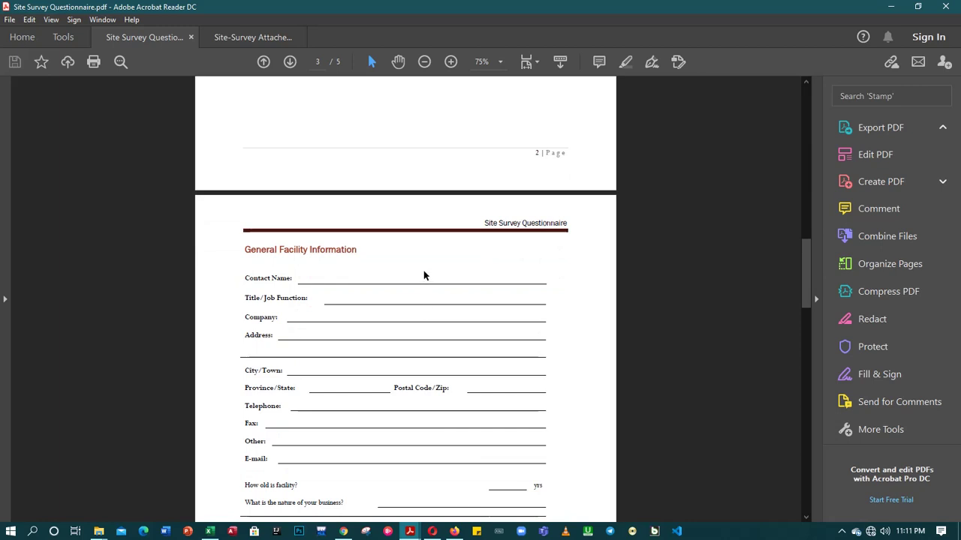
Highlight the General Facility Information heading, then scroll on toward page 5
left_click_drag(243, 250, 360, 254)
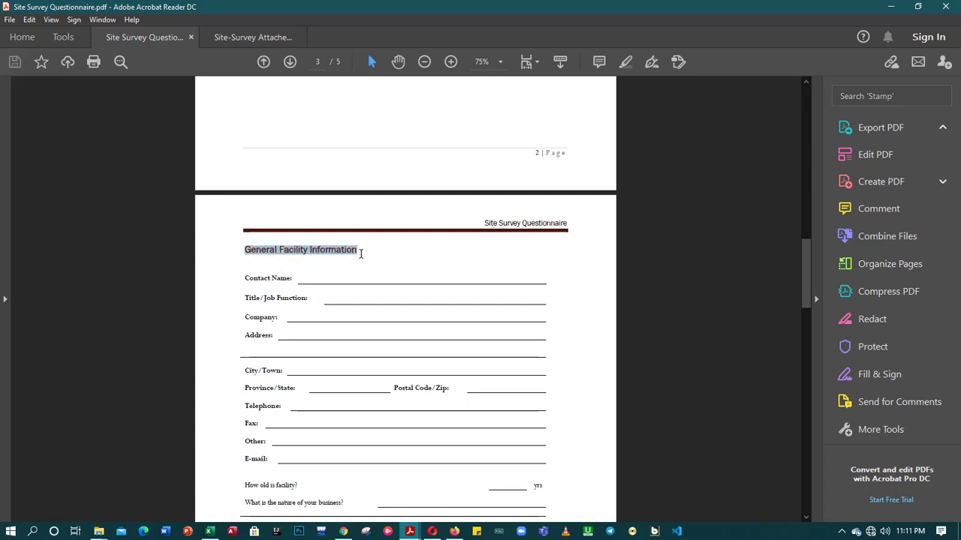
scroll(362, 250, "down", 1)
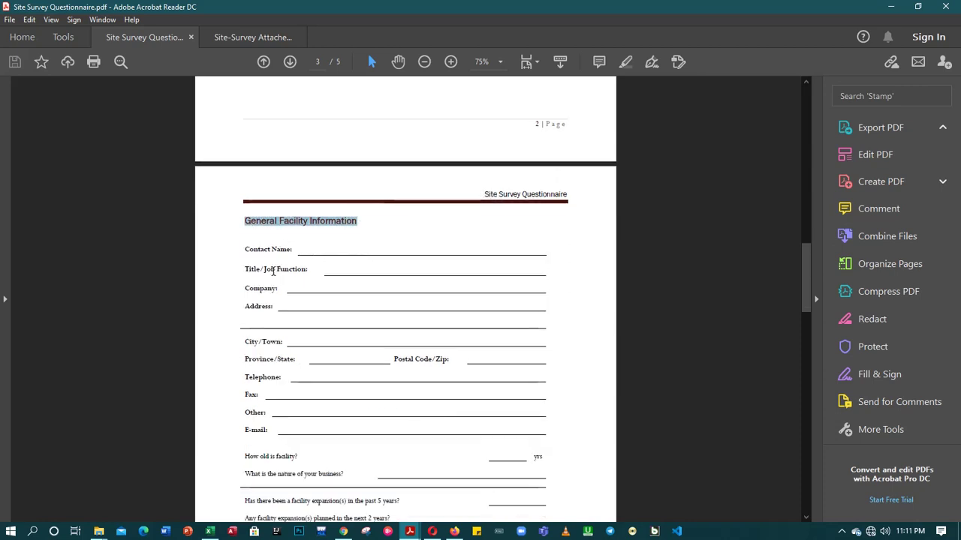
scroll(342, 314, "down", 10)
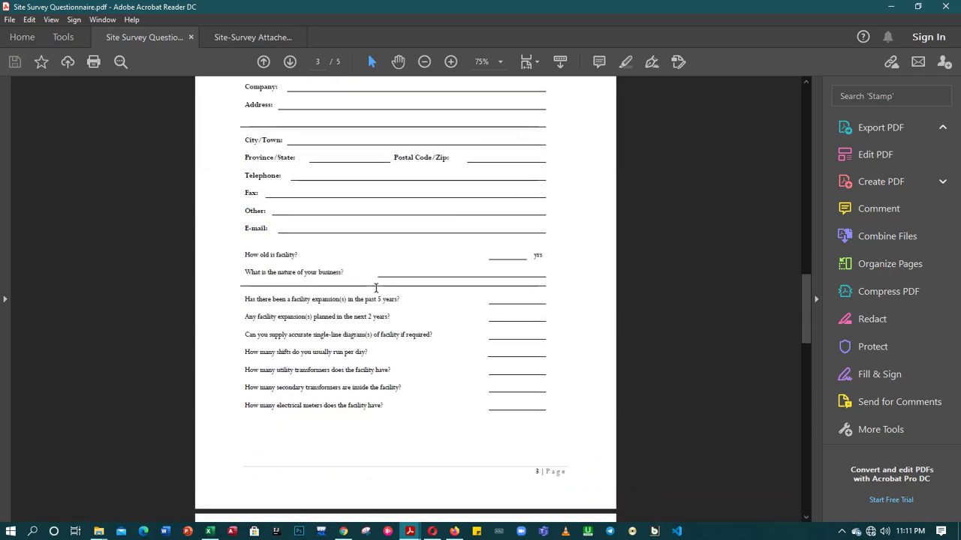
scroll(375, 285, "down", 5)
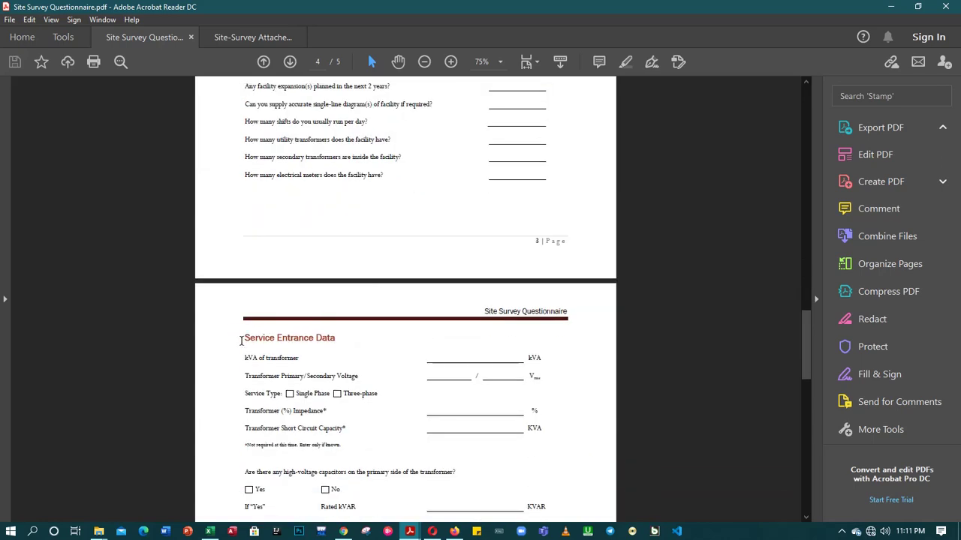
scroll(369, 326, "down", 9)
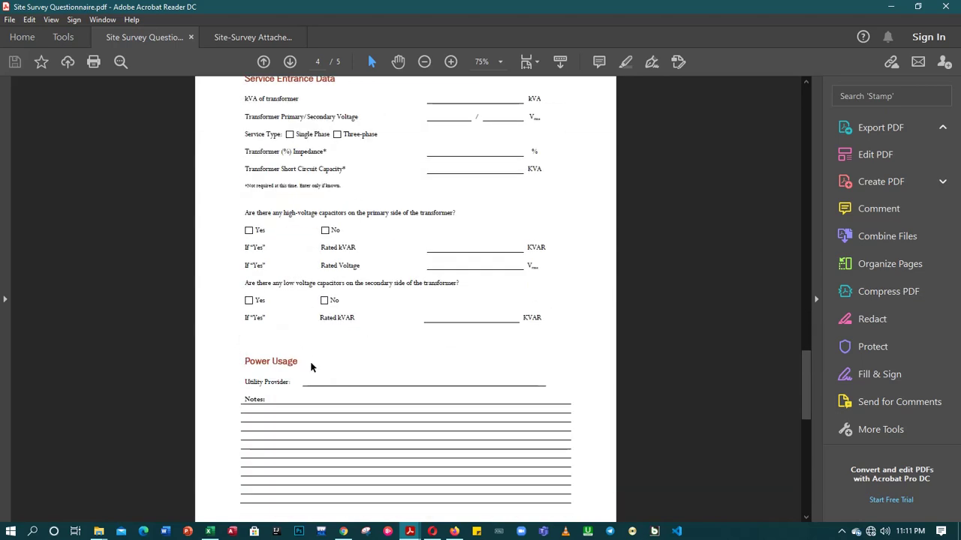
scroll(319, 361, "down", 4)
scroll(323, 358, "down", 10)
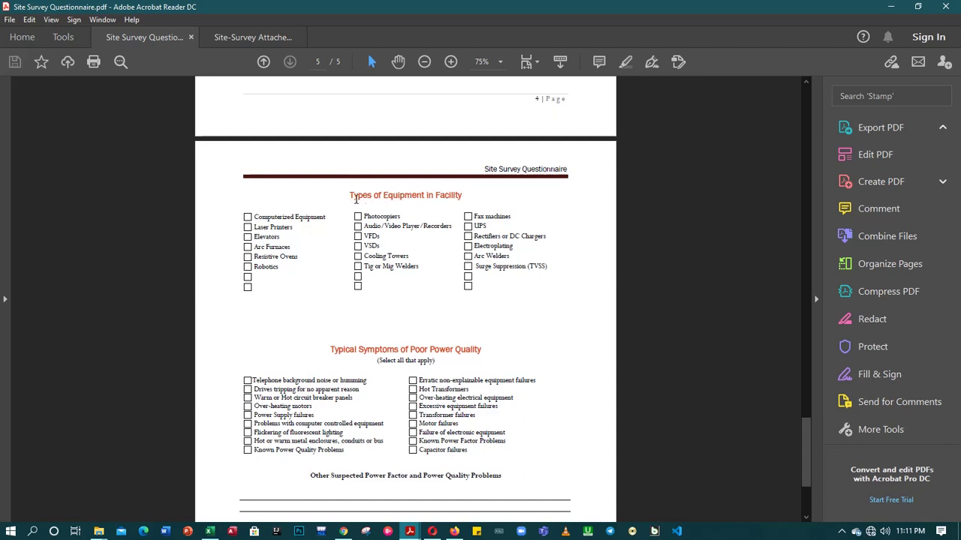
Highlight and clear the Typical Symptoms of Poor Power Quality heading, then settle on page 5's checklists
left_click_drag(327, 350, 475, 351)
left_click(354, 346)
scroll(417, 345, "down", 5)
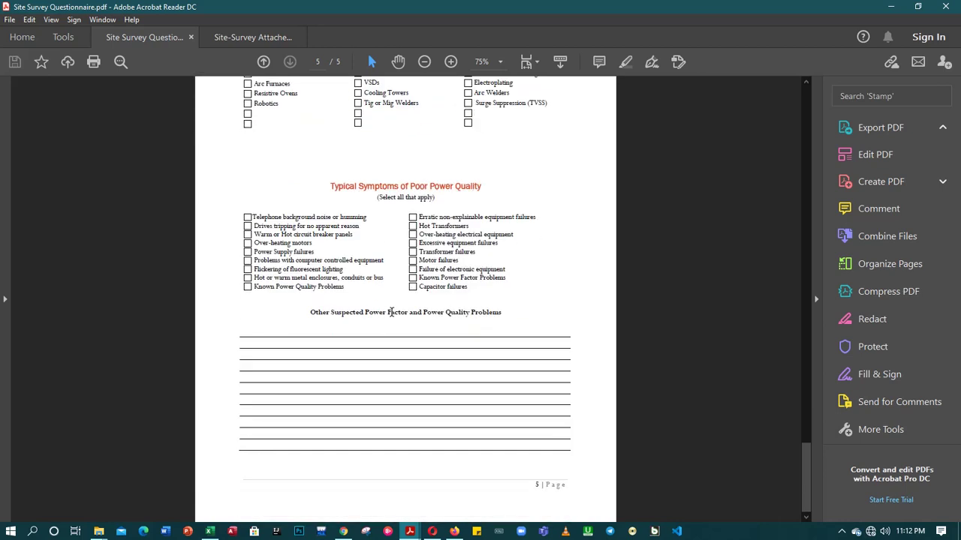
scroll(389, 311, "up", 12)
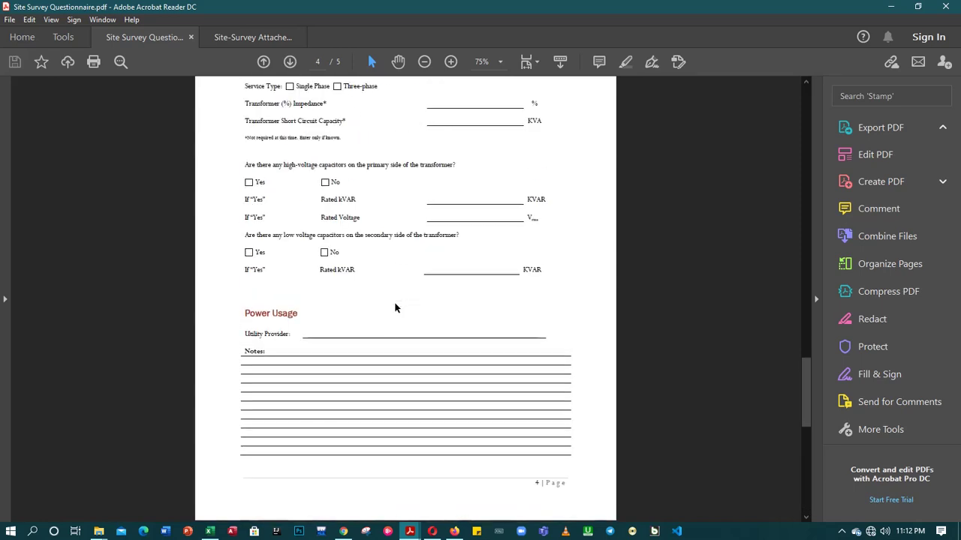
scroll(395, 308, "up", 12)
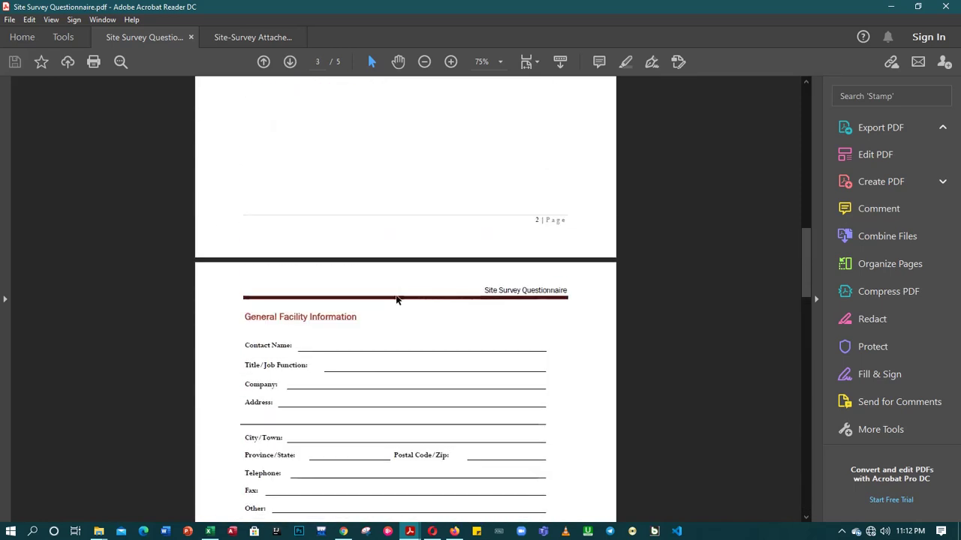
scroll(397, 299, "down", 4)
scroll(396, 297, "up", 2)
scroll(395, 285, "down", 10)
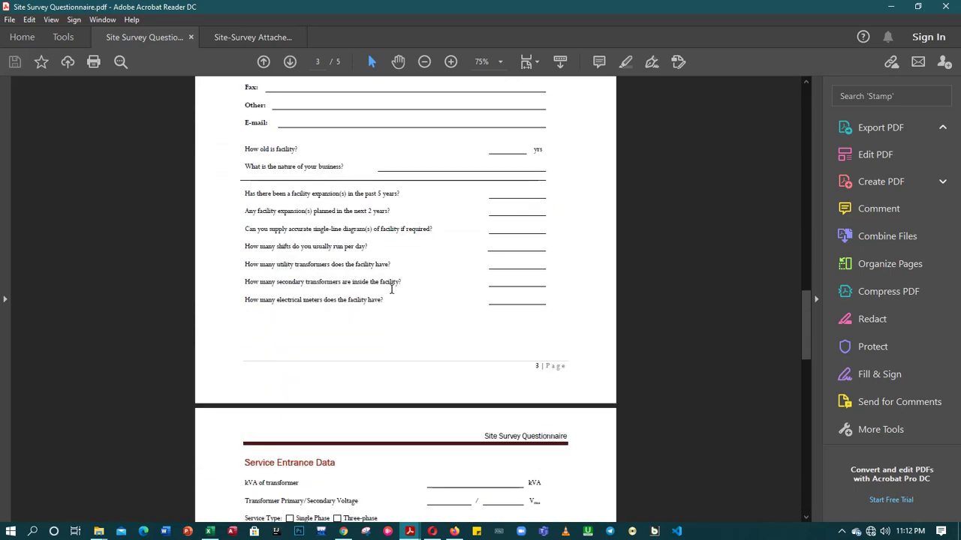
scroll(391, 289, "down", 10)
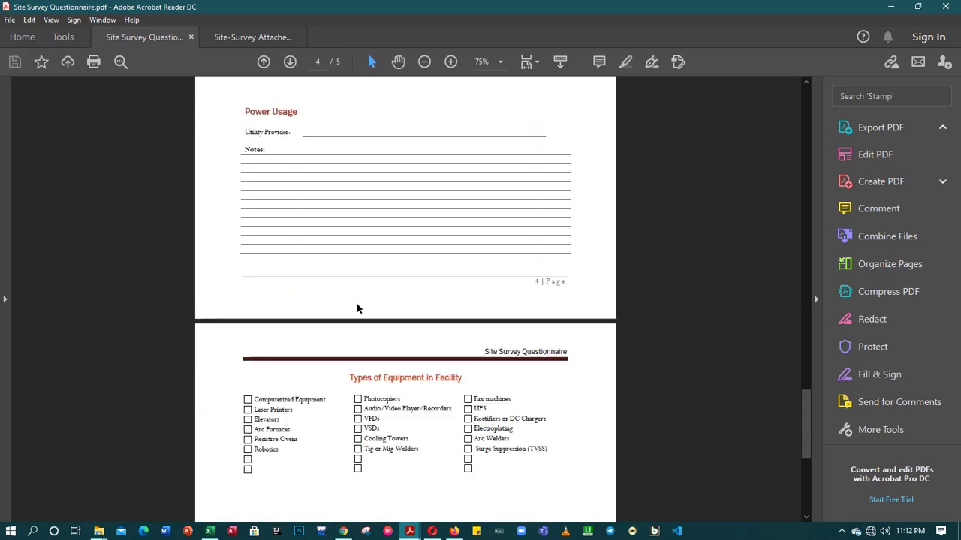
scroll(379, 331, "down", 8)
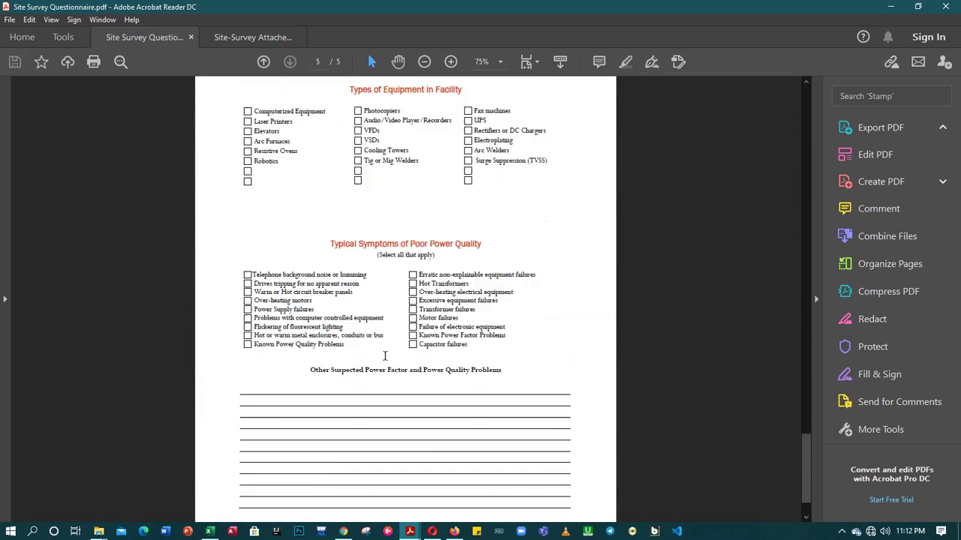
scroll(384, 356, "down", 1)
Select and deselect the symptoms list text on page 5, then scroll back up
left_click_drag(313, 344, 523, 346)
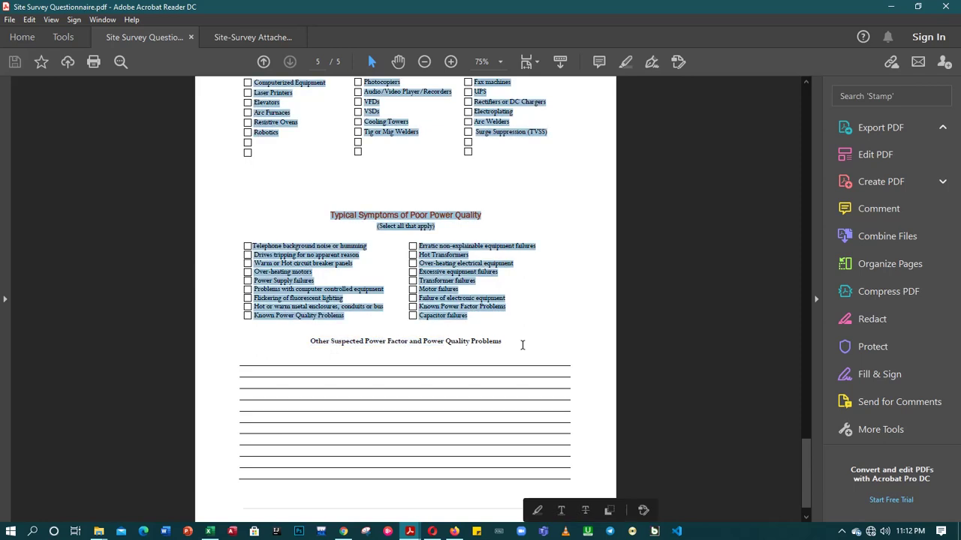
left_click(491, 344)
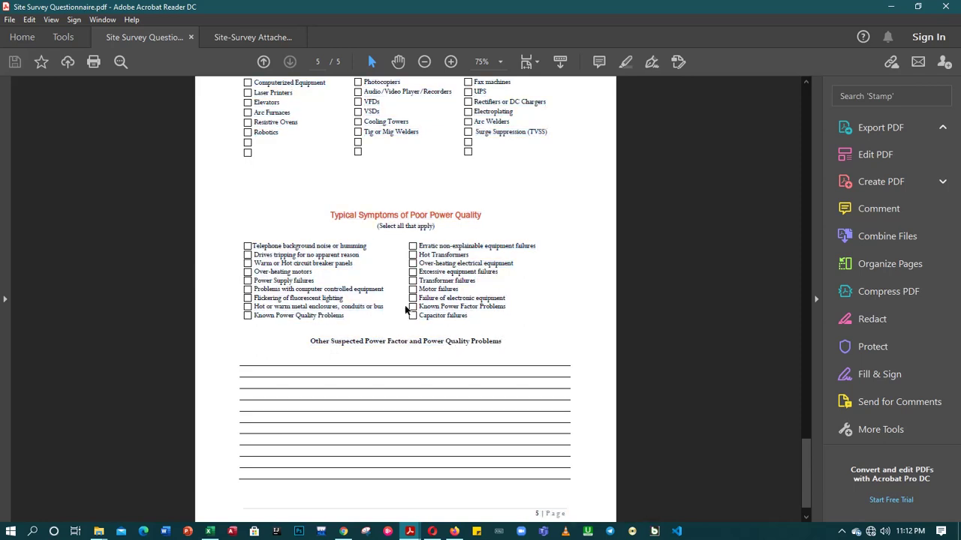
scroll(462, 194, "up", 5)
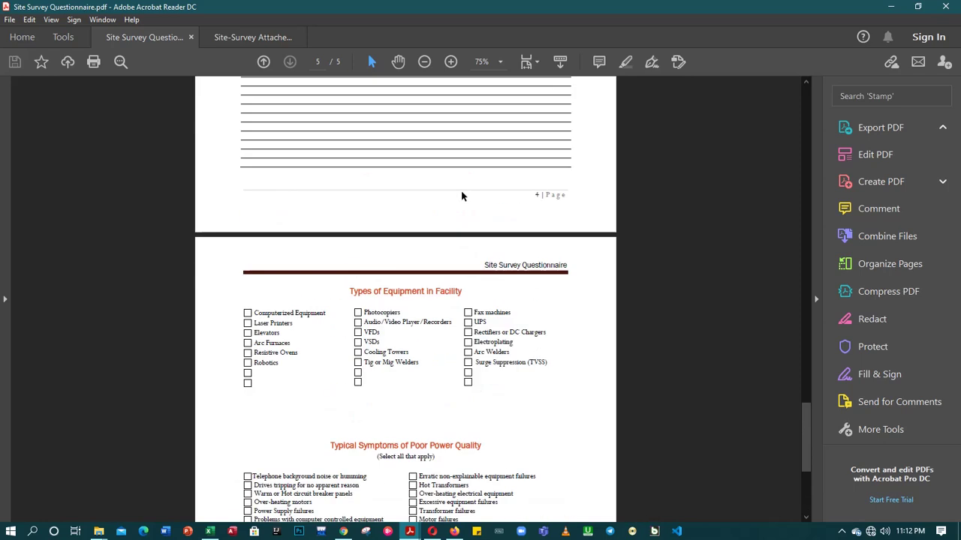
scroll(469, 183, "up", 5)
scroll(529, 154, "up", 5)
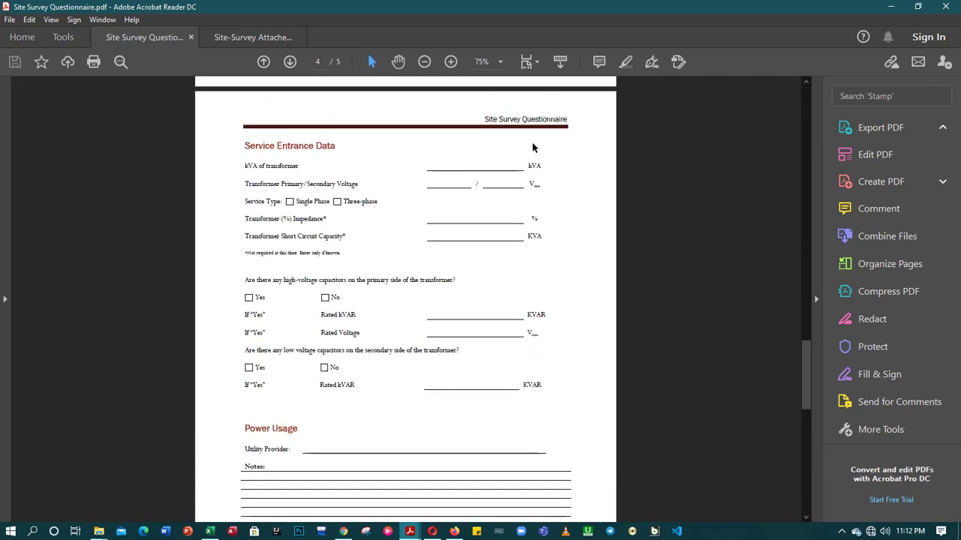
scroll(549, 159, "up", 5)
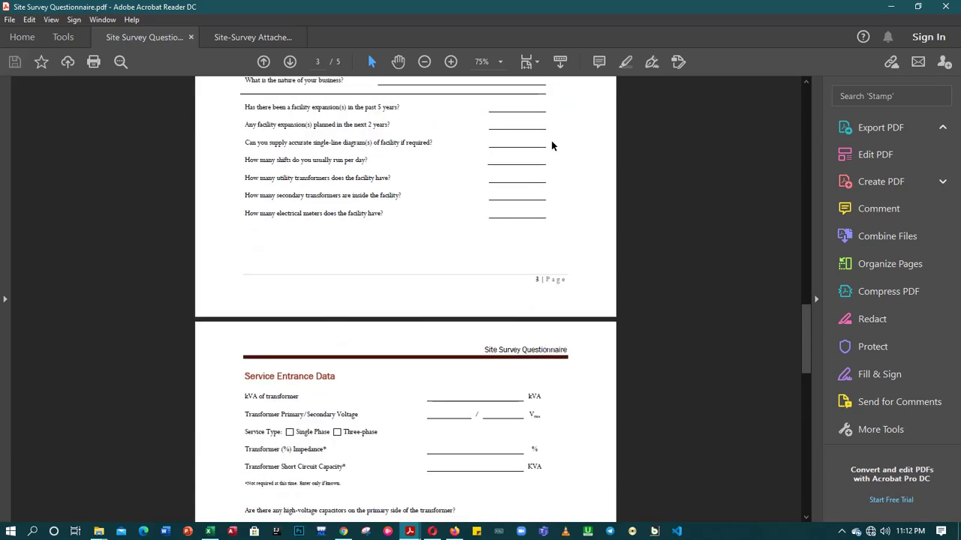
Restore the Acrobat window to the right side at page 3 and bring Excel up beside it
left_click(917, 6)
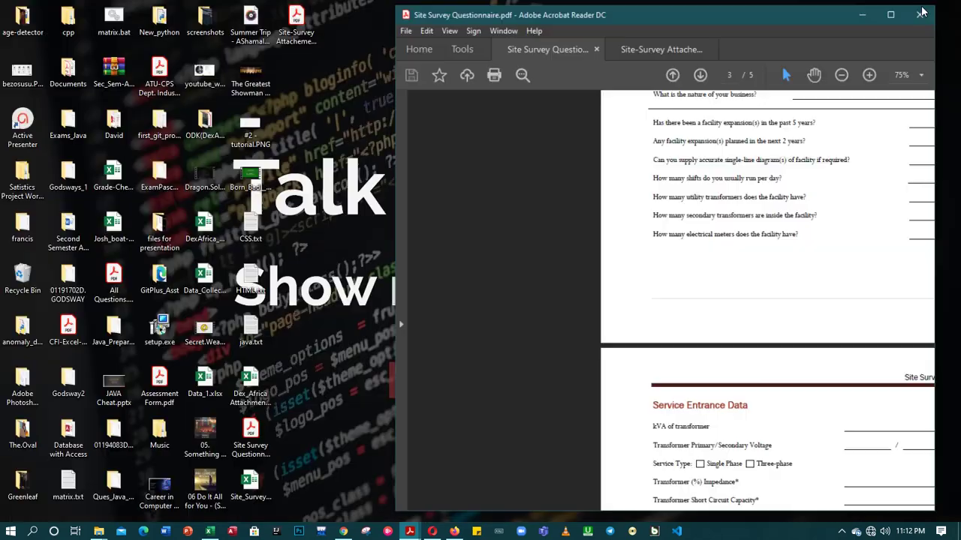
left_click_drag(738, 41, 738, 11)
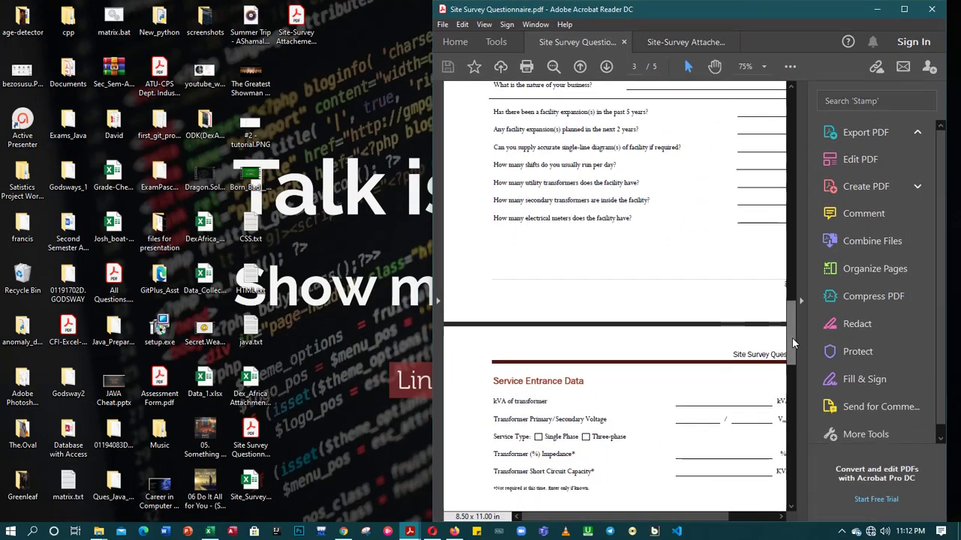
left_click_drag(792, 337, 792, 371)
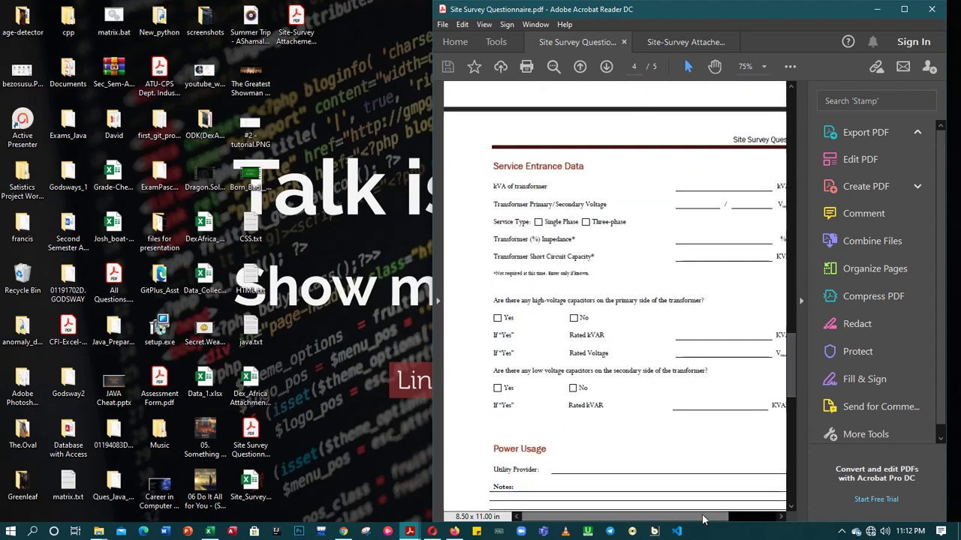
left_click_drag(701, 518, 721, 518)
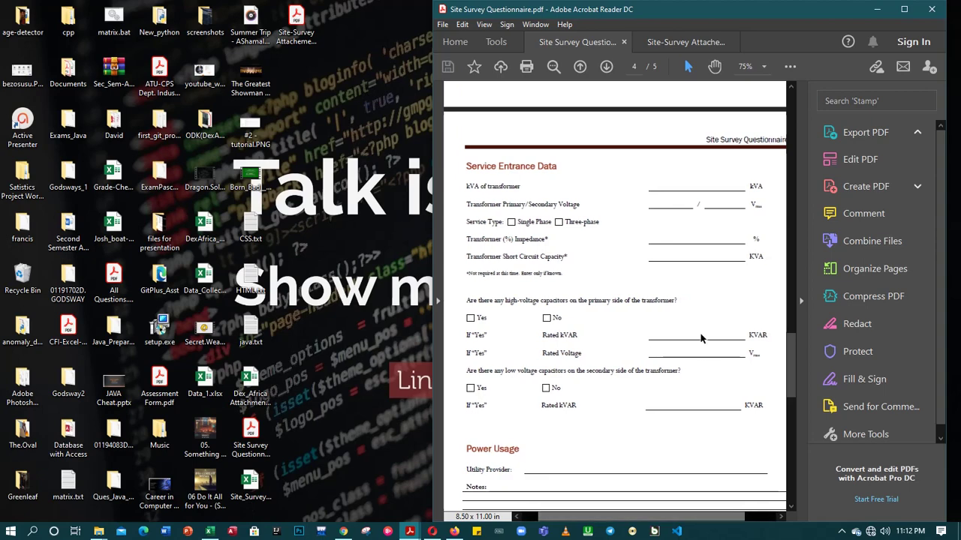
scroll(704, 340, "up", 4)
scroll(704, 340, "up", 3)
scroll(709, 333, "up", 3)
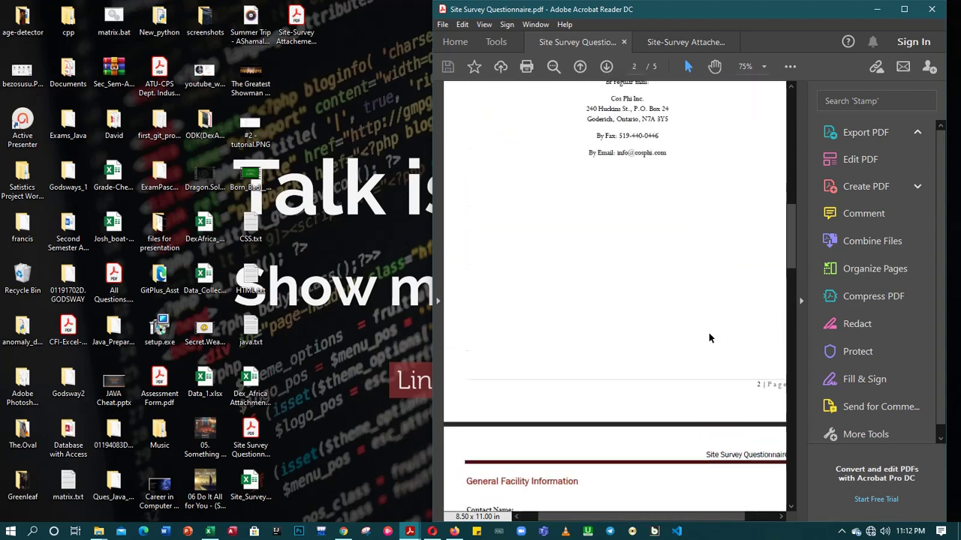
scroll(708, 332, "down", 3)
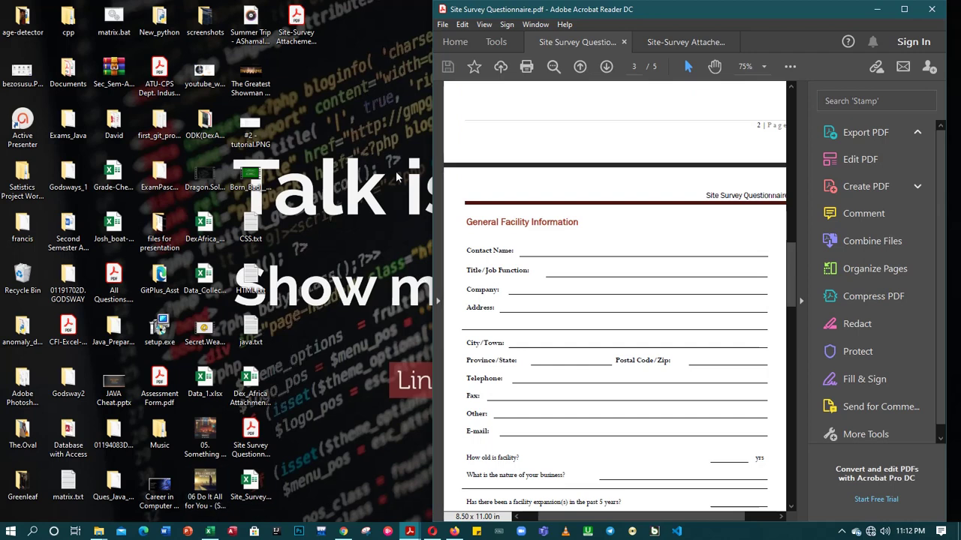
left_click(210, 532)
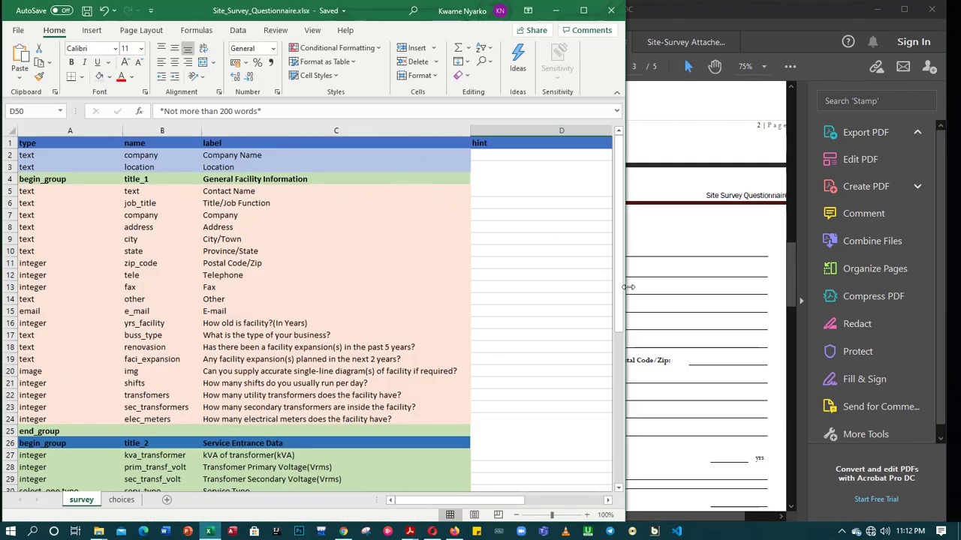
Scroll through the survey sheet's question rows, then bring the page 3 questionnaire back in front
left_click_drag(622, 293, 622, 226)
scroll(266, 160, "down", 1)
scroll(268, 159, "up", 1)
left_click(817, 11)
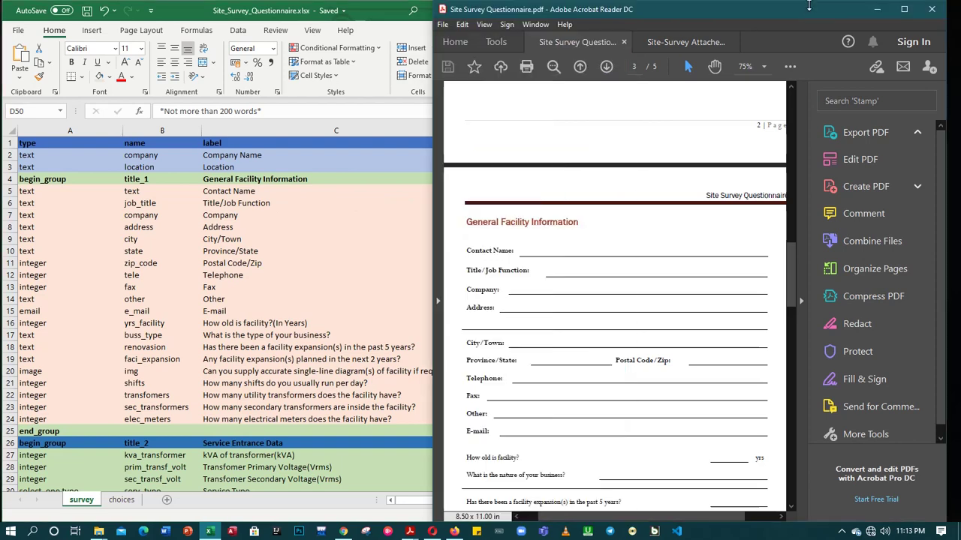
Scroll the questionnaire back up to its title page, then bring the Excel survey sheet forward
scroll(688, 166, "up", 1)
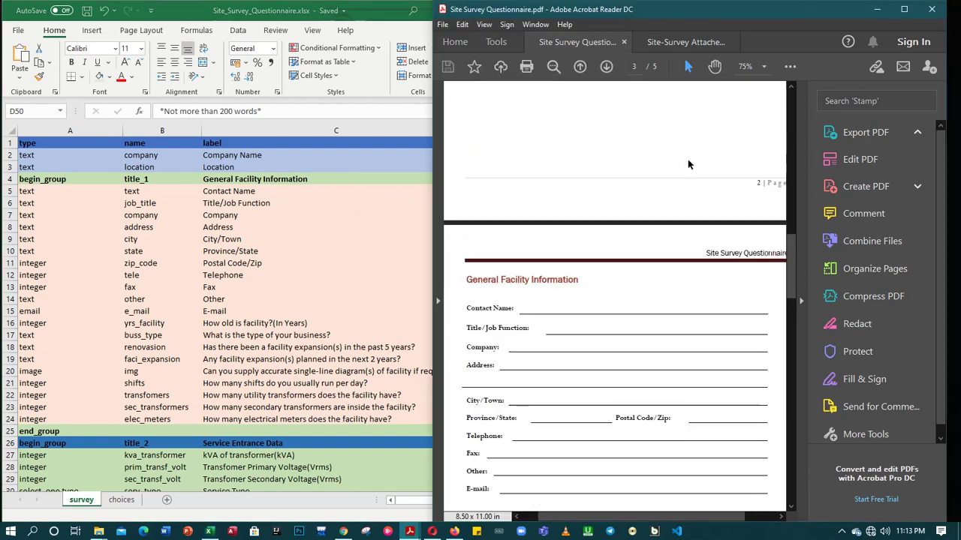
scroll(688, 159, "up", 5)
scroll(689, 159, "down", 6)
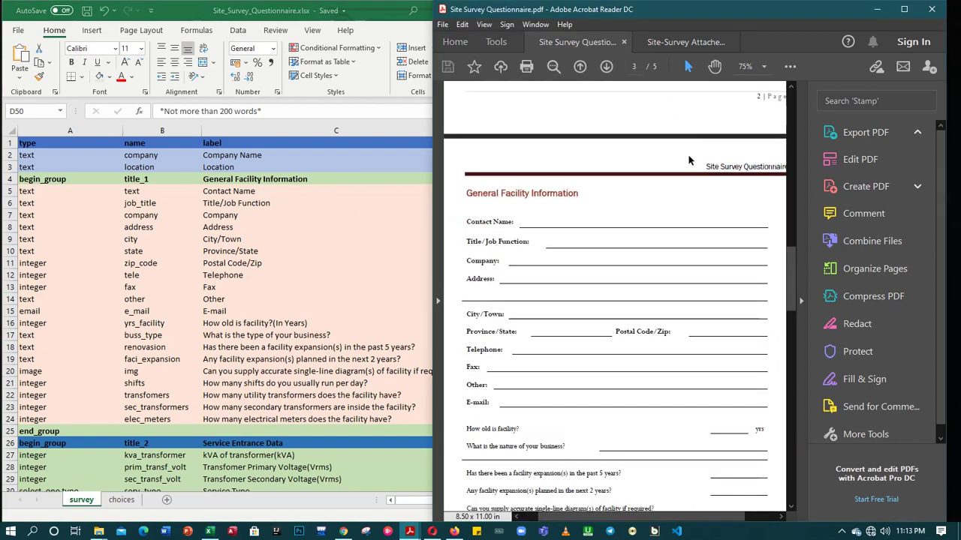
scroll(668, 146, "up", 6)
scroll(668, 145, "down", 4)
scroll(668, 145, "up", 15)
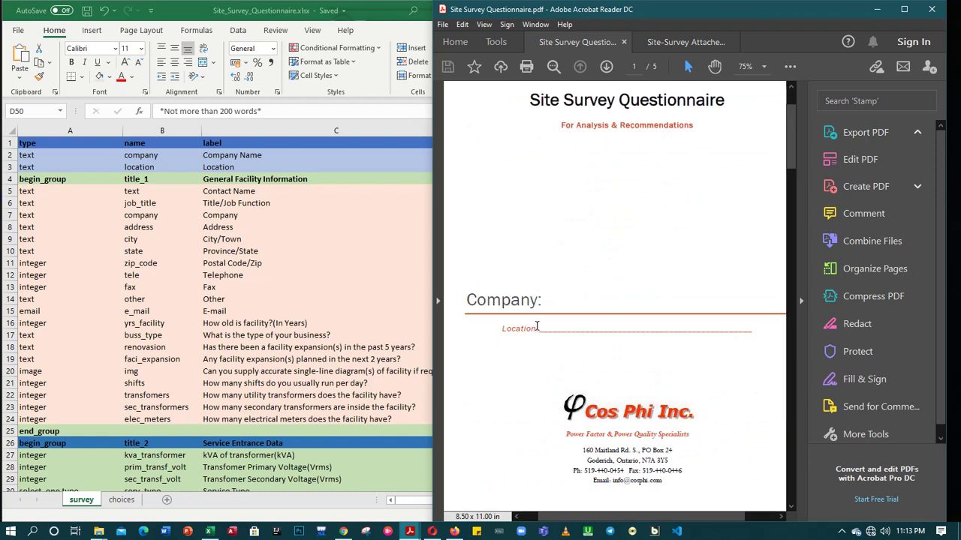
scroll(515, 256, "up", 2)
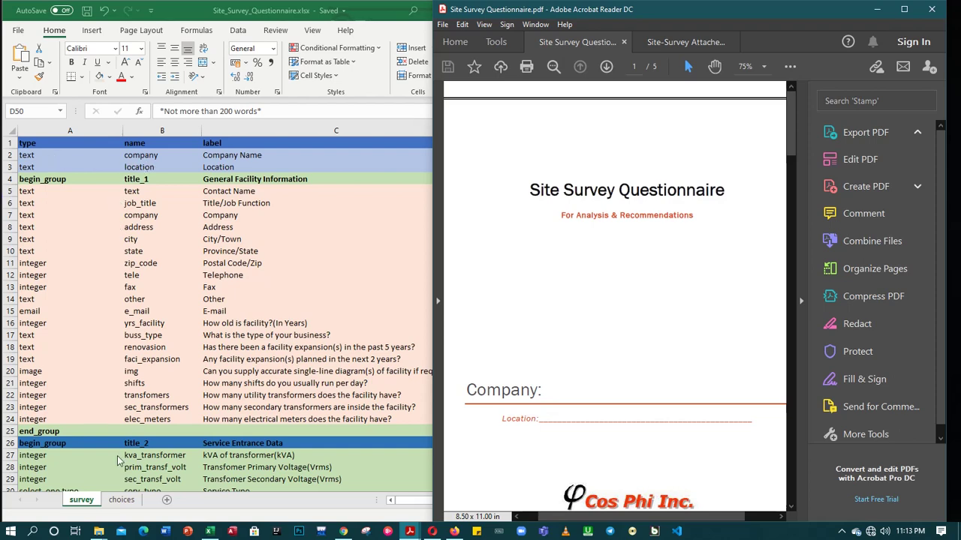
left_click(124, 503)
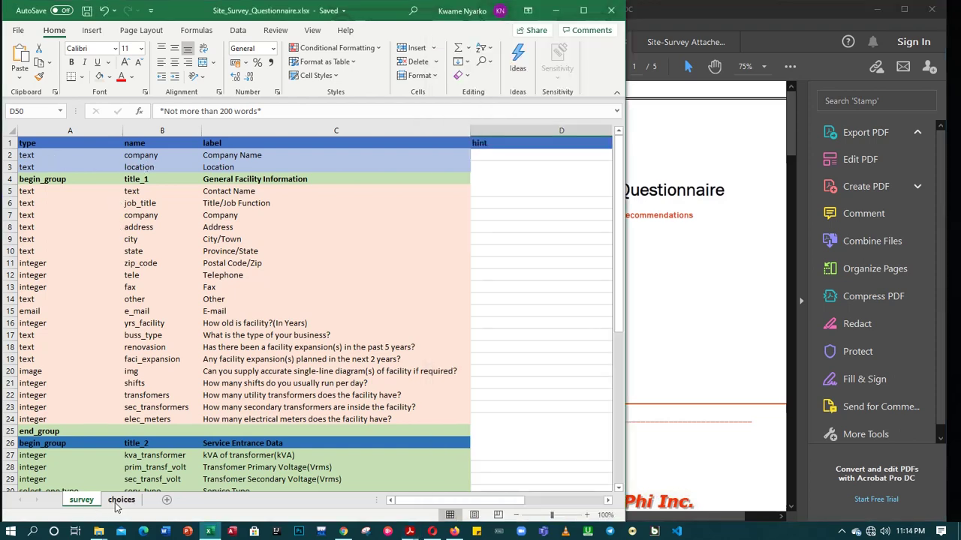
left_click(121, 500)
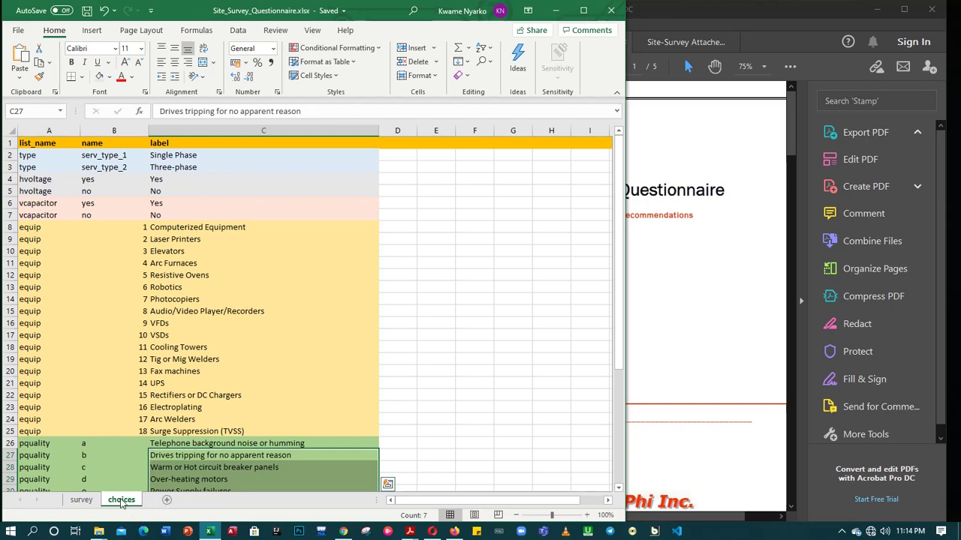
left_click(82, 500)
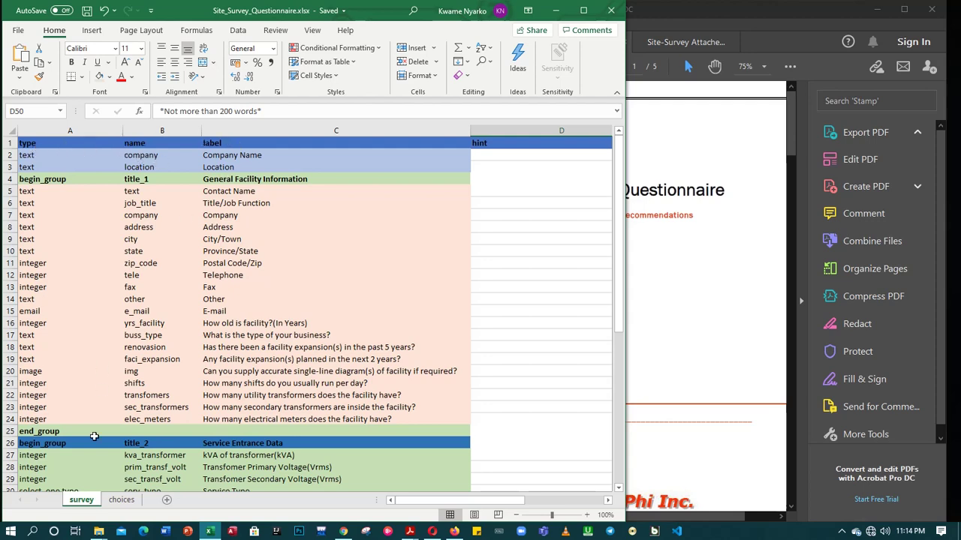
left_click(126, 502)
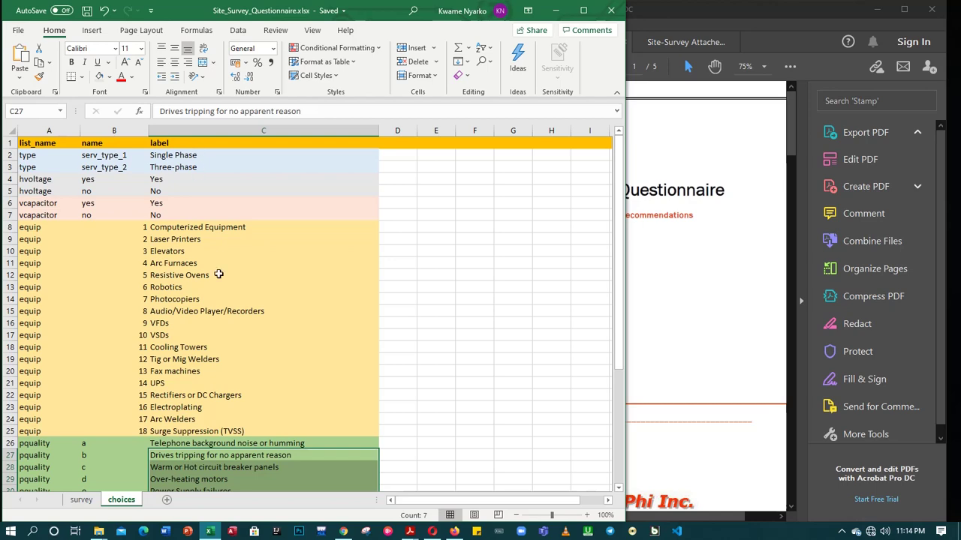
left_click(84, 500)
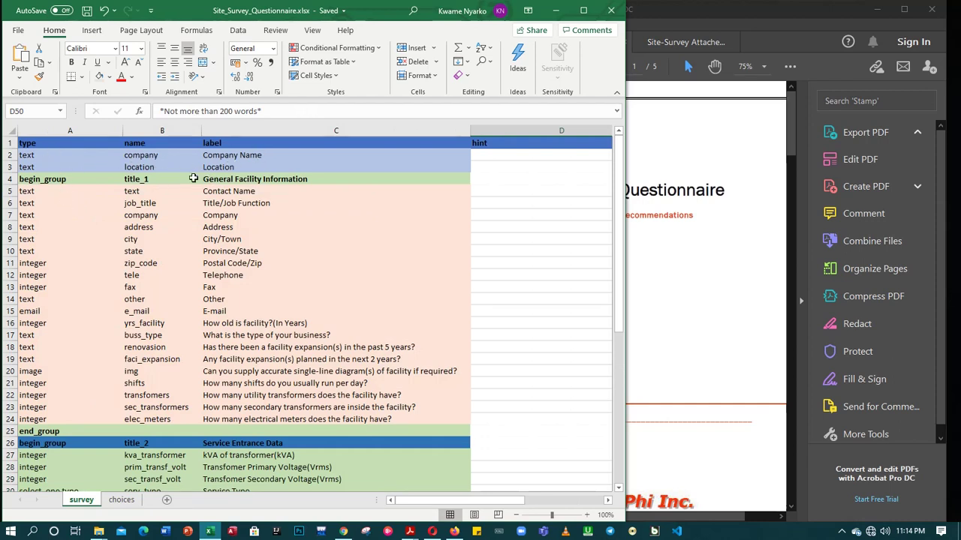
Bring the questionnaire forward and scroll from page 2 to page 3's General Facility Information section
left_click(674, 149)
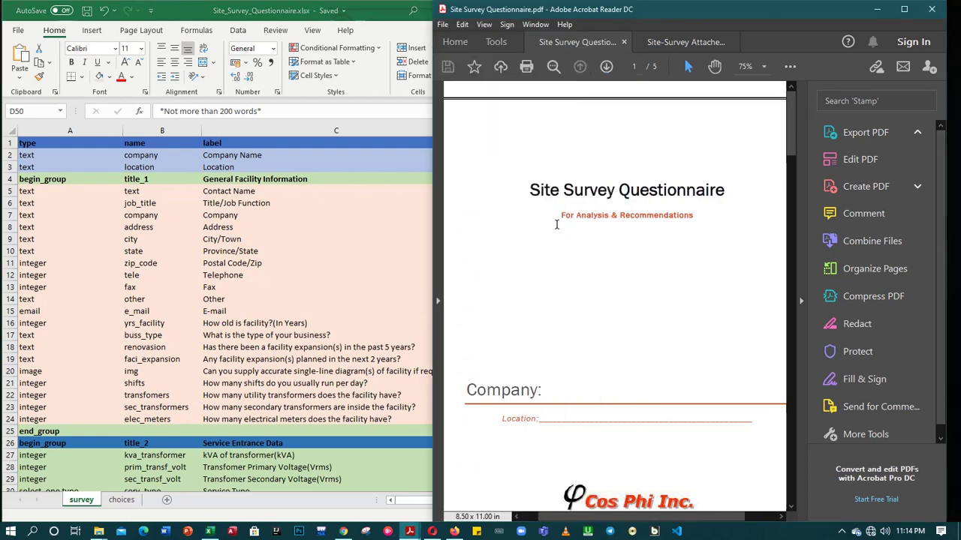
scroll(629, 201, "down", 12)
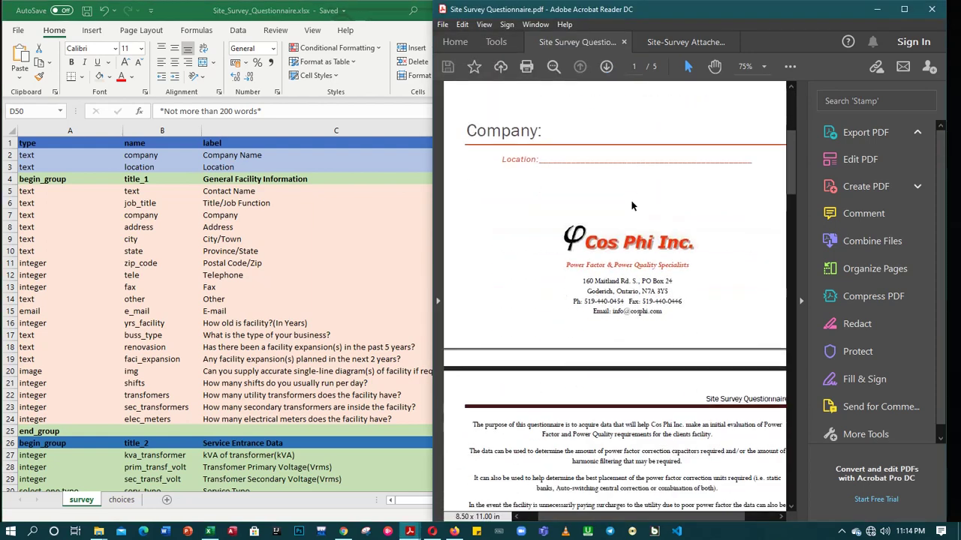
scroll(633, 203, "down", 10)
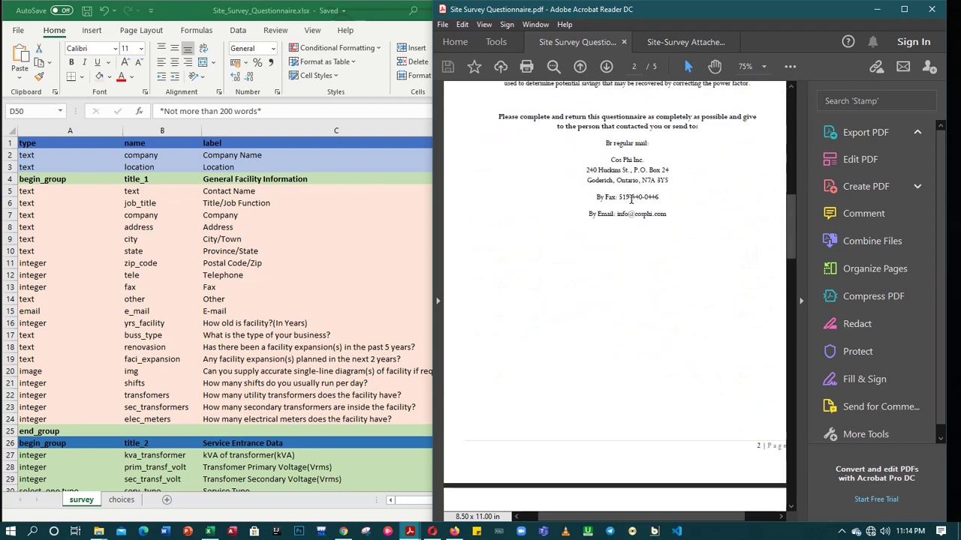
scroll(633, 204, "up", 2)
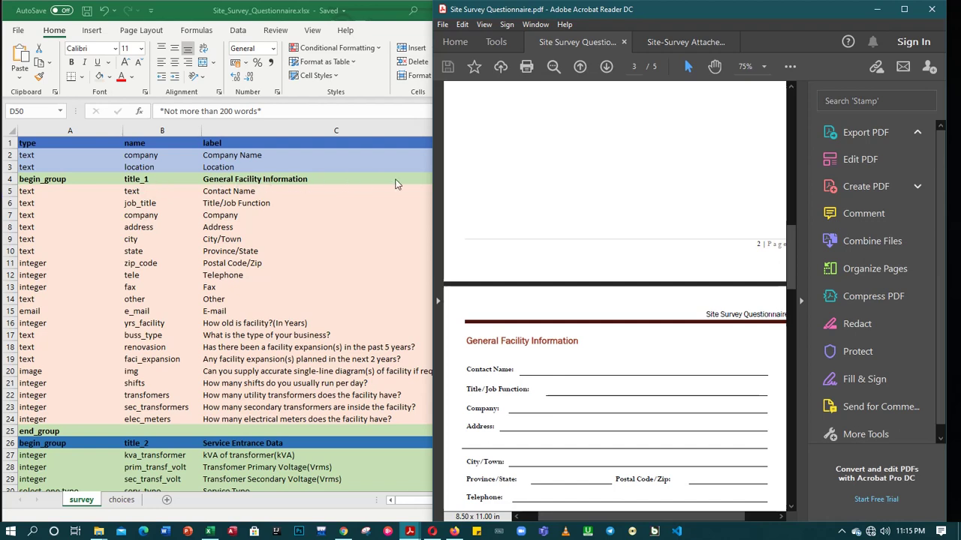
scroll(557, 328, "down", 5)
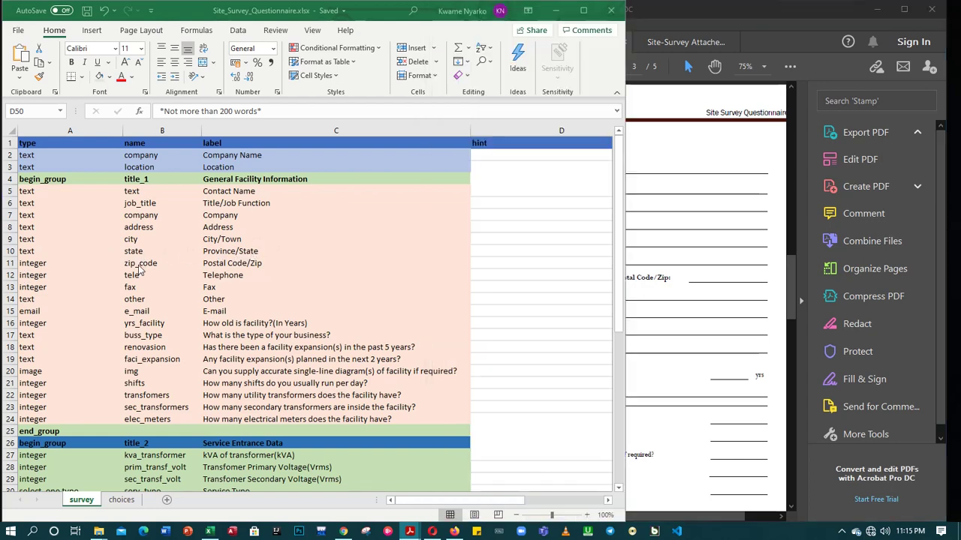
key("alt+Tab")
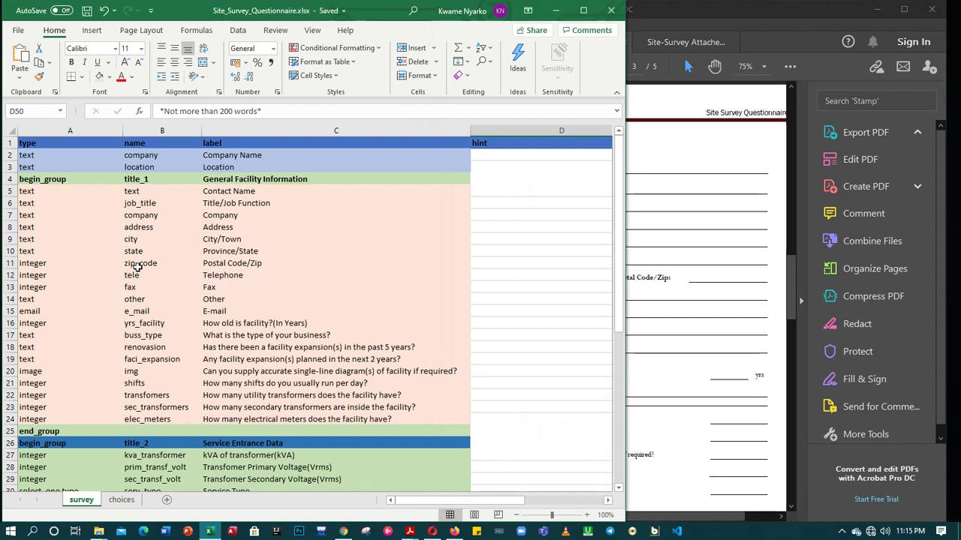
left_click(137, 264)
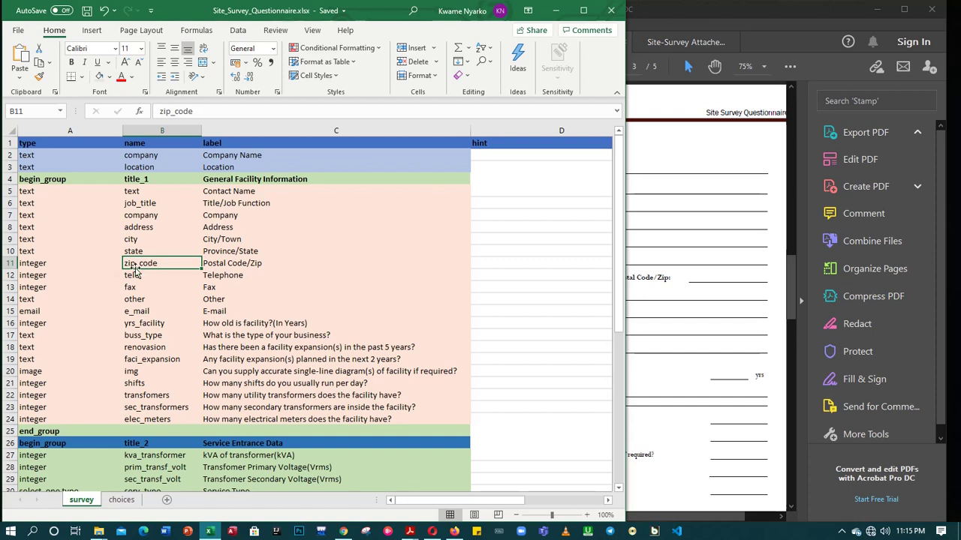
left_click(37, 264)
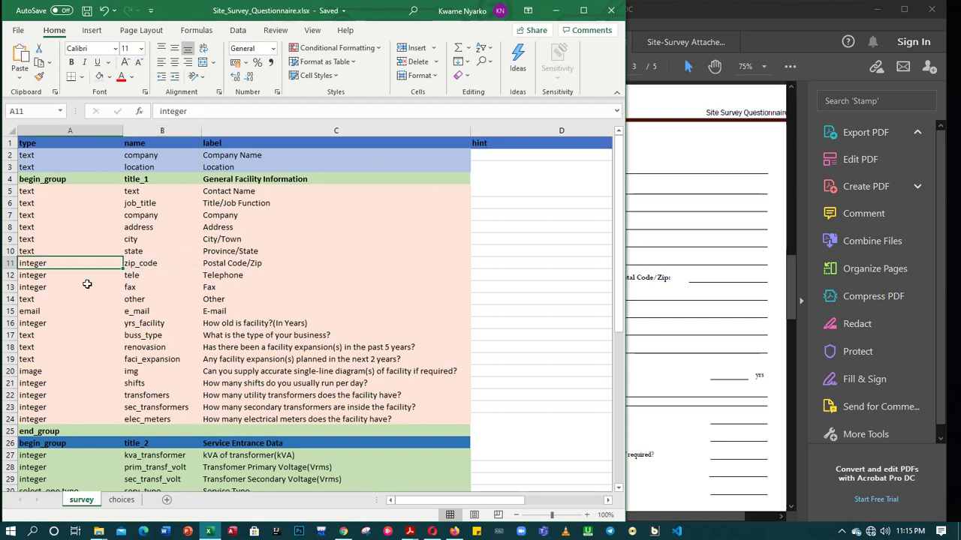
left_click(160, 275)
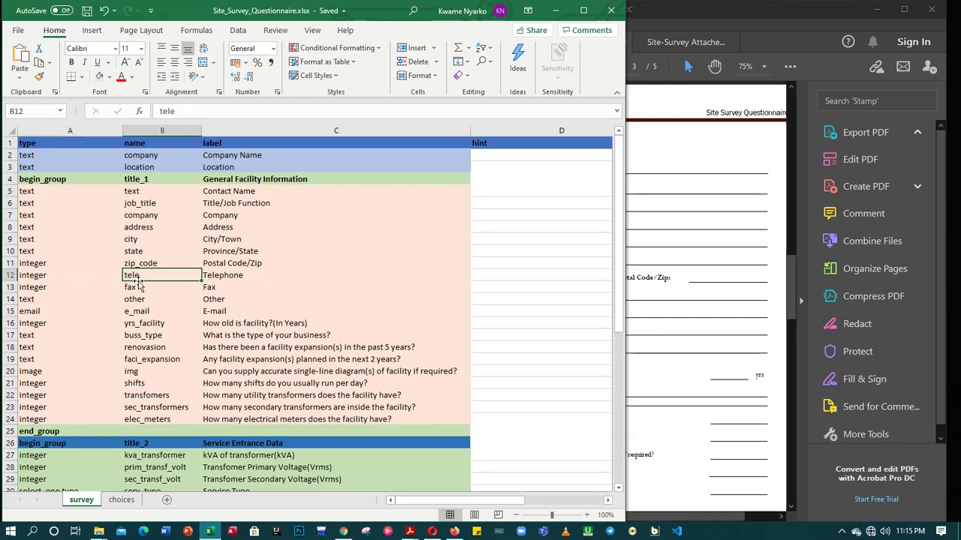
left_click(39, 290)
left_click(130, 290)
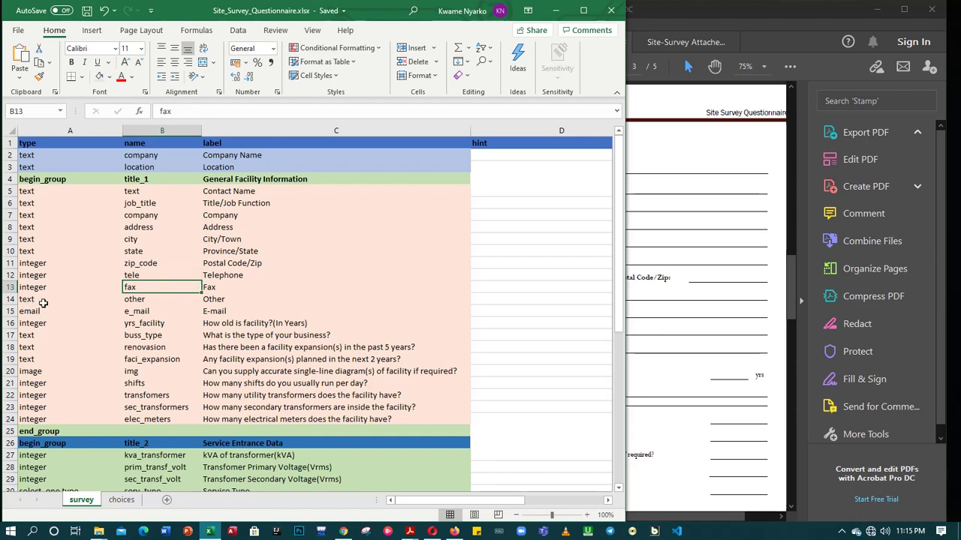
left_click_drag(151, 301, 162, 305)
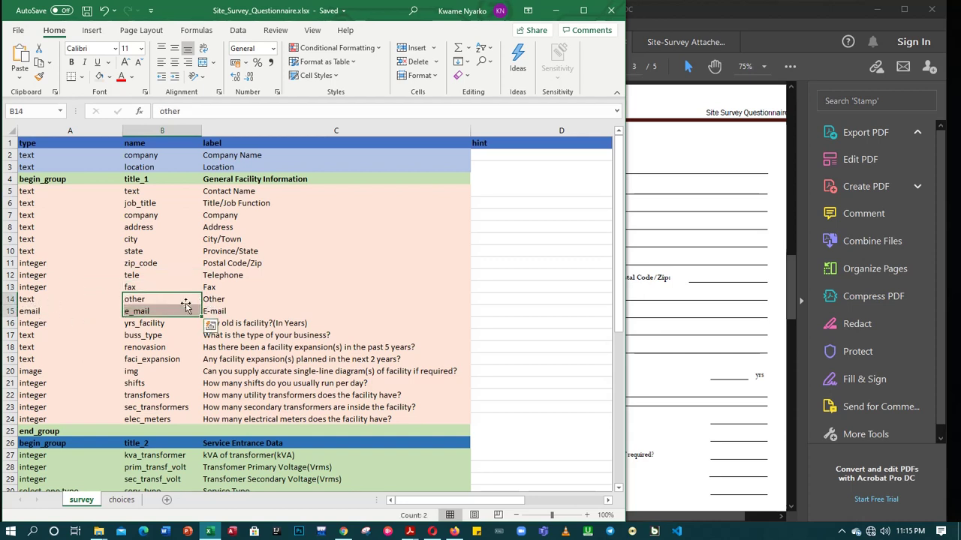
left_click(154, 303)
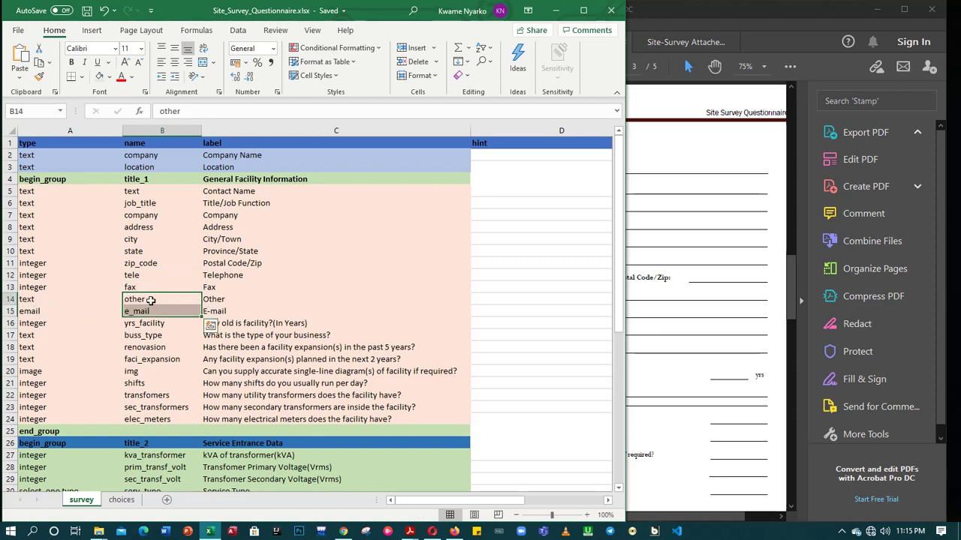
left_click(30, 301)
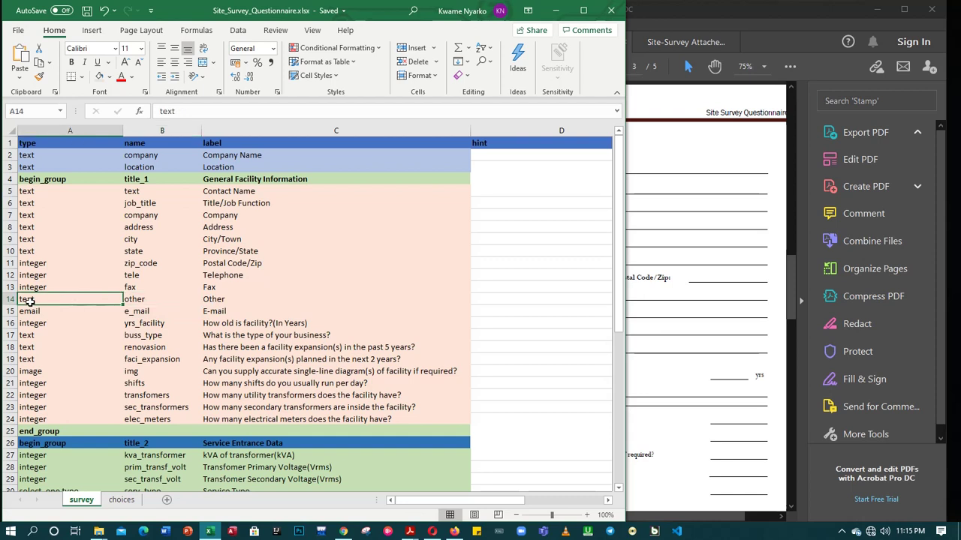
left_click(133, 301)
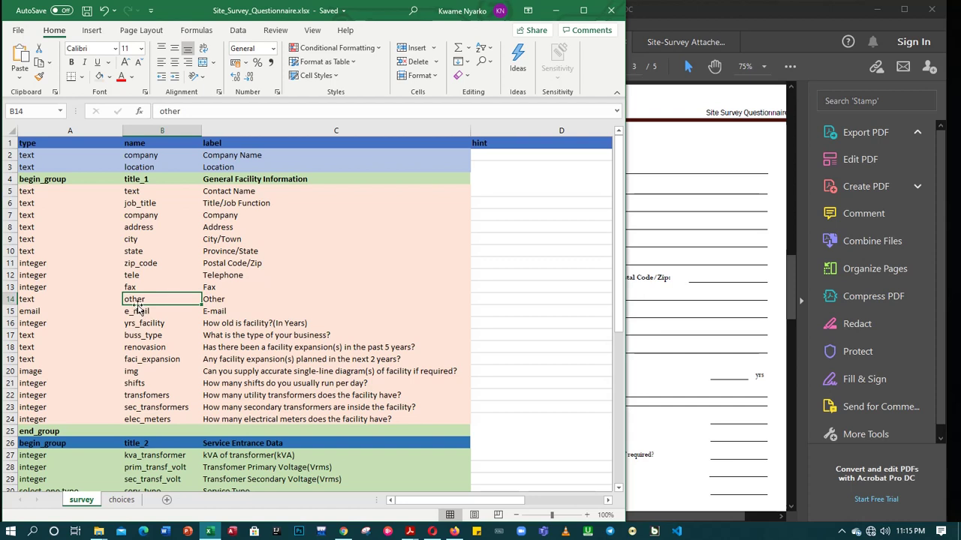
left_click(29, 314)
left_click(147, 316)
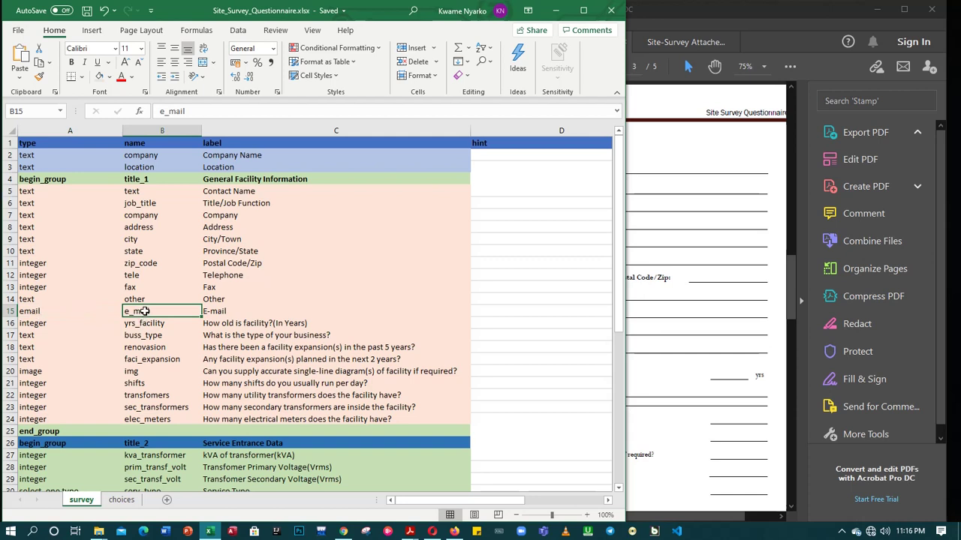
left_click(38, 314)
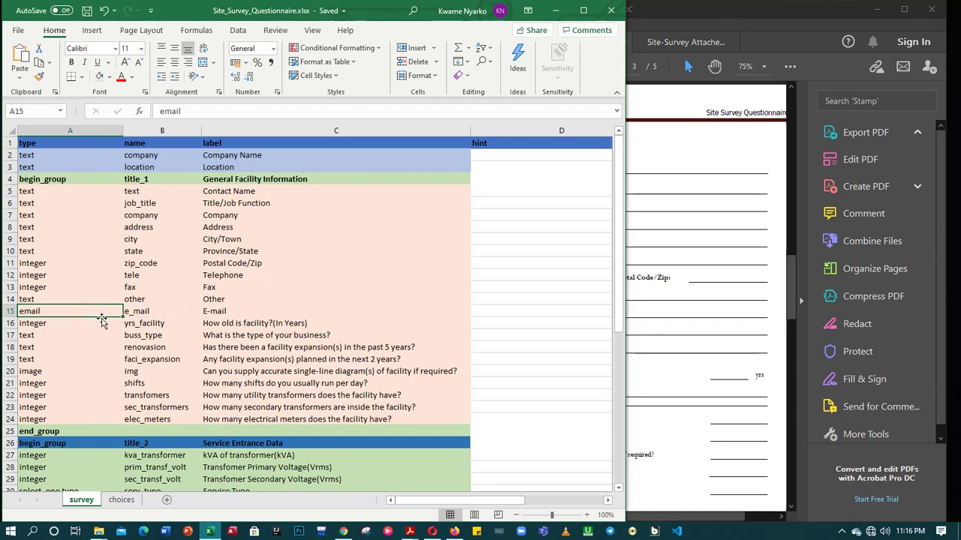
left_click(152, 313)
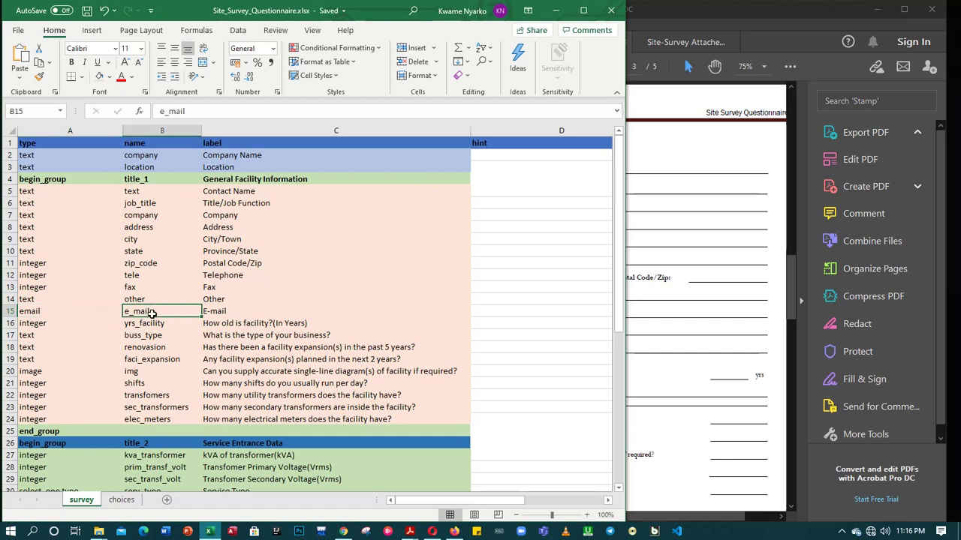
left_click(42, 311)
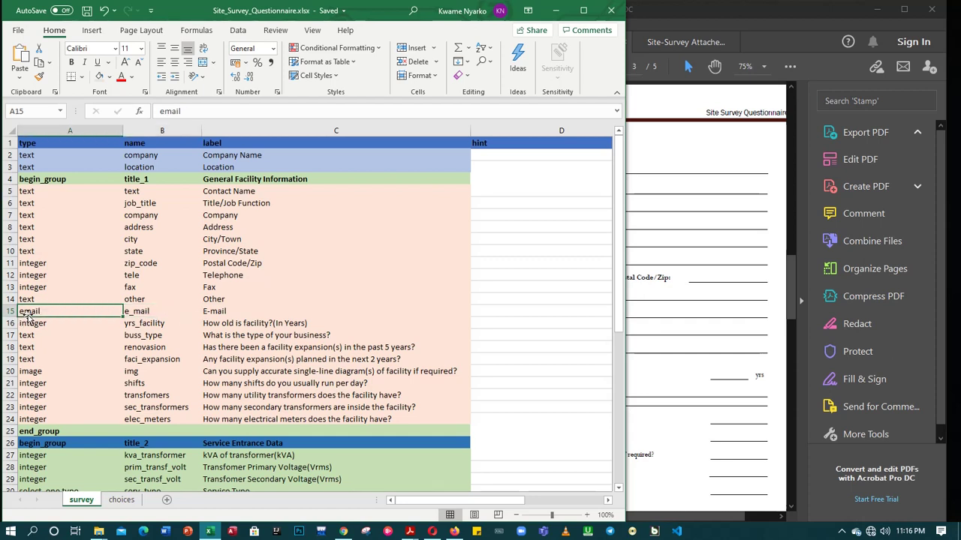
left_click(39, 324)
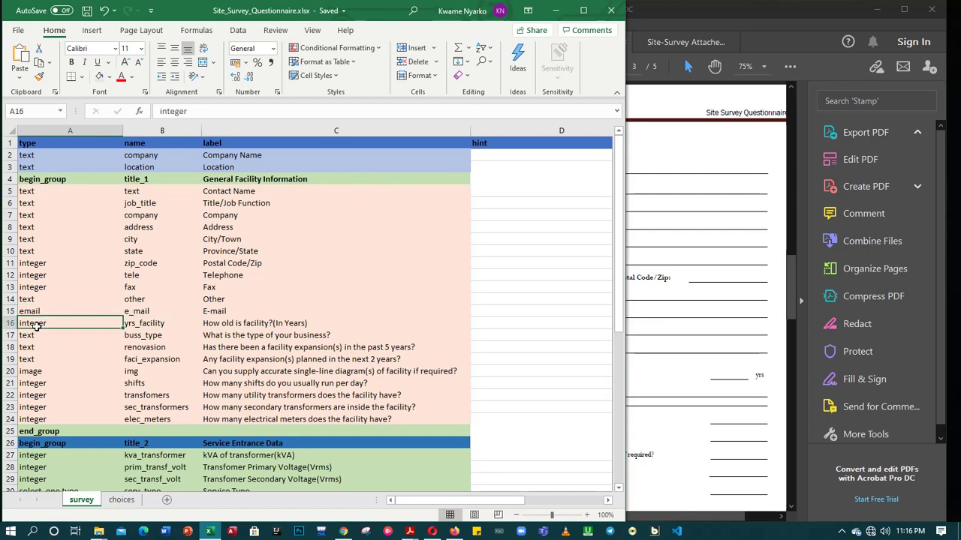
scroll(68, 358, "down", 2)
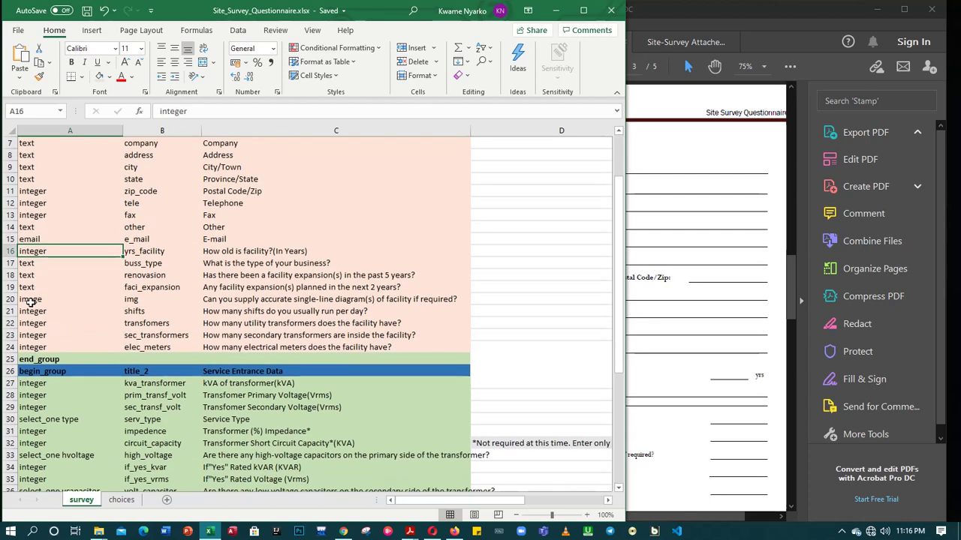
left_click(71, 300)
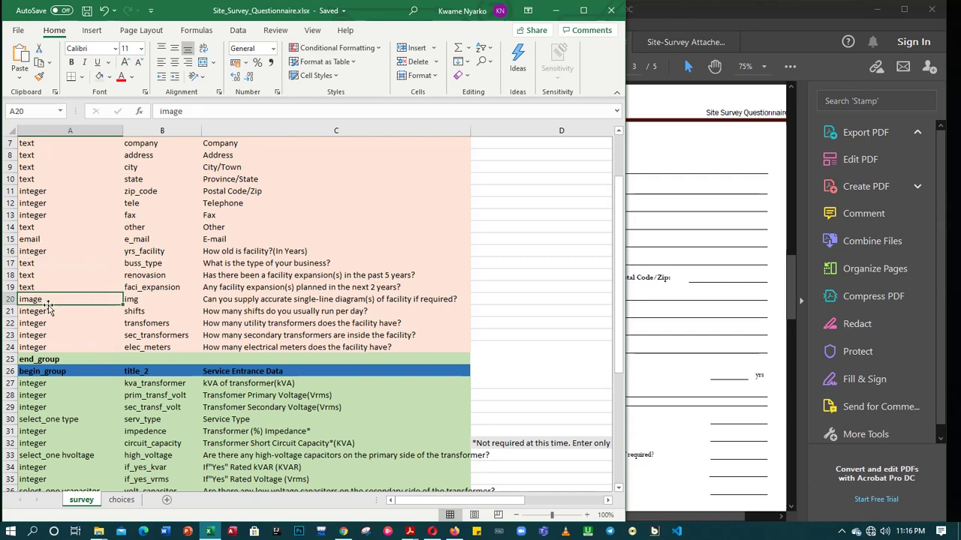
left_click(703, 188)
Scan page 3's facility questions, highlight and clear the single-line diagram question, then return to Excel
scroll(565, 237, "down", 3)
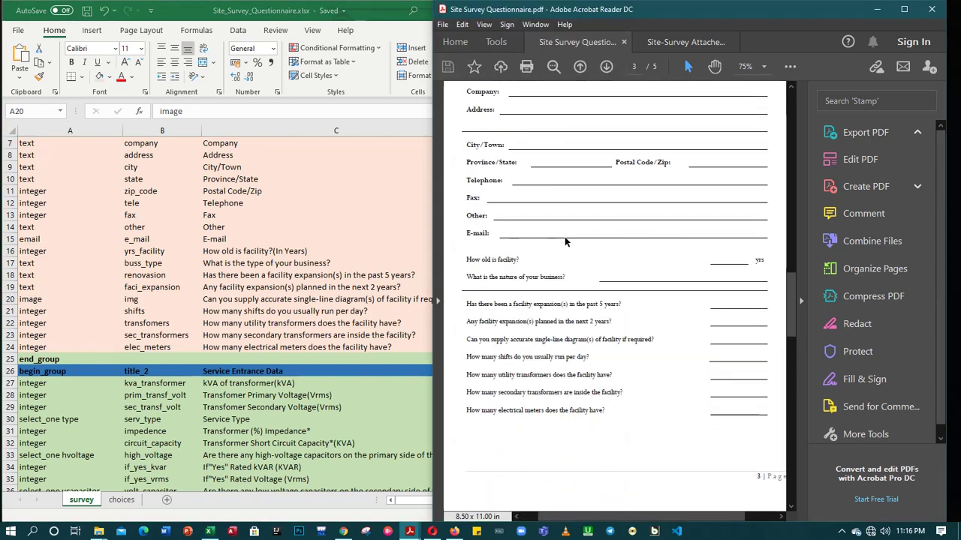
scroll(643, 255, "down", 1)
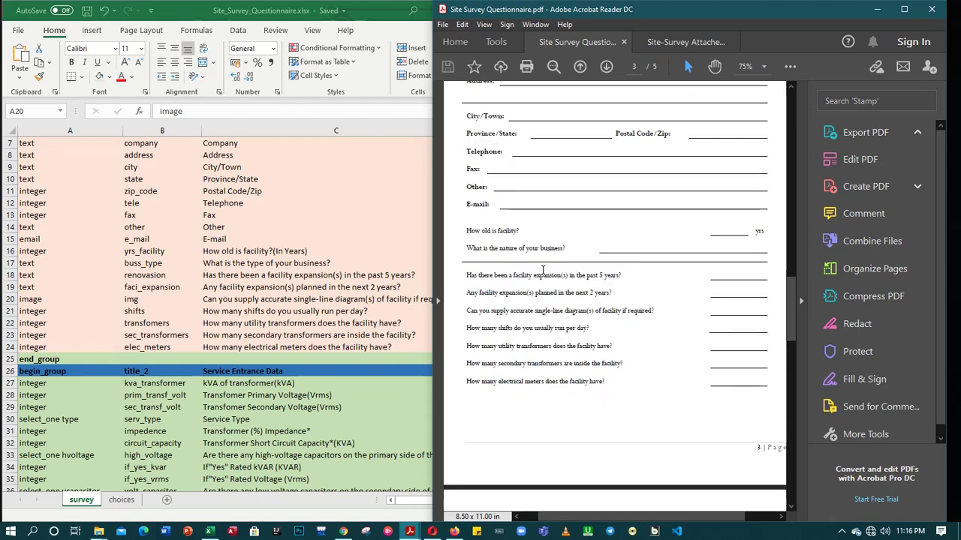
scroll(569, 204, "down", 2)
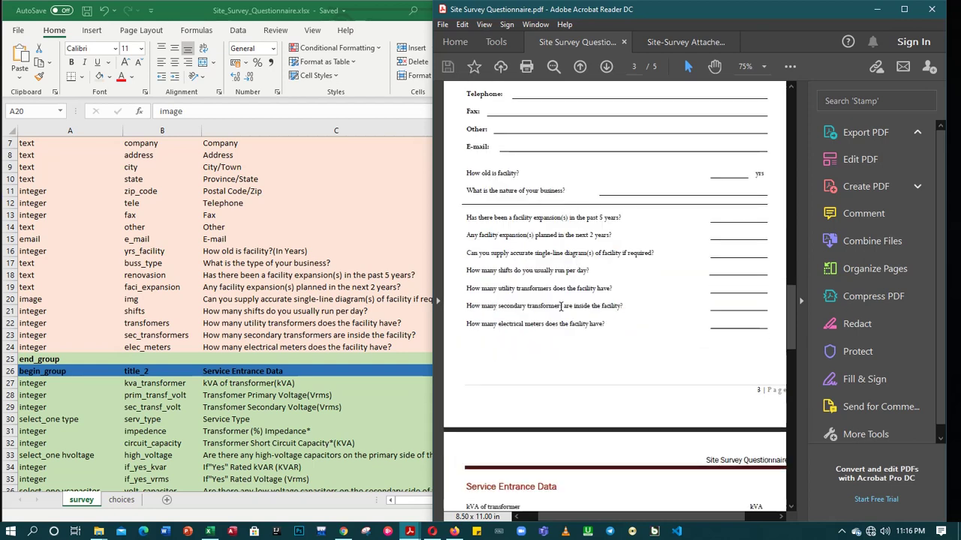
scroll(562, 304, "down", 8)
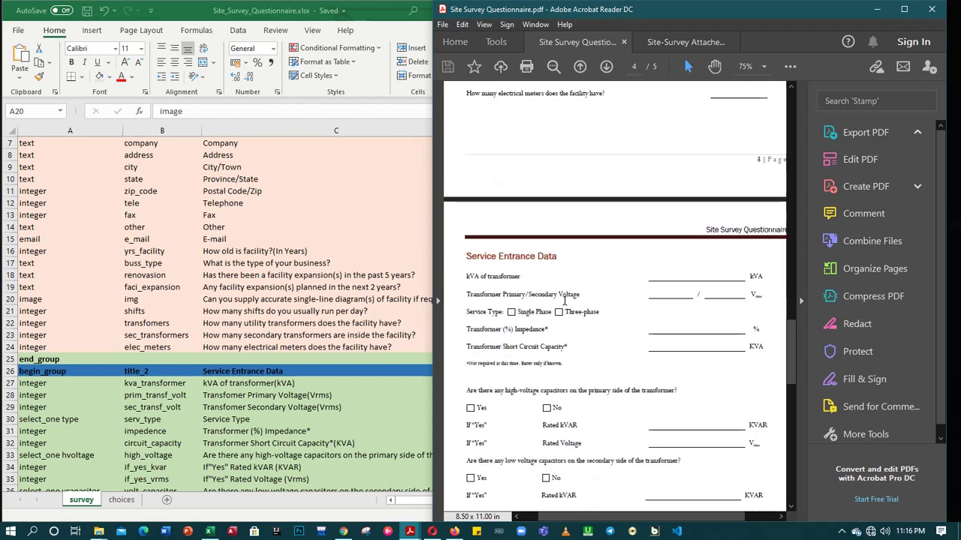
scroll(581, 272, "up", 9)
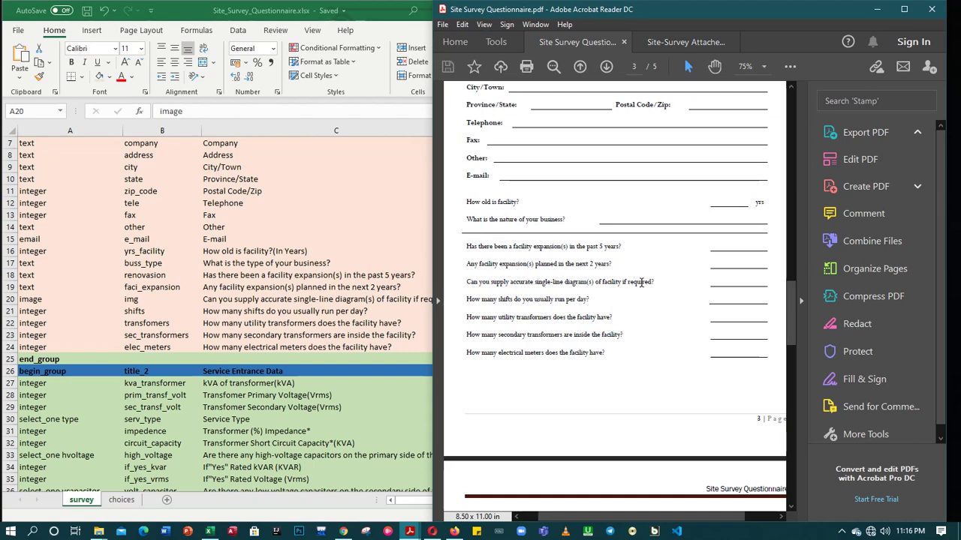
left_click_drag(464, 282, 653, 283)
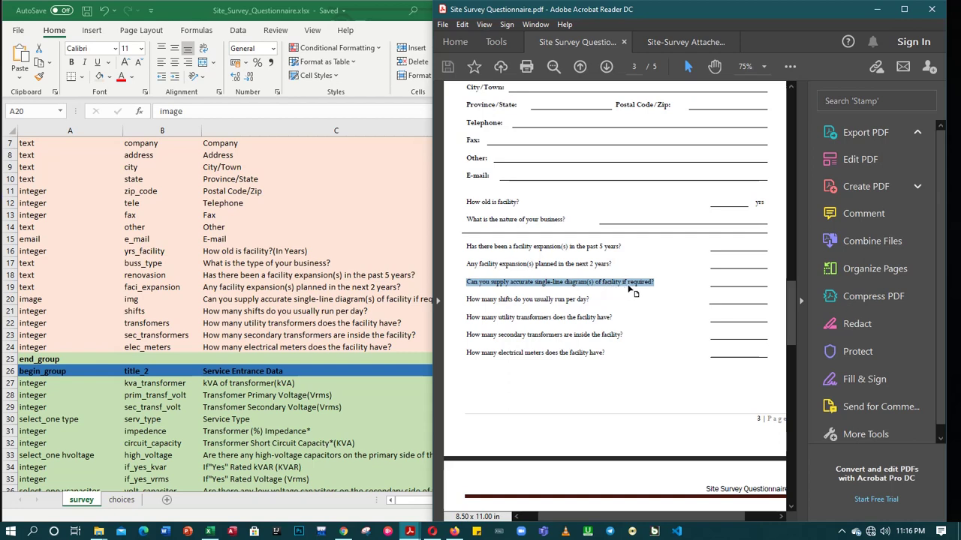
left_click(659, 282)
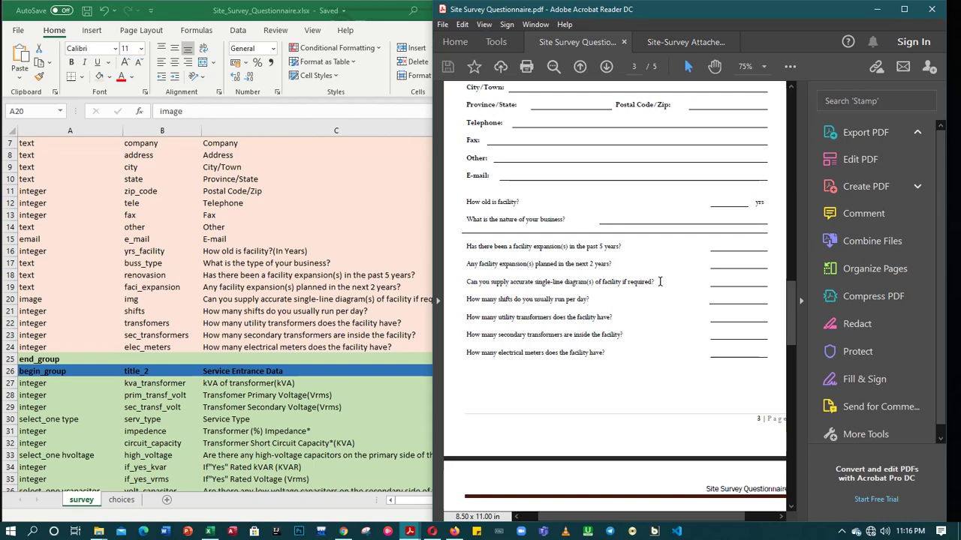
left_click(22, 301)
Change row 20's type and name from the img entries to file and save the workbook
left_click(151, 301)
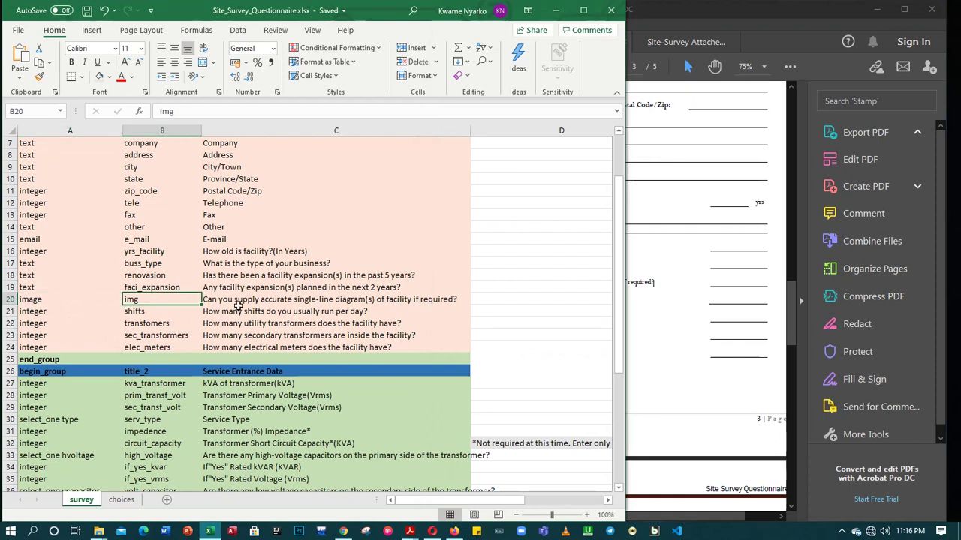
left_click(289, 301)
left_click(83, 299)
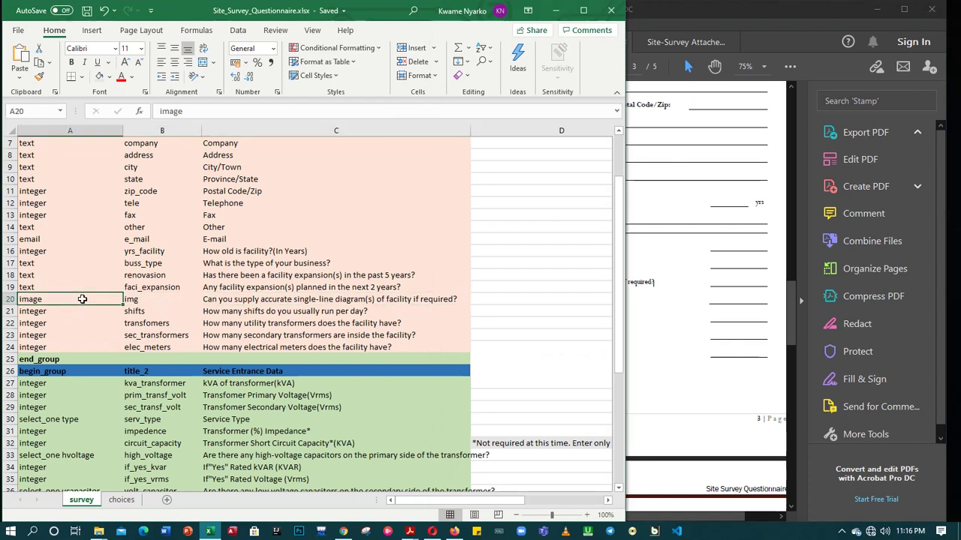
double_click(83, 299)
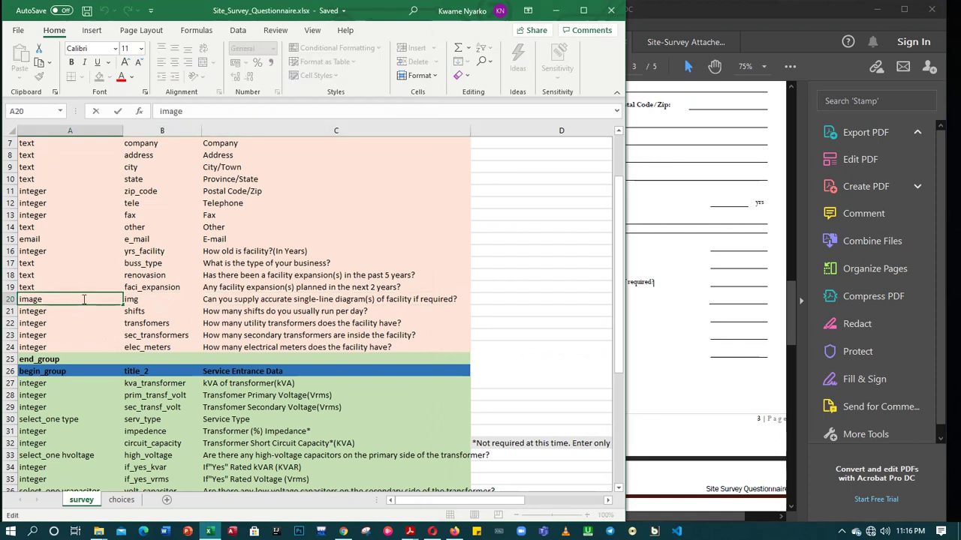
key("BackSpace")
key("BackSpace")
key("BackSpace")
key("BackSpace")
key("BackSpace")
left_click(148, 303)
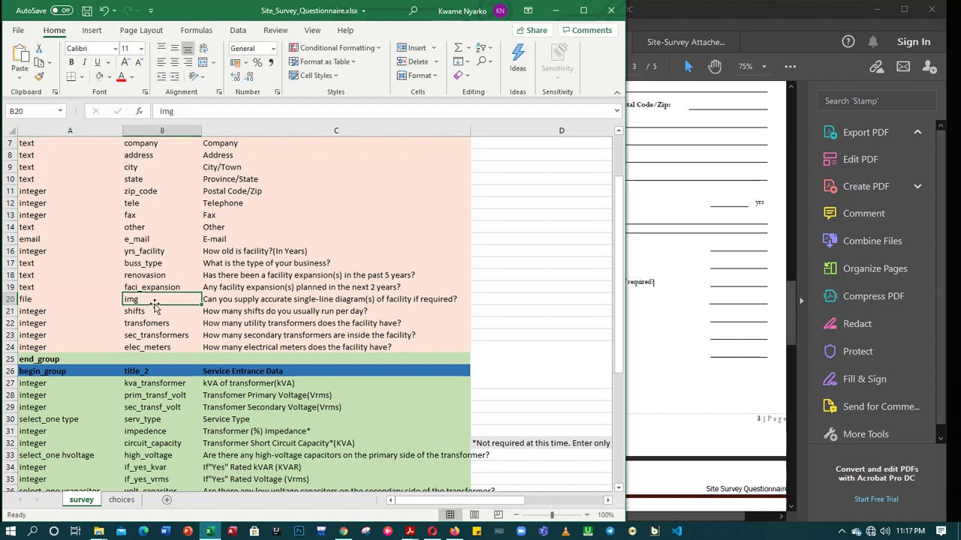
key("BackSpace")
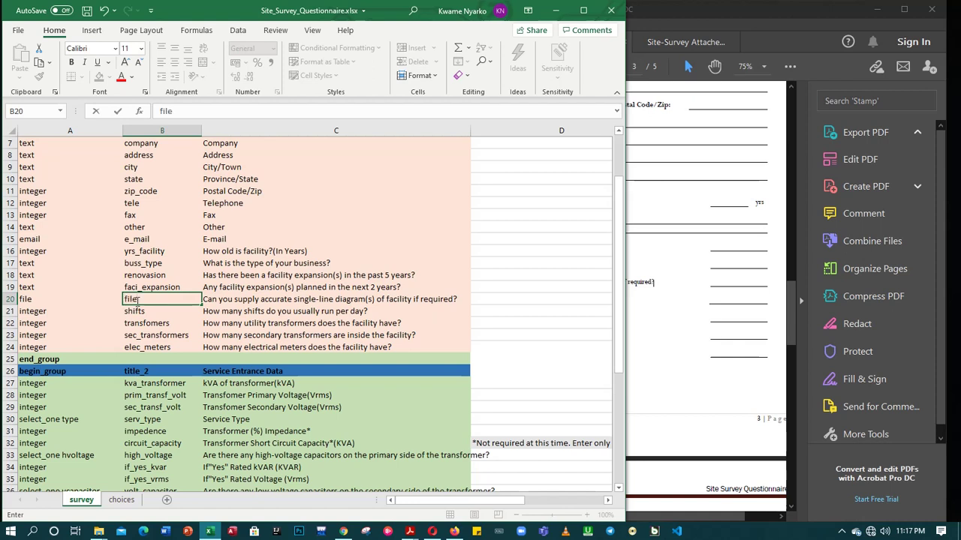
key("ctrl+s")
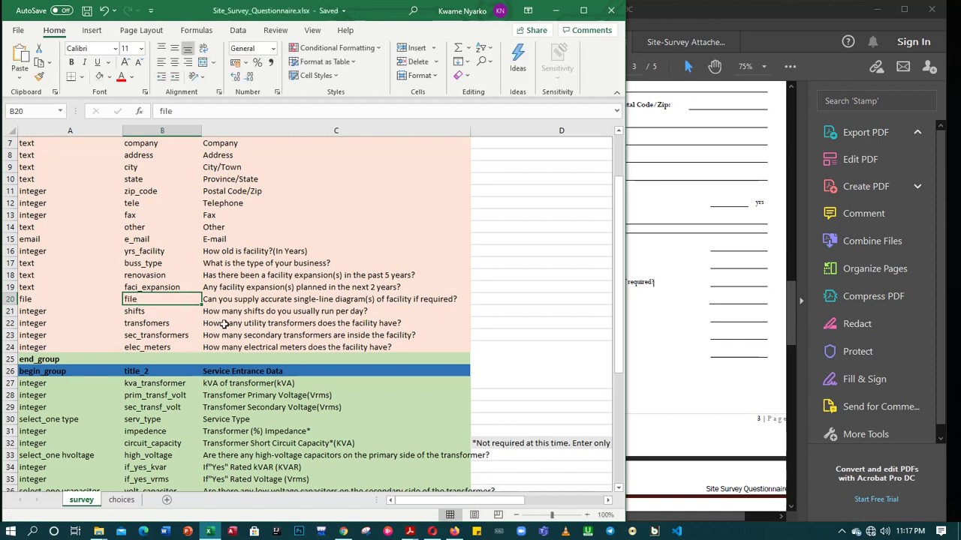
Review the Service Entrance Data rows below, including the select_one Service Type entry
left_click(139, 315)
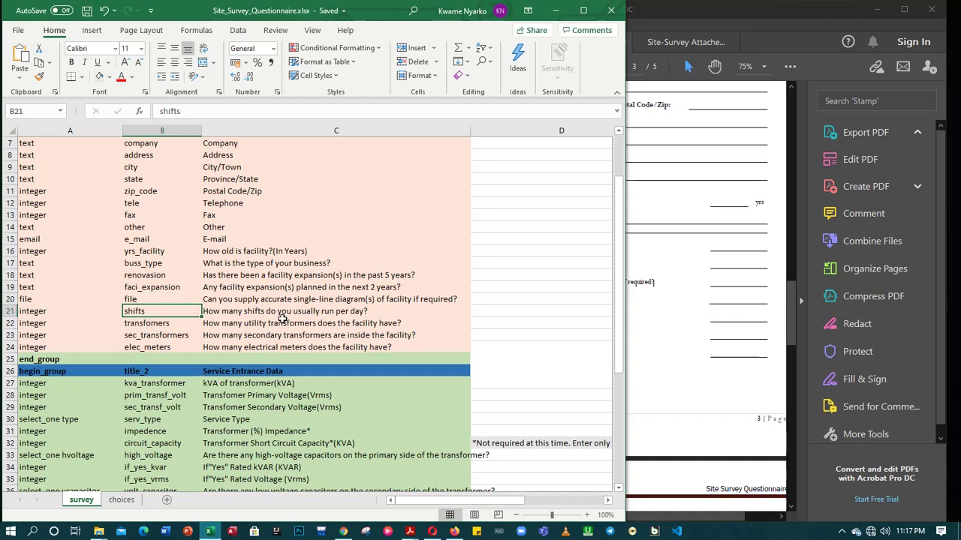
scroll(248, 321, "down", 3)
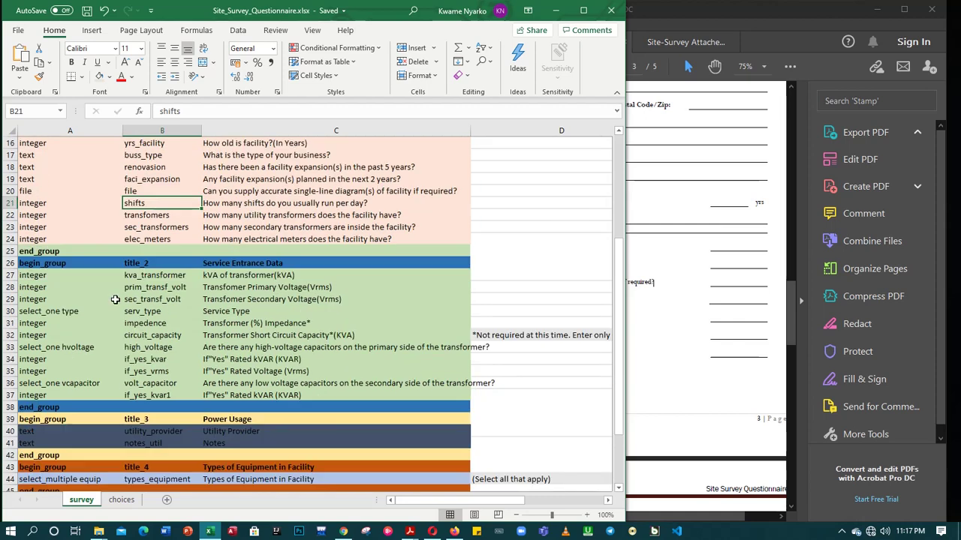
left_click(36, 278)
left_click(37, 288)
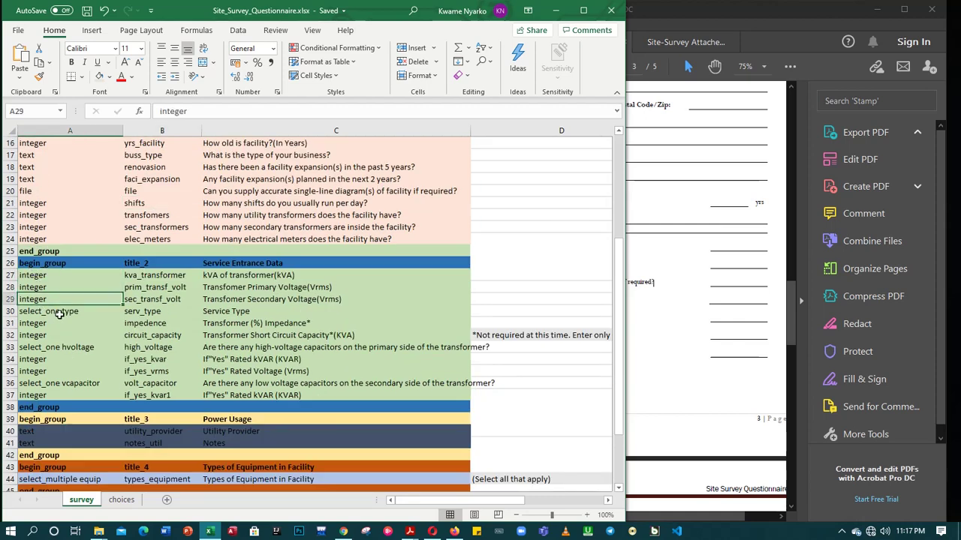
left_click(51, 313)
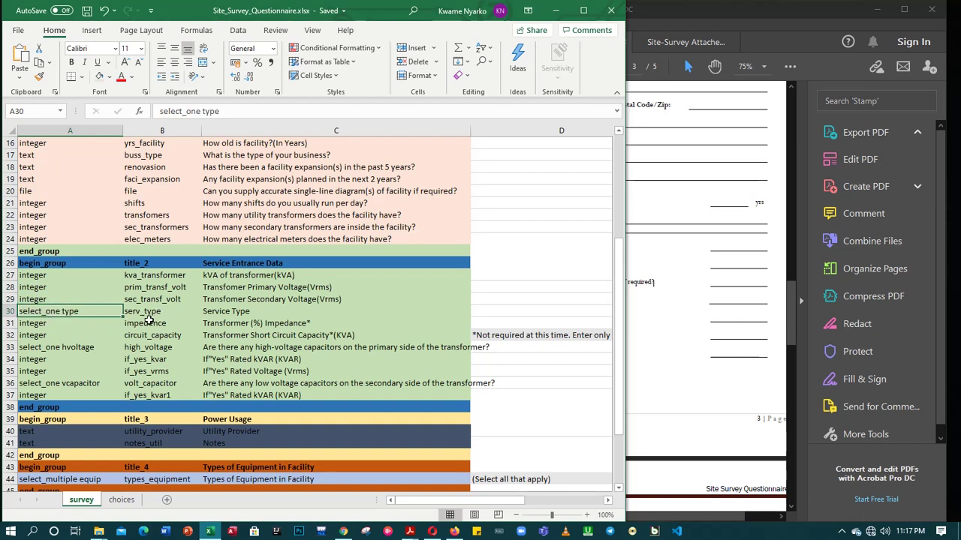
In the PDF, bring page 4's Service Entrance Data into view and highlight the Single Phase/Three-phase Service Type line
left_click(676, 233)
scroll(600, 282, "up", 2)
scroll(599, 281, "up", 6)
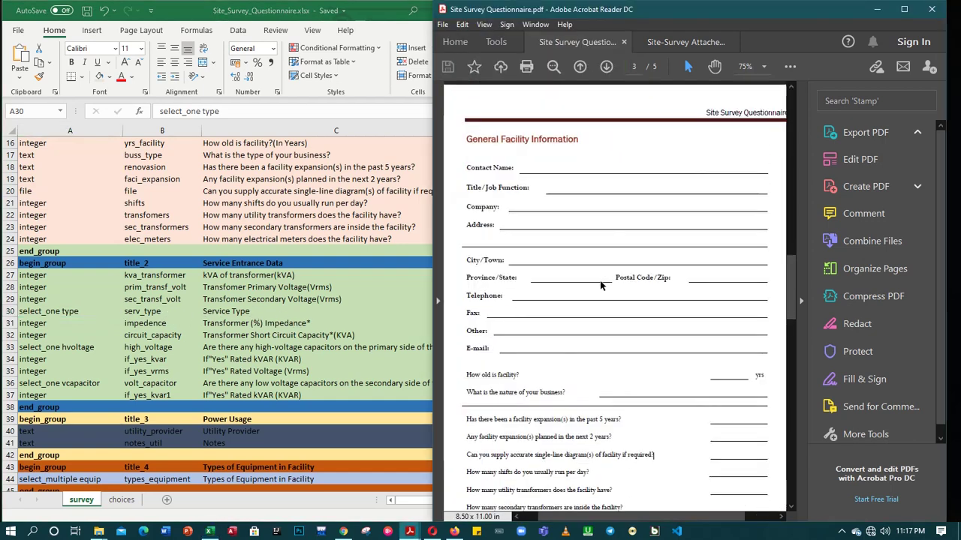
scroll(601, 281, "down", 14)
scroll(601, 282, "down", 2)
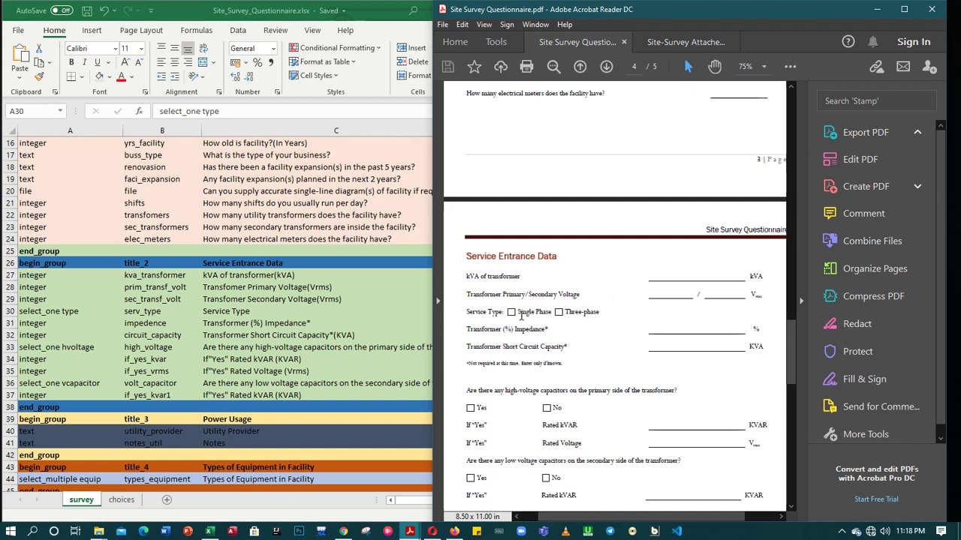
left_click_drag(463, 312, 603, 312)
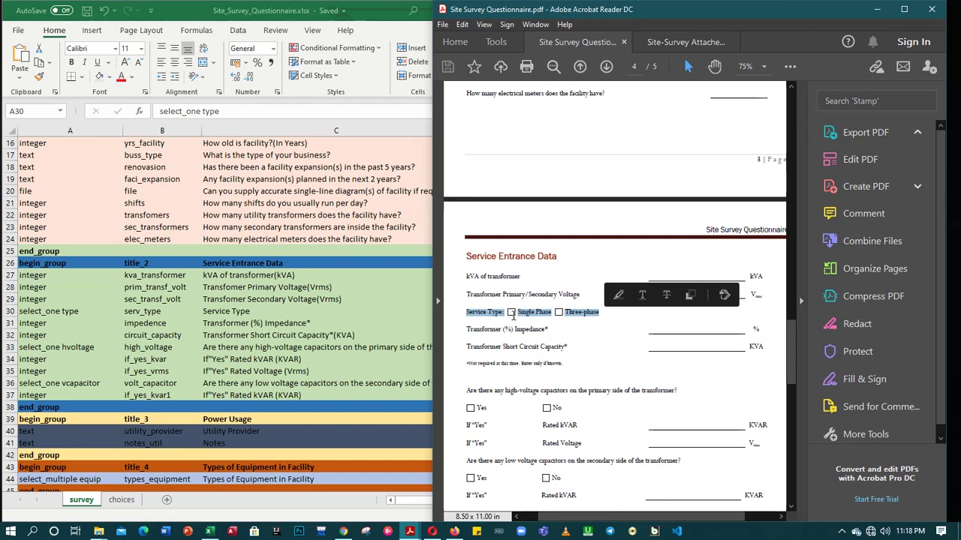
left_click(604, 319)
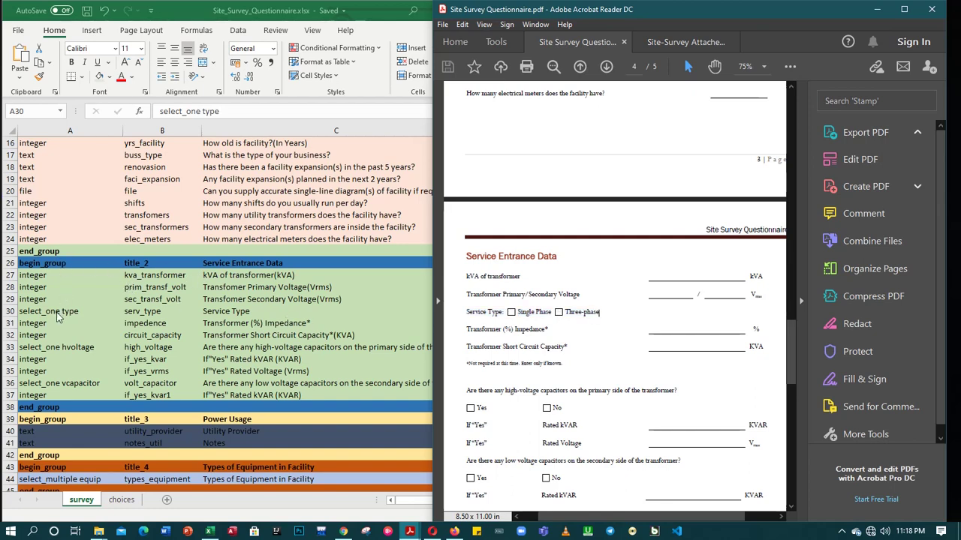
left_click(29, 312)
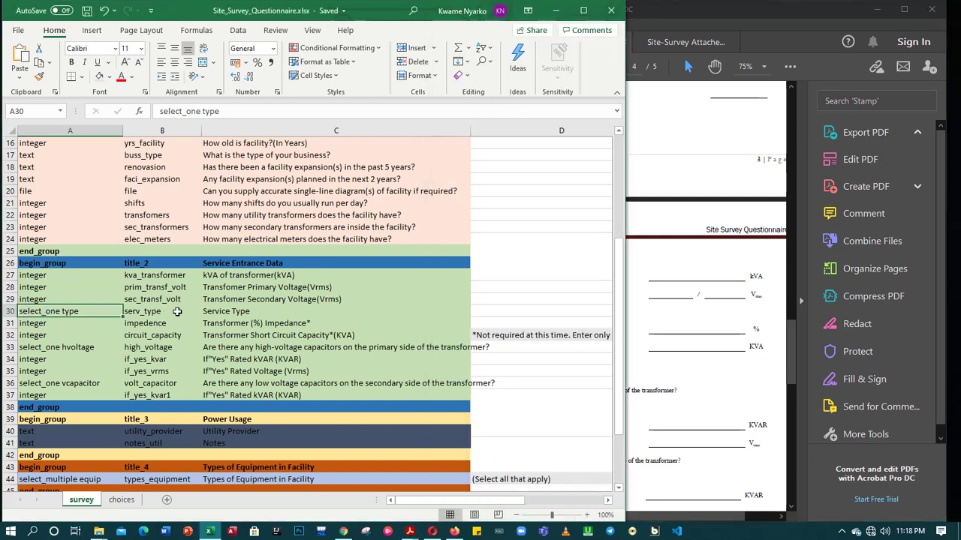
left_click(120, 500)
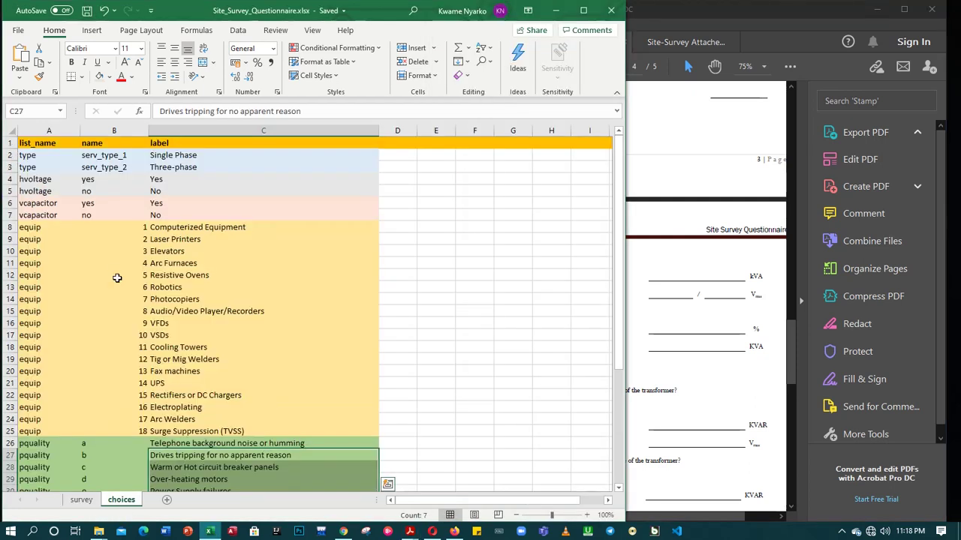
left_click(42, 155)
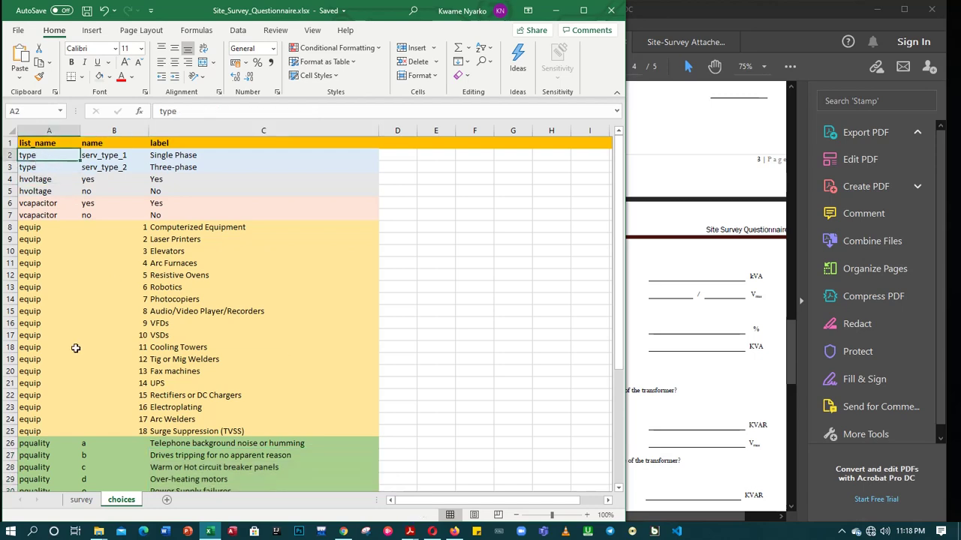
left_click(81, 500)
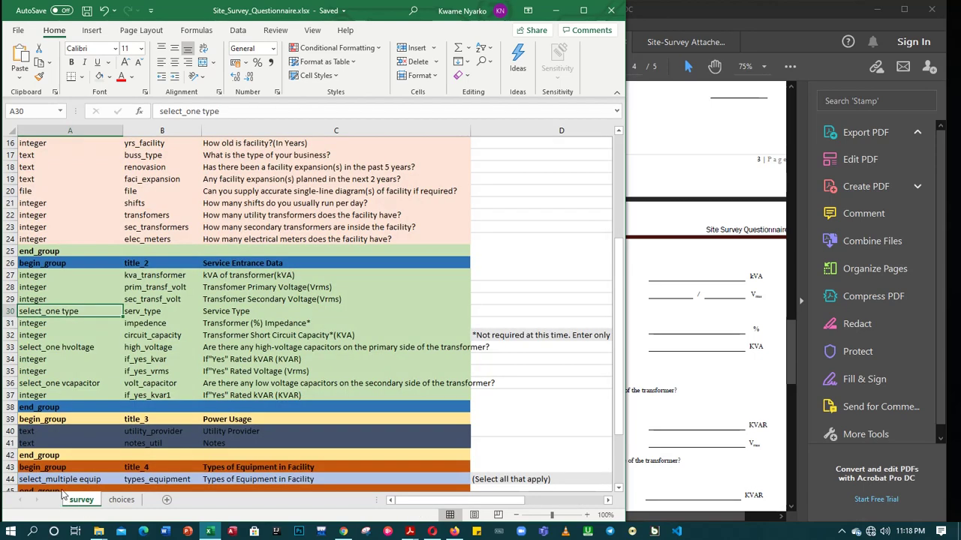
left_click(111, 500)
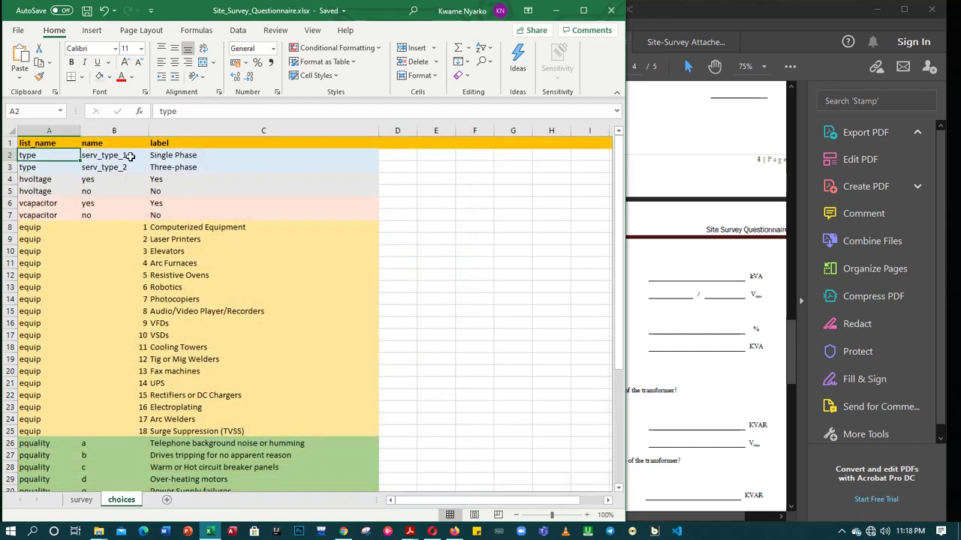
left_click(165, 155)
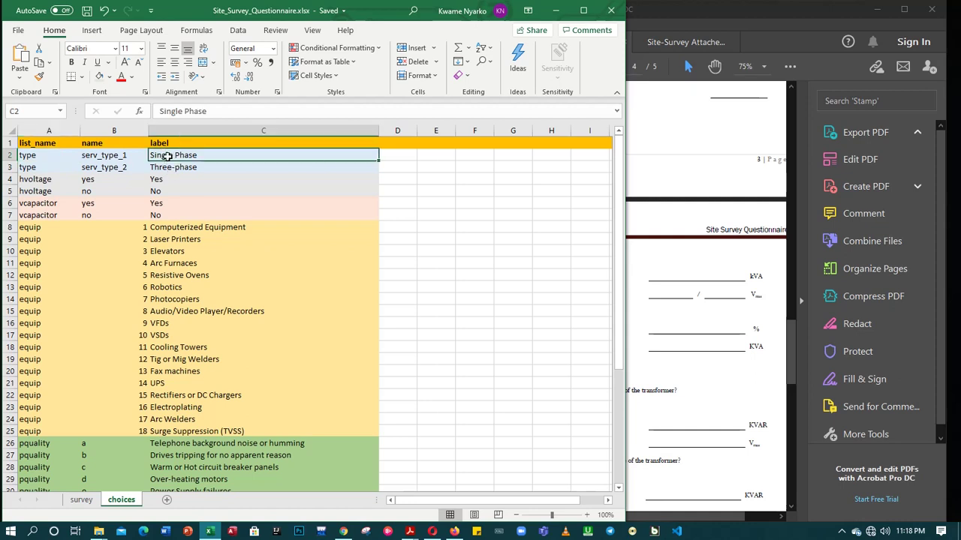
left_click(170, 168)
left_click(175, 154)
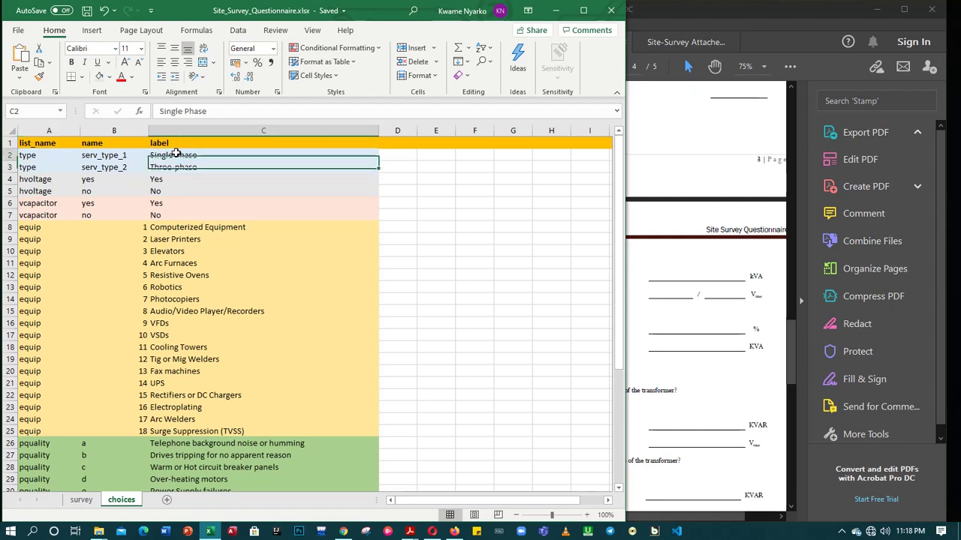
left_click(175, 166)
left_click(174, 155)
left_click(174, 167)
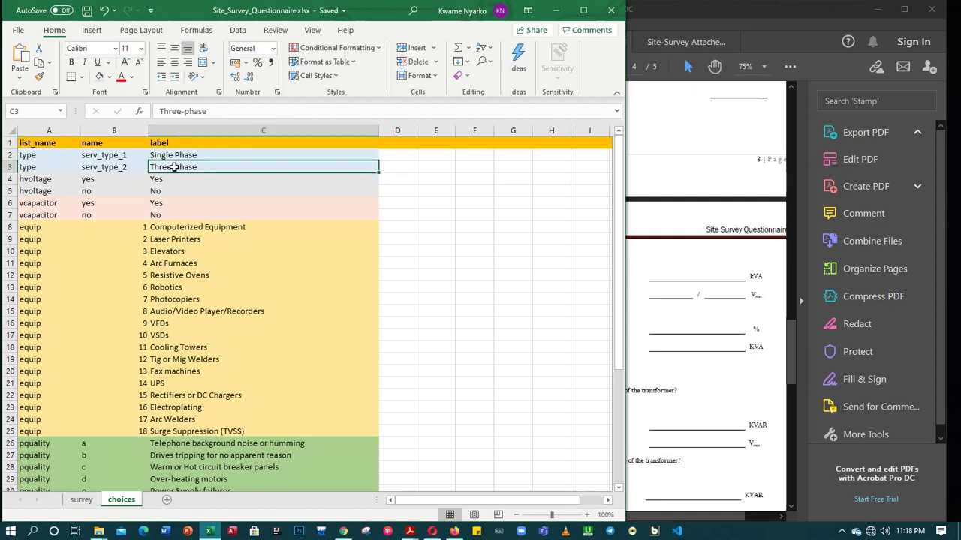
left_click(173, 156)
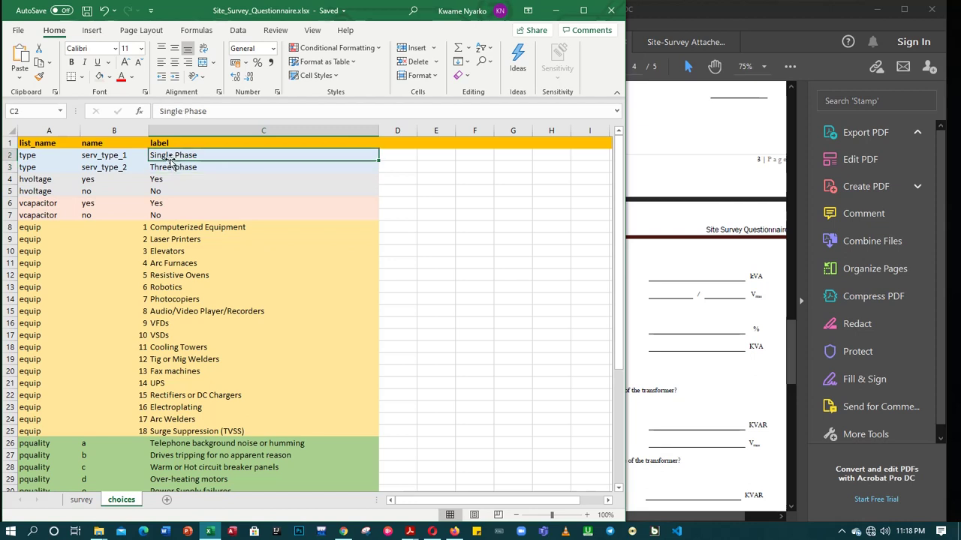
left_click(162, 167)
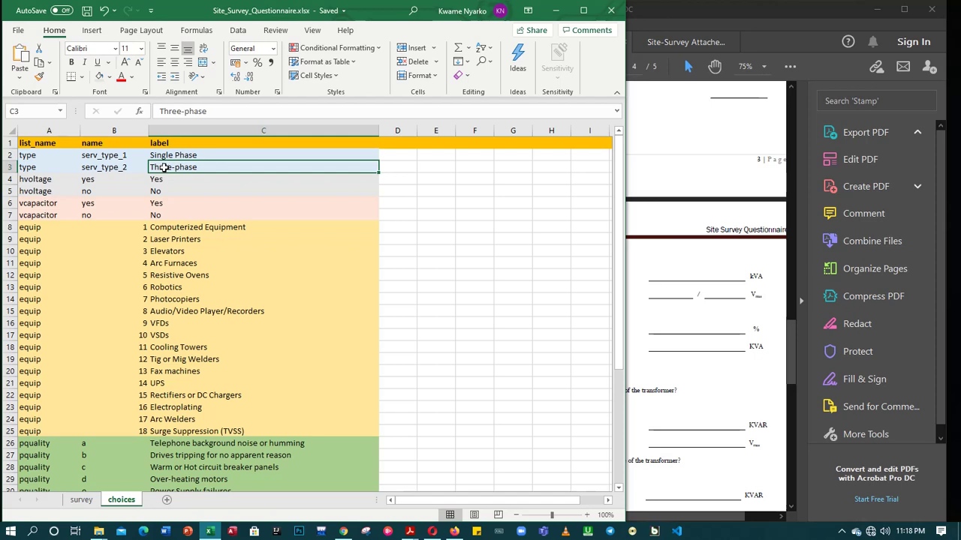
left_click(81, 501)
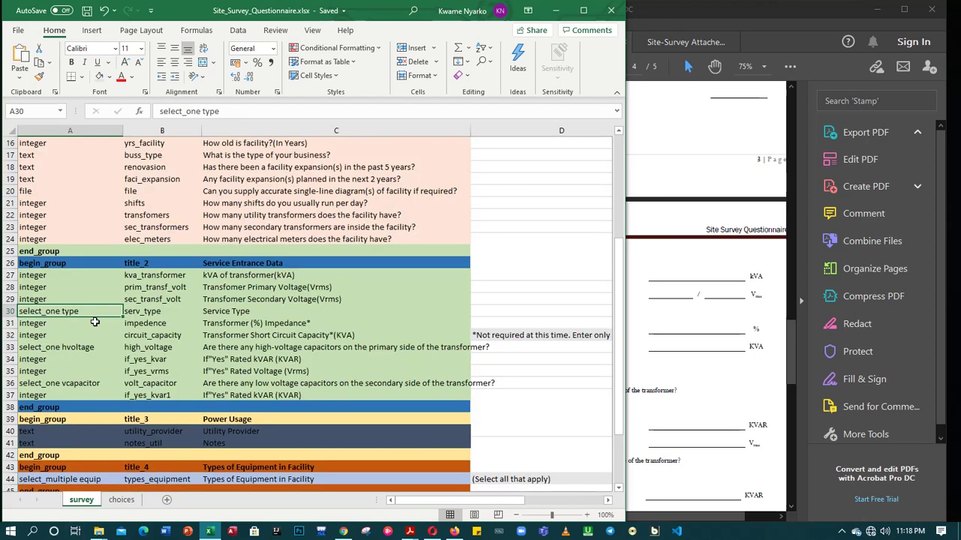
Review the circuit_capacity row, A33's select_one hvoltage entry and empty cell D34 in the survey sheet
scroll(95, 321, "down", 2)
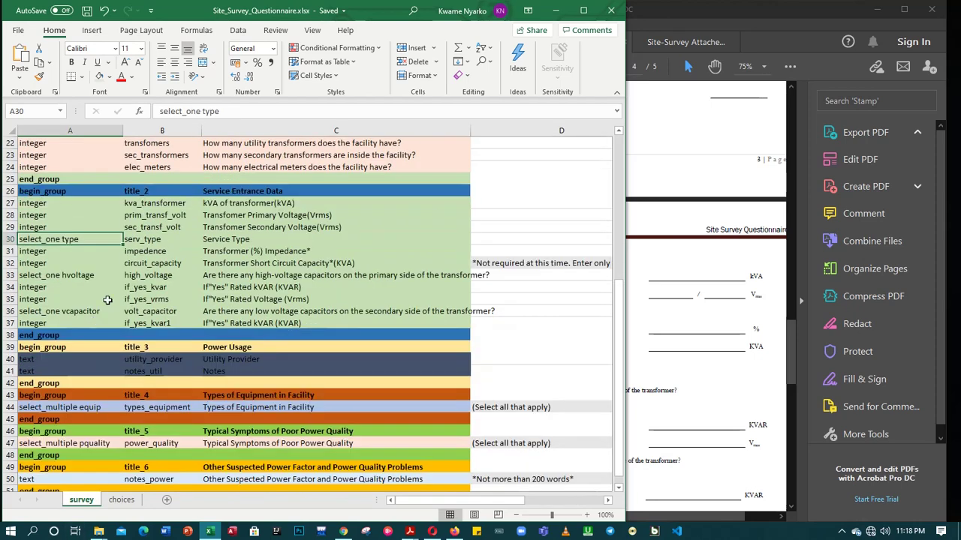
left_click(237, 264)
left_click(140, 268)
left_click(68, 278)
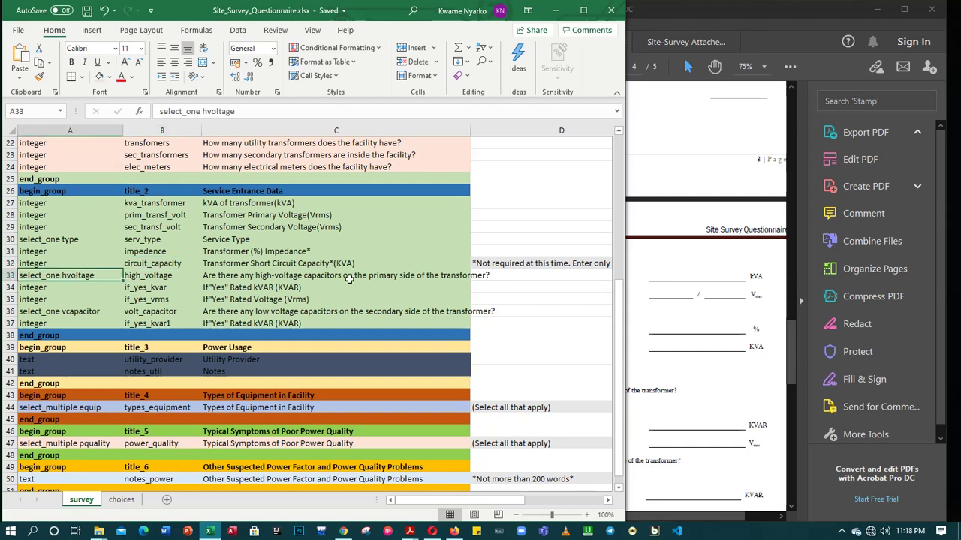
left_click(528, 287)
Highlight the high-voltage capacitors Yes/No question in the PDF to compare it
left_click(680, 265)
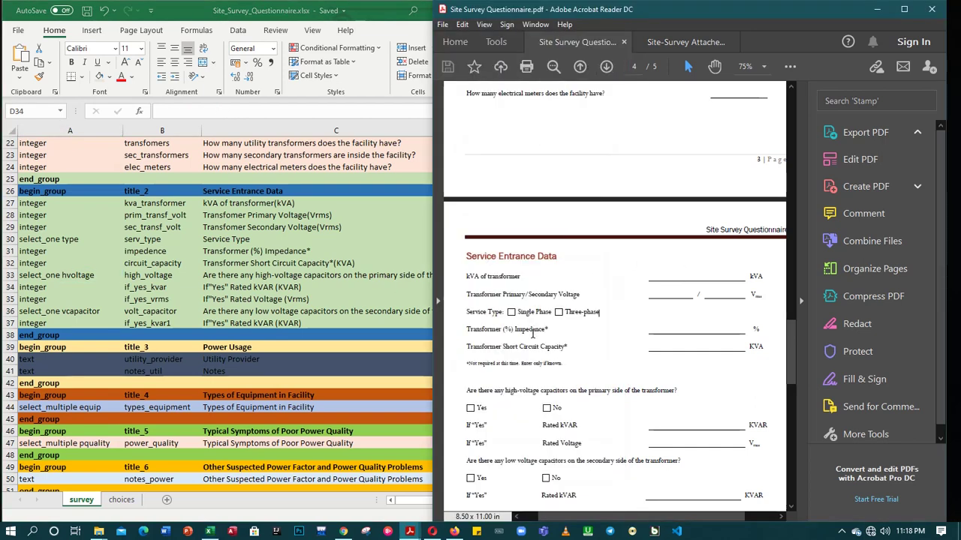
left_click_drag(466, 390, 680, 390)
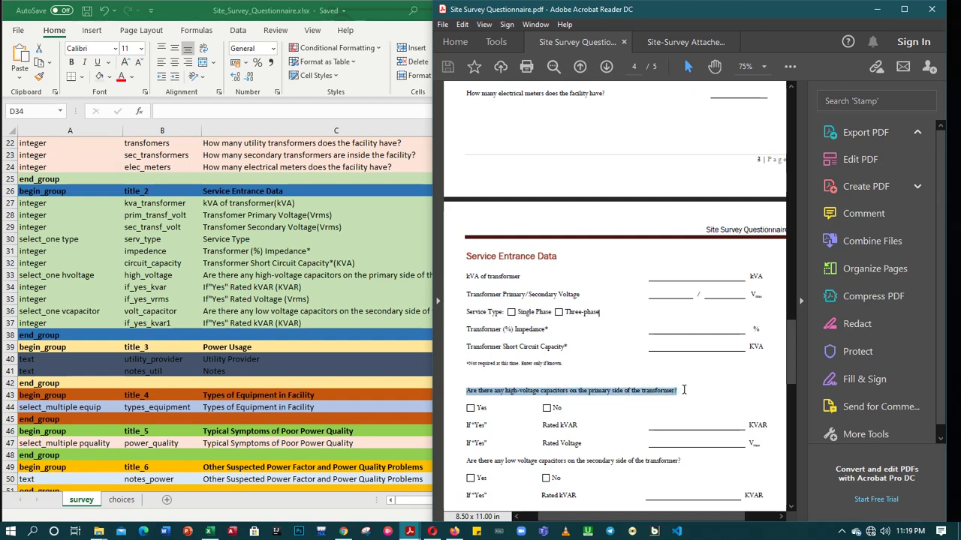
left_click(684, 390)
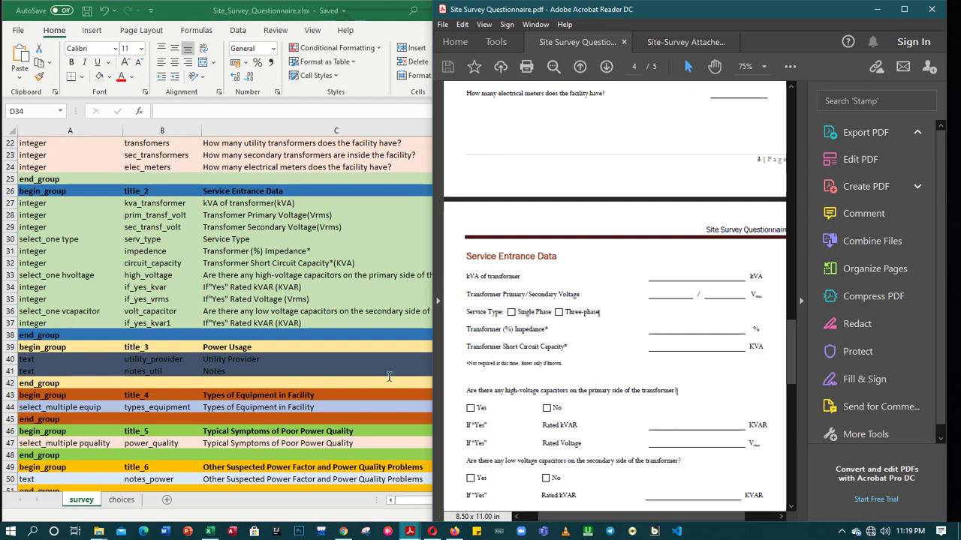
scroll(197, 322, "down", 1)
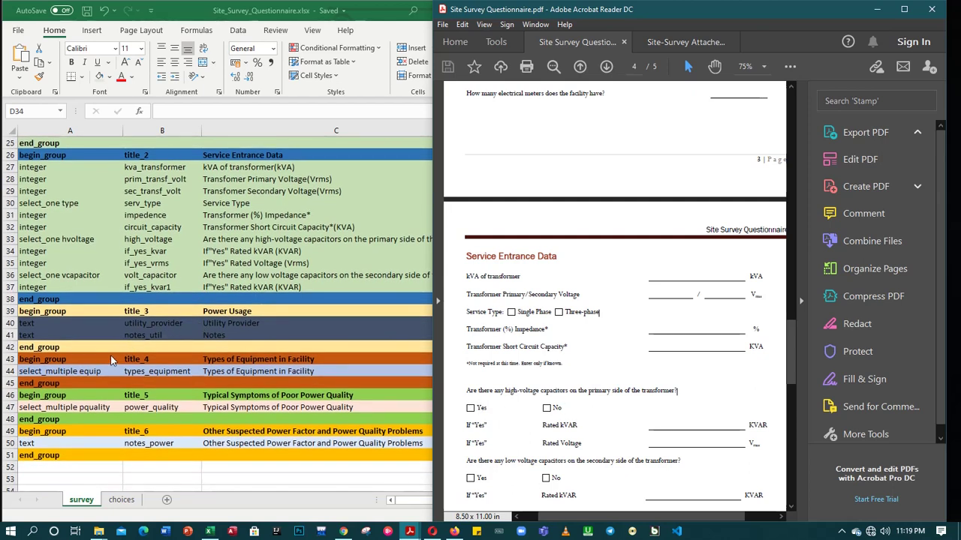
Review survey rows 40–44: utility_provider, notes_util, end_group and the select_multiple equip types_equipment question
left_click(135, 315)
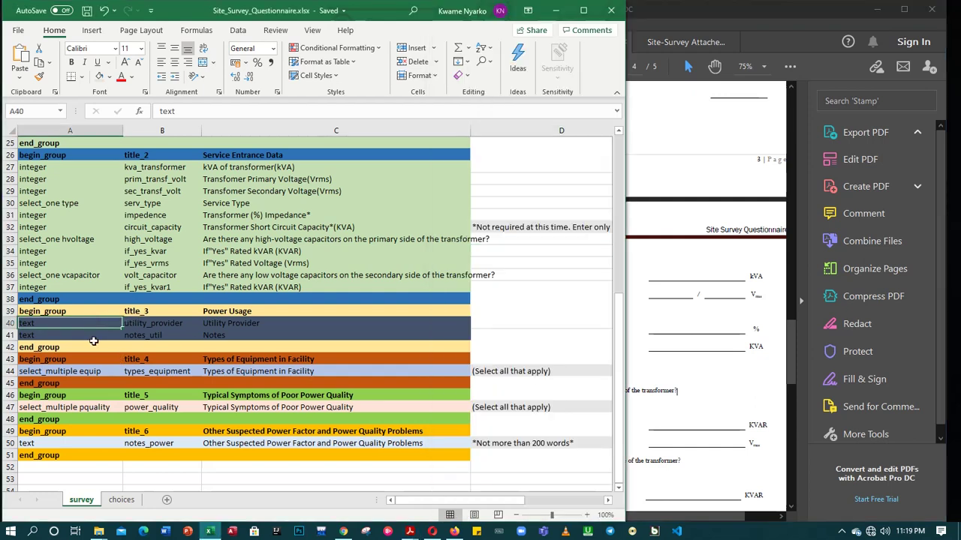
left_click(94, 343)
left_click(156, 331)
left_click(155, 323)
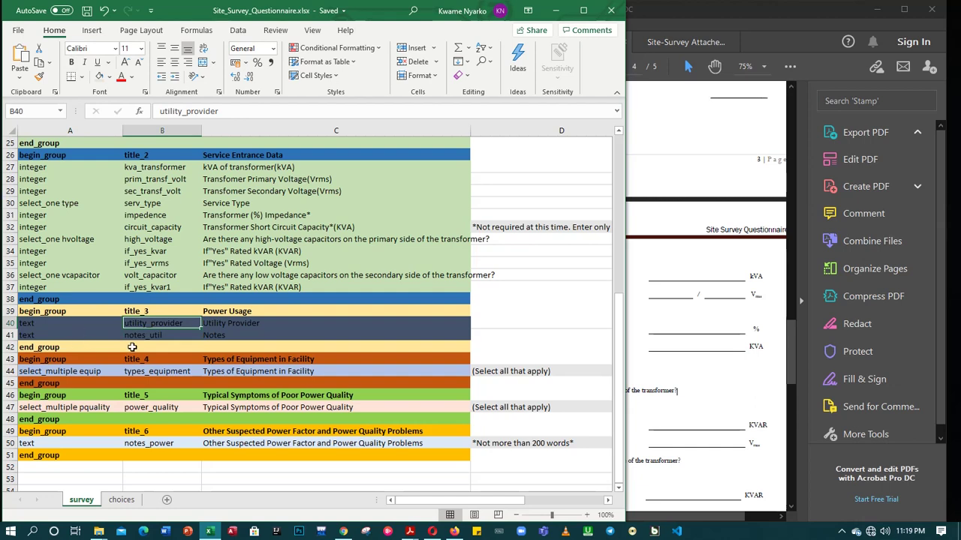
left_click(94, 375)
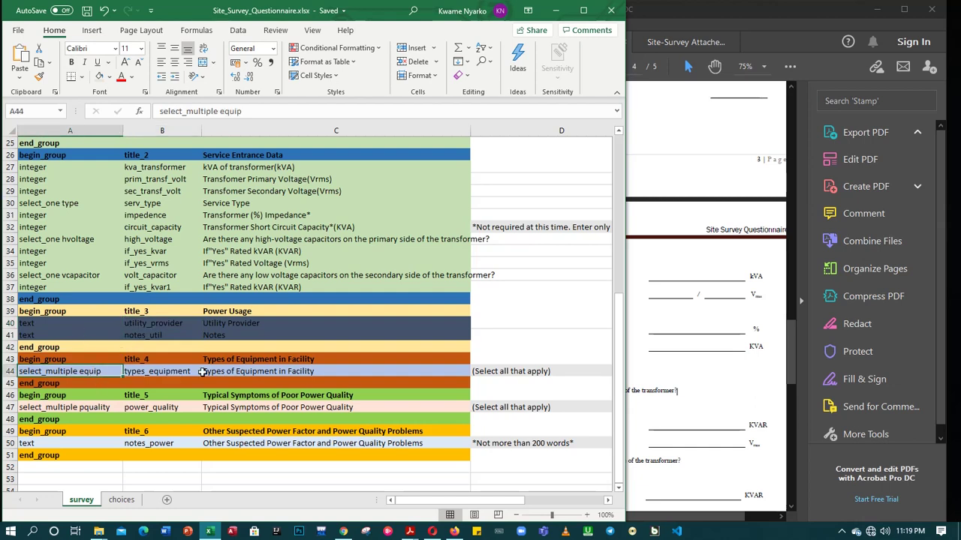
scroll(199, 370, "up", 1)
scroll(199, 371, "down", 2)
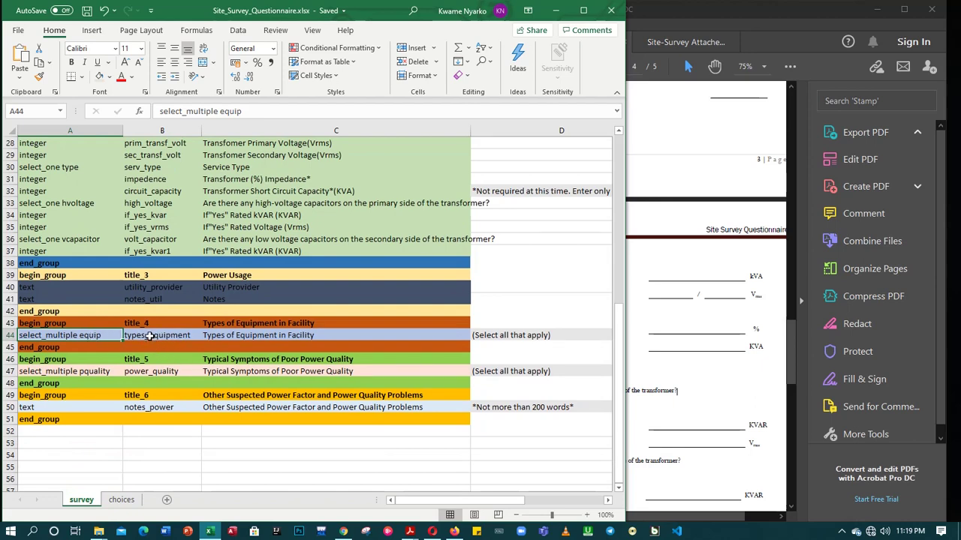
left_click(150, 336)
left_click(98, 338)
left_click(94, 344)
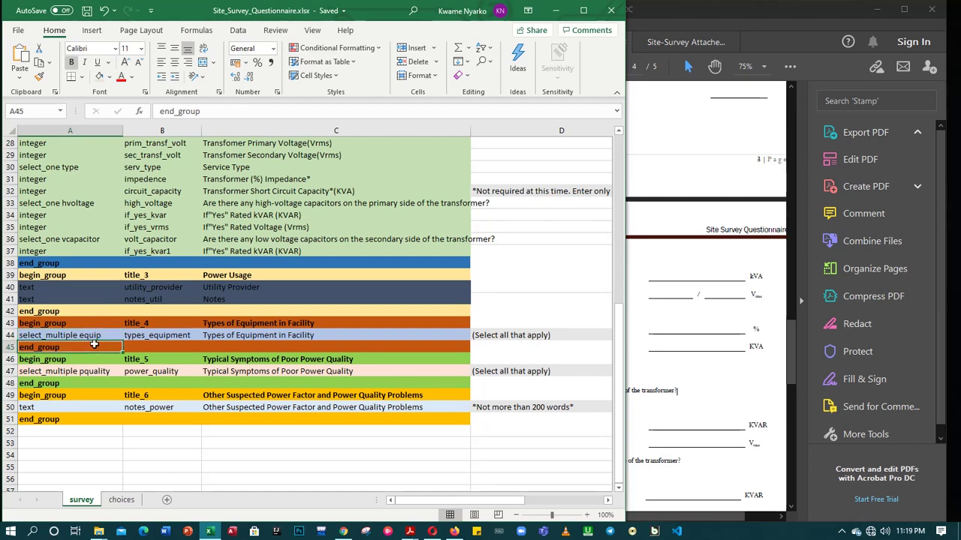
left_click(96, 336)
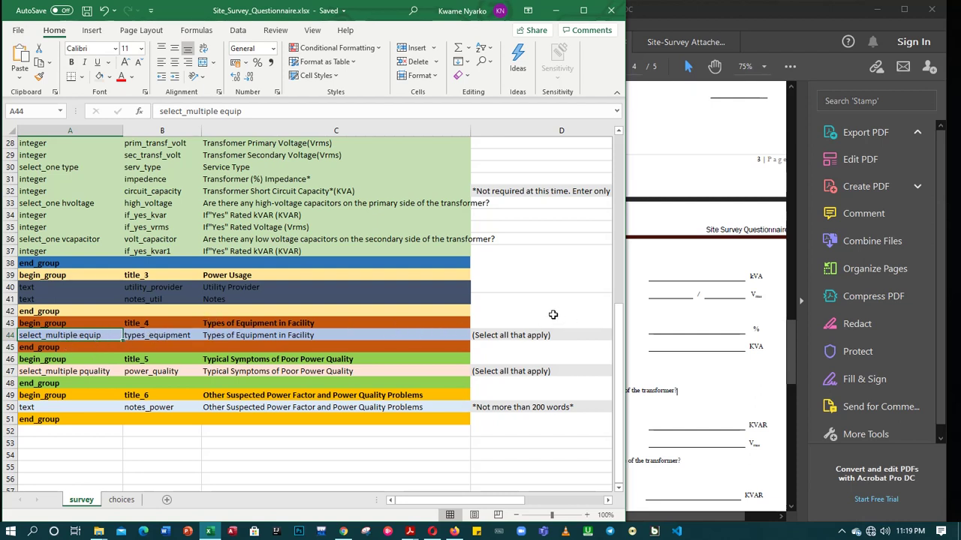
Scroll the PDF form down to its Power Usage section
left_click(518, 311)
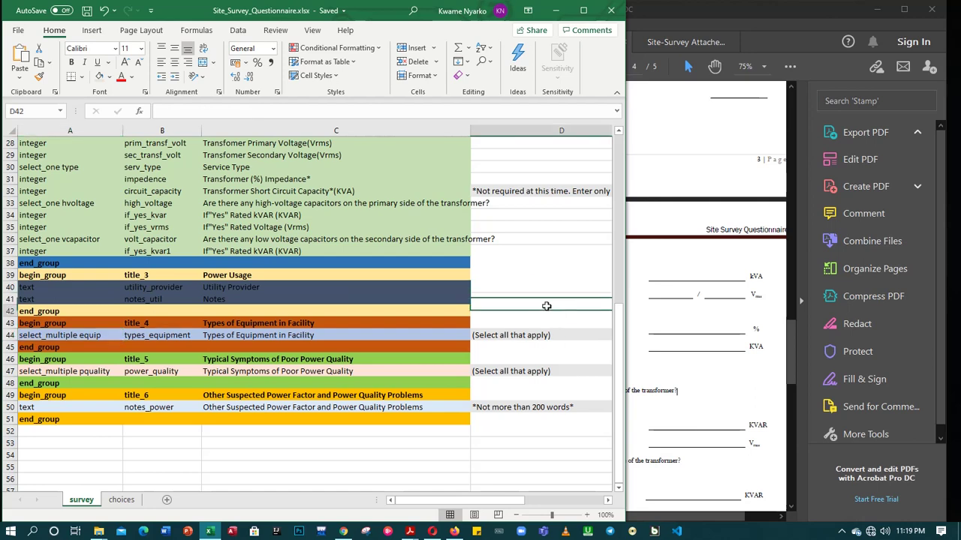
left_click(672, 261)
scroll(516, 358, "down", 3)
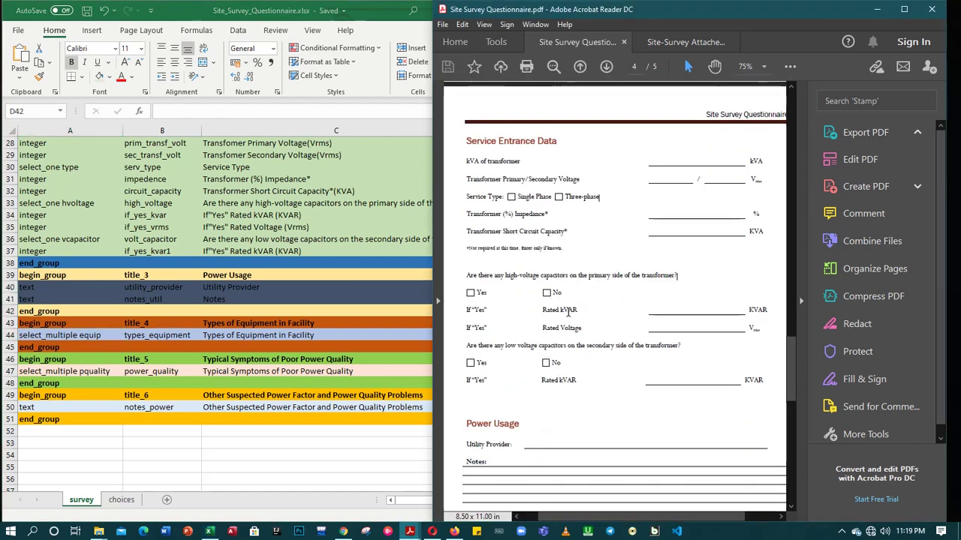
scroll(567, 307, "down", 2)
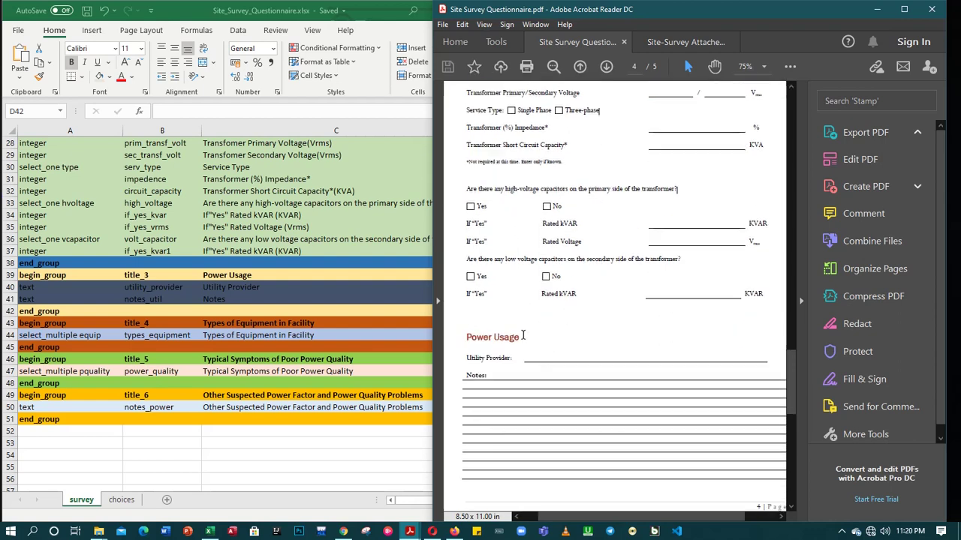
Check the Power Usage group label in C39, then scroll the PDF to page 5
key("alt+Tab")
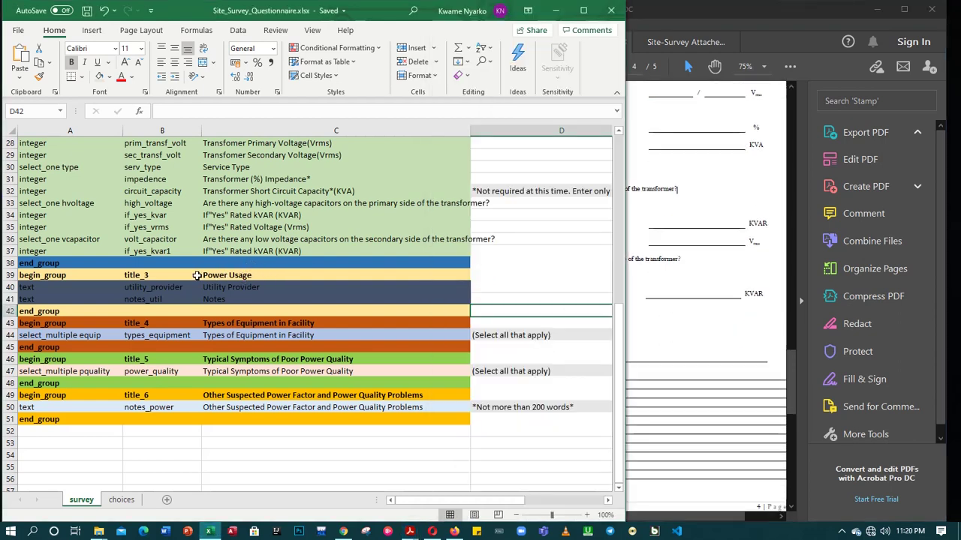
left_click(267, 276)
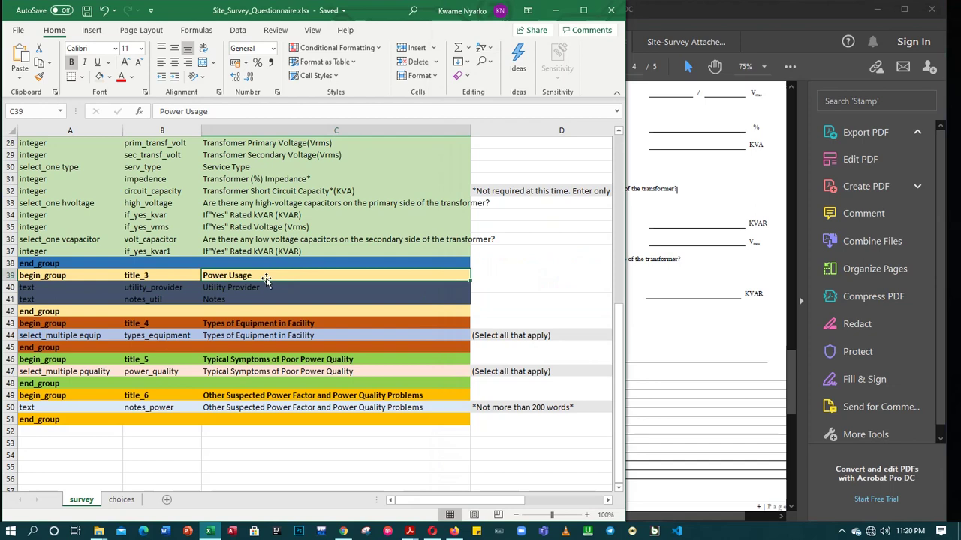
left_click(670, 281)
scroll(638, 317, "down", 5)
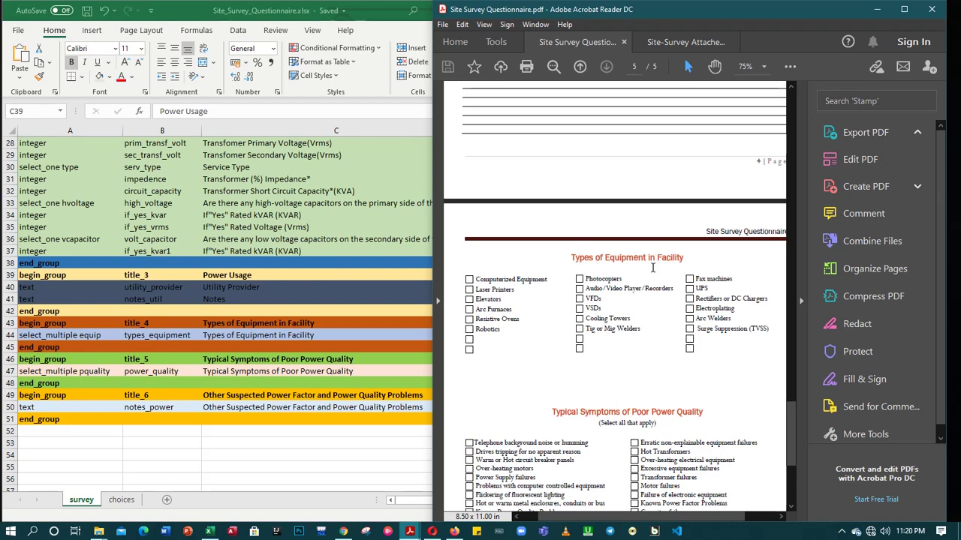
Compare row 44's select_multiple equip types_equipment question and its Types of Equipment in Facility label, then open the choices sheet
left_click(58, 337)
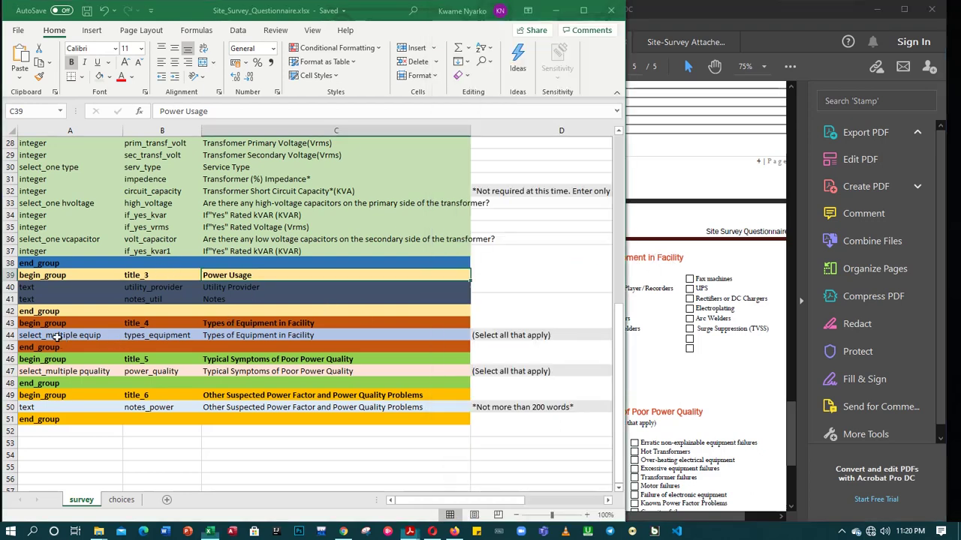
left_click(60, 337)
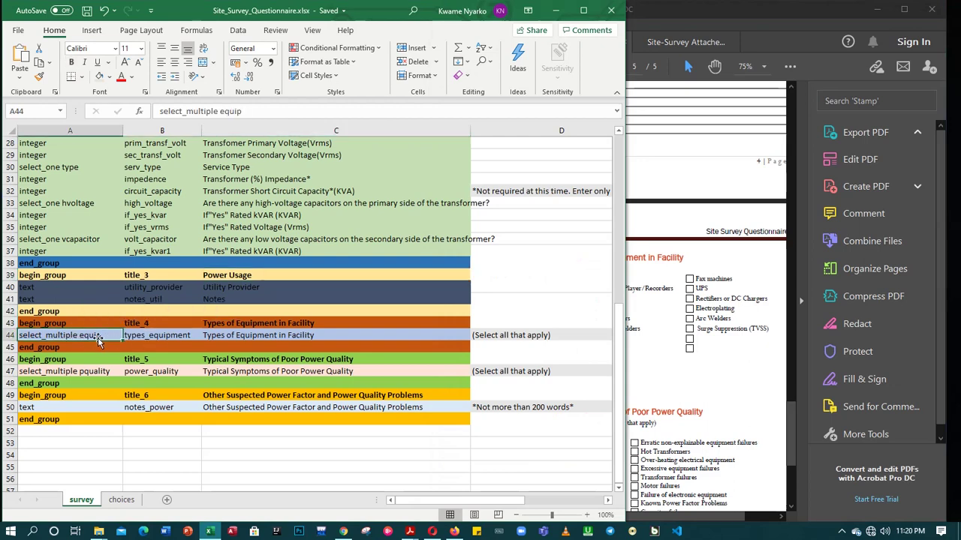
left_click(169, 335)
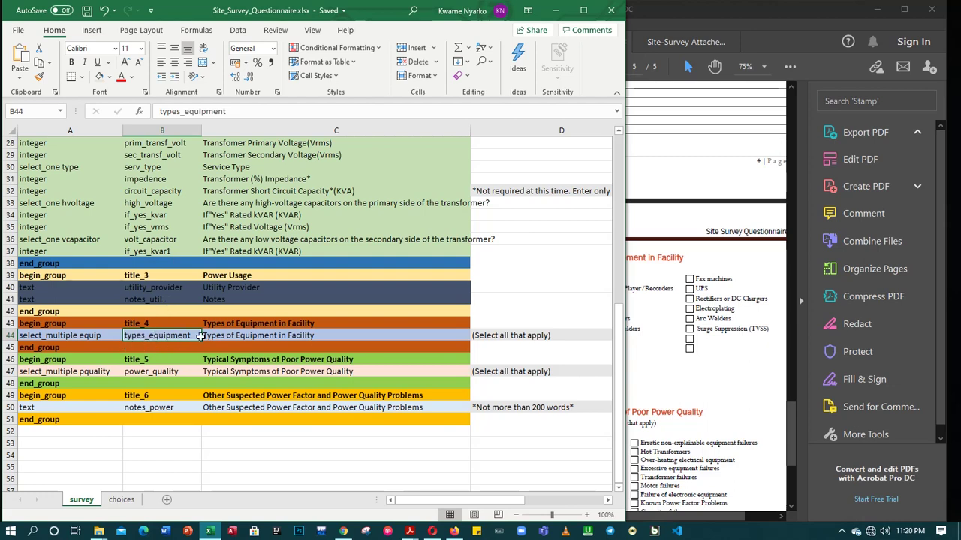
left_click(245, 337)
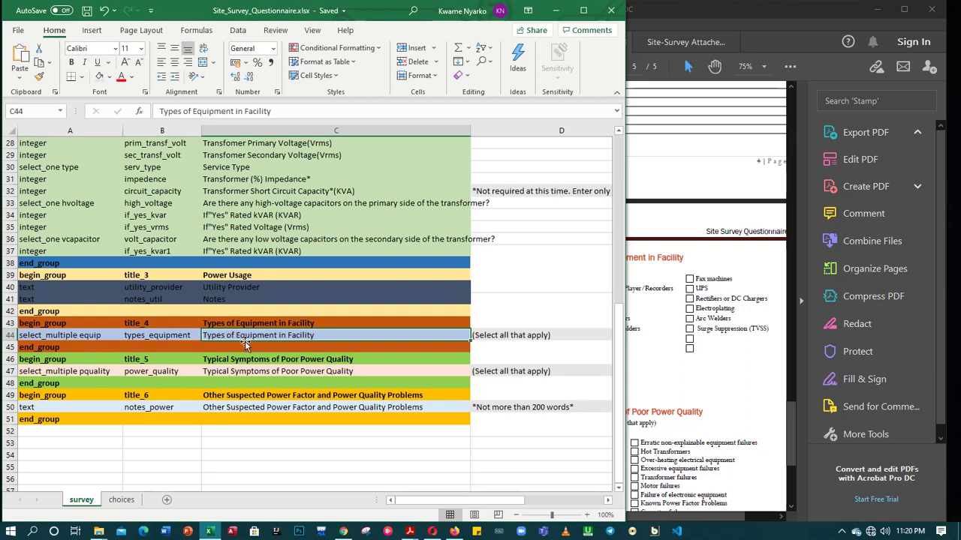
left_click(120, 500)
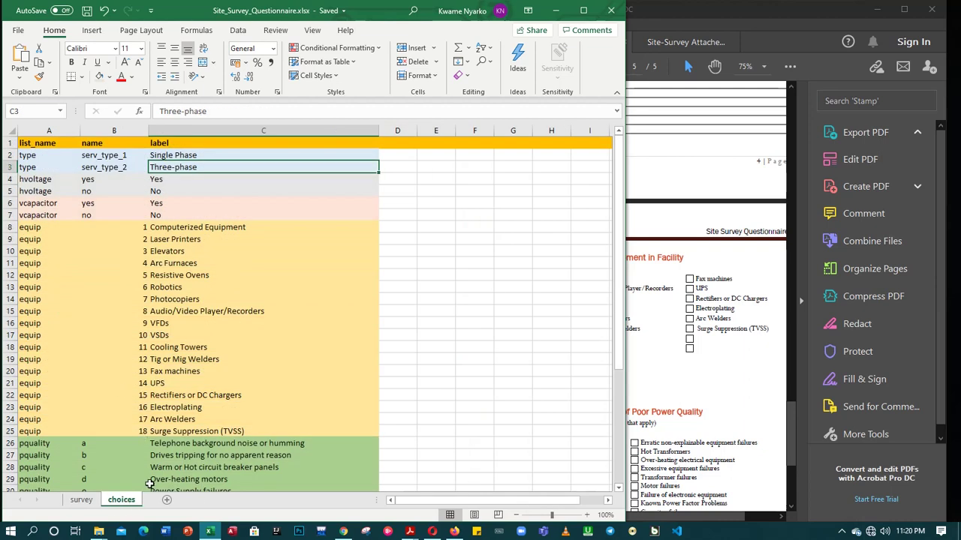
Check the equip options on the choices sheet: 1 Computerized Equipment, 2 Laser Printers, through 4 Arc Furnaces
left_click(50, 228)
left_click(105, 238)
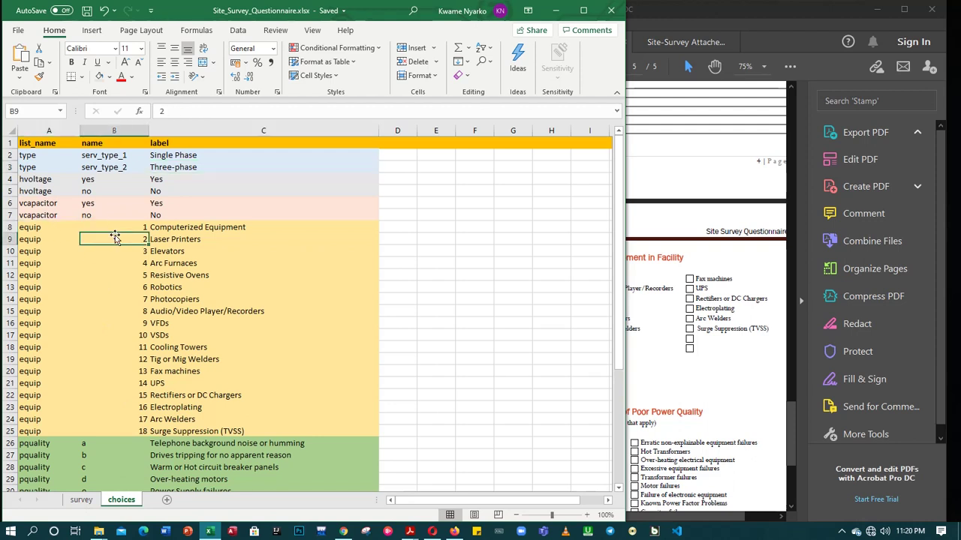
left_click(46, 229)
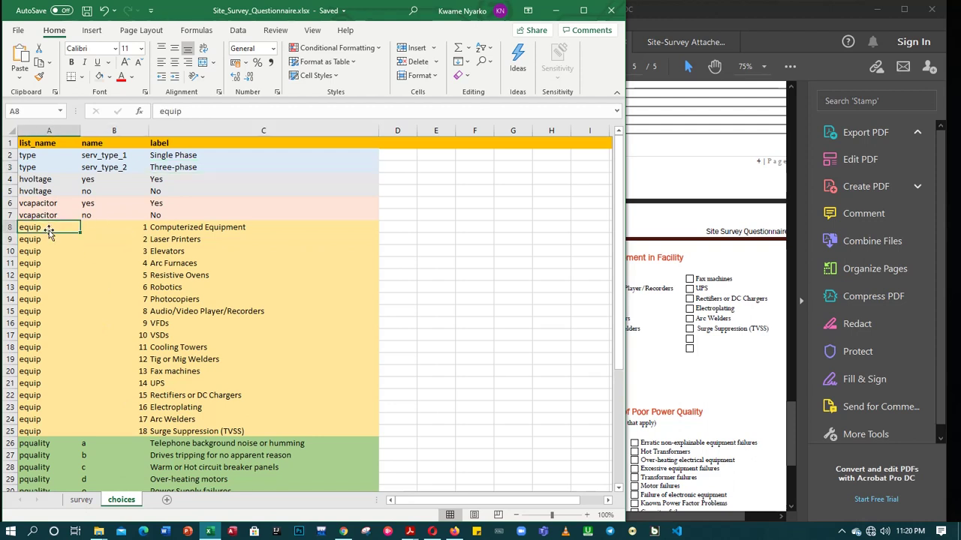
left_click(135, 229)
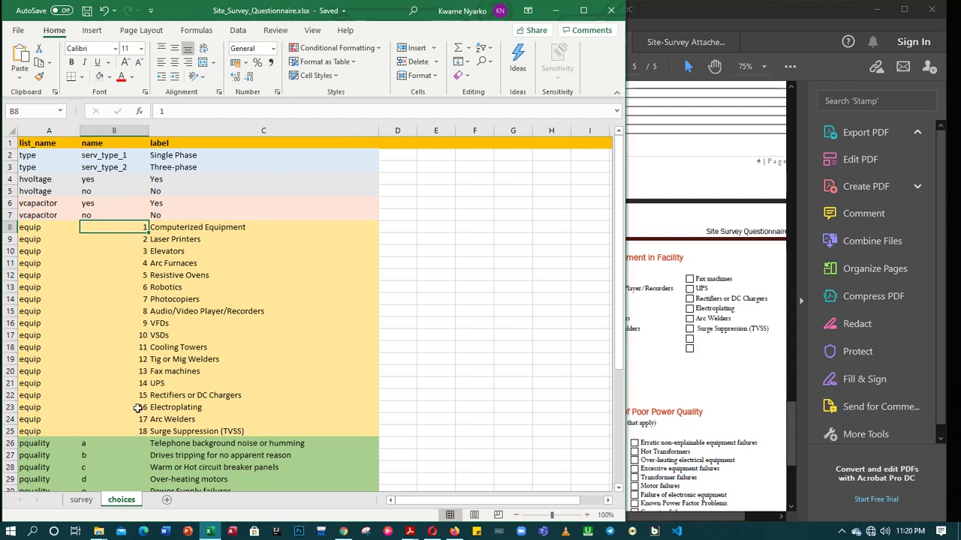
left_click(126, 242)
left_click(129, 227)
left_click(129, 239)
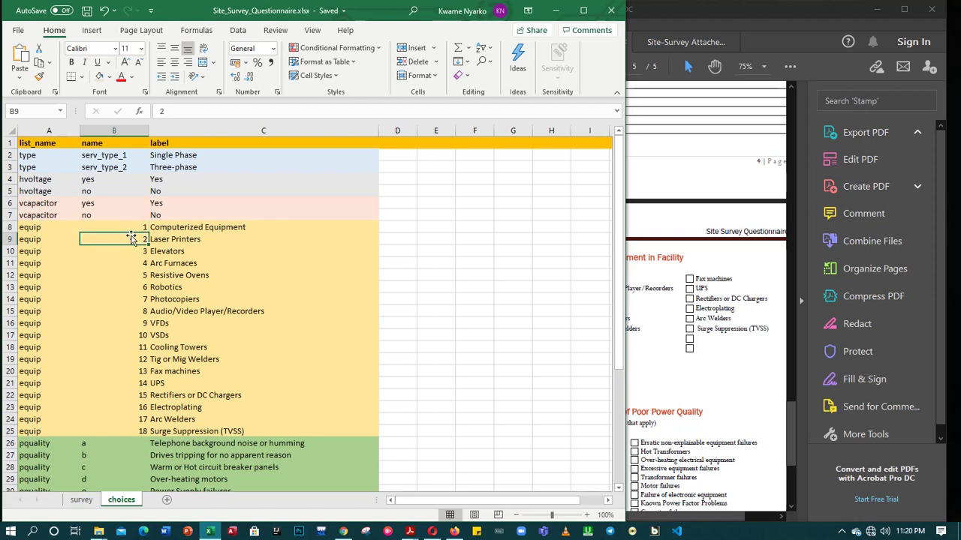
left_click(131, 252)
left_click(127, 275)
left_click(127, 262)
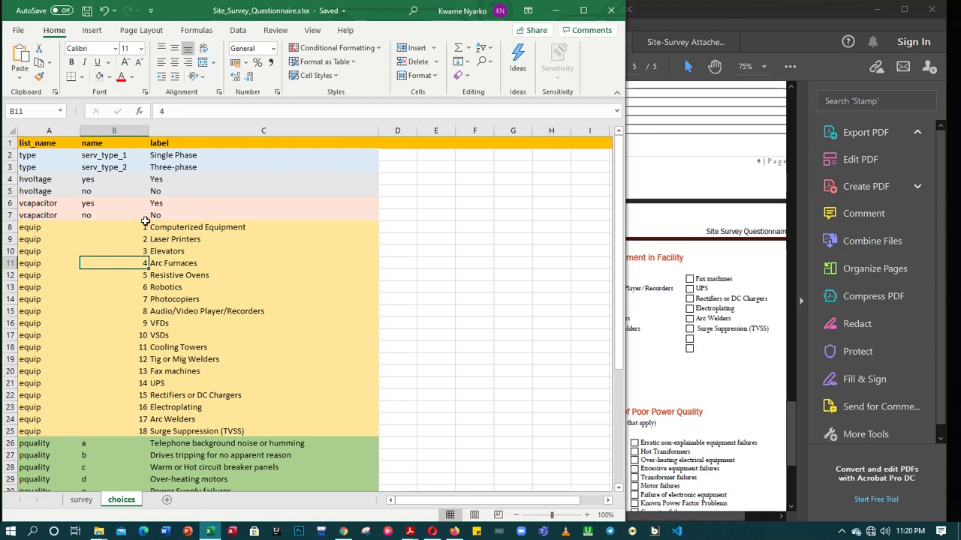
left_click(130, 229)
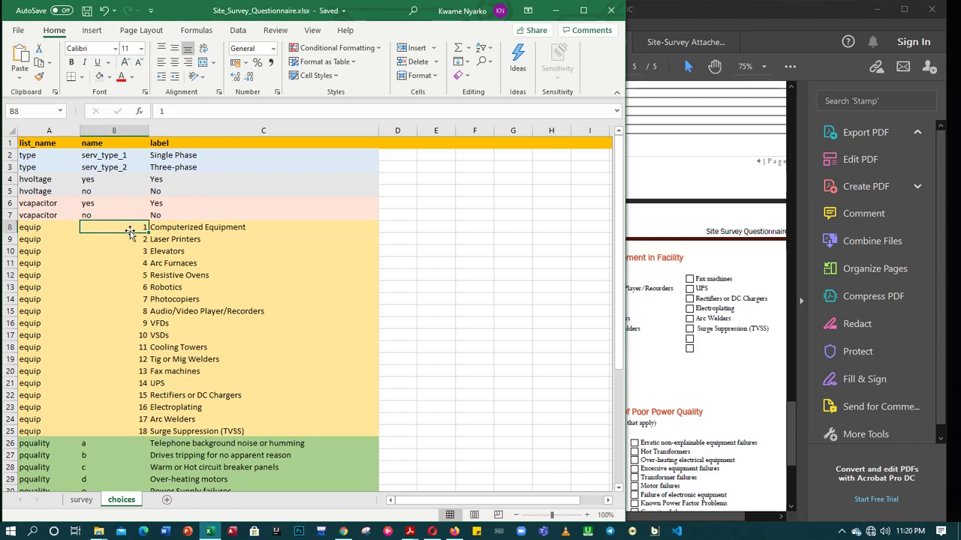
left_click_drag(155, 235, 197, 228)
left_click(209, 228)
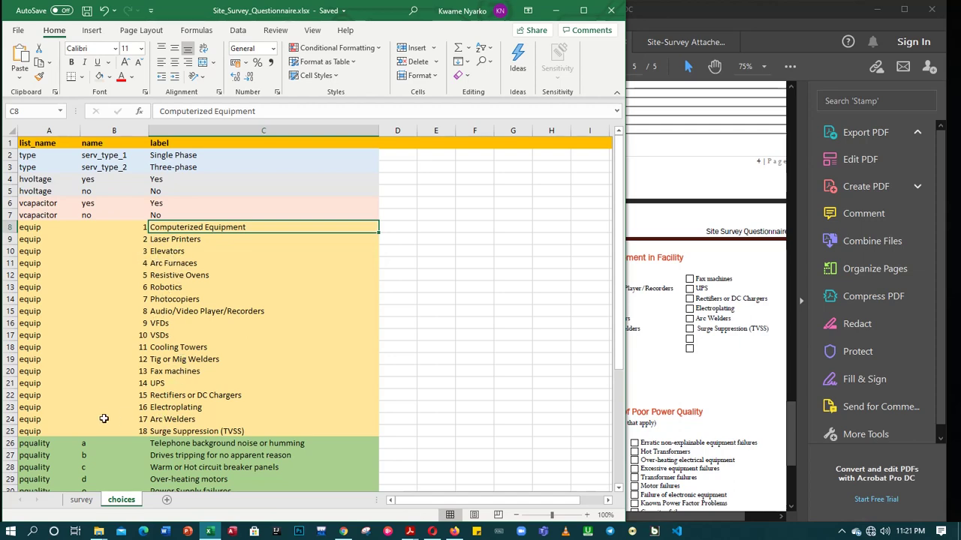
Scroll through the PDF's equipment list, then maximize the Excel window
scroll(105, 418, "down", 6)
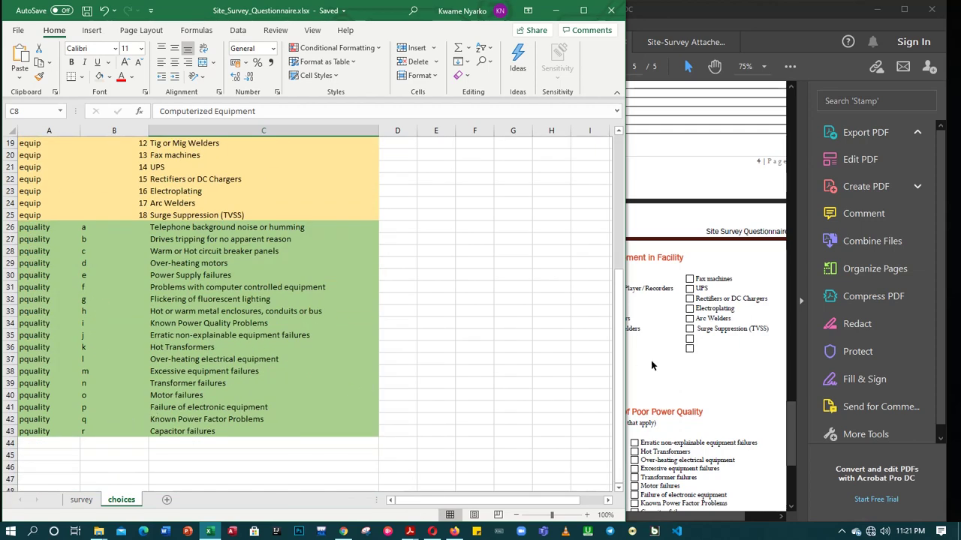
left_click(654, 367)
scroll(636, 405, "down", 2)
scroll(599, 405, "down", 1)
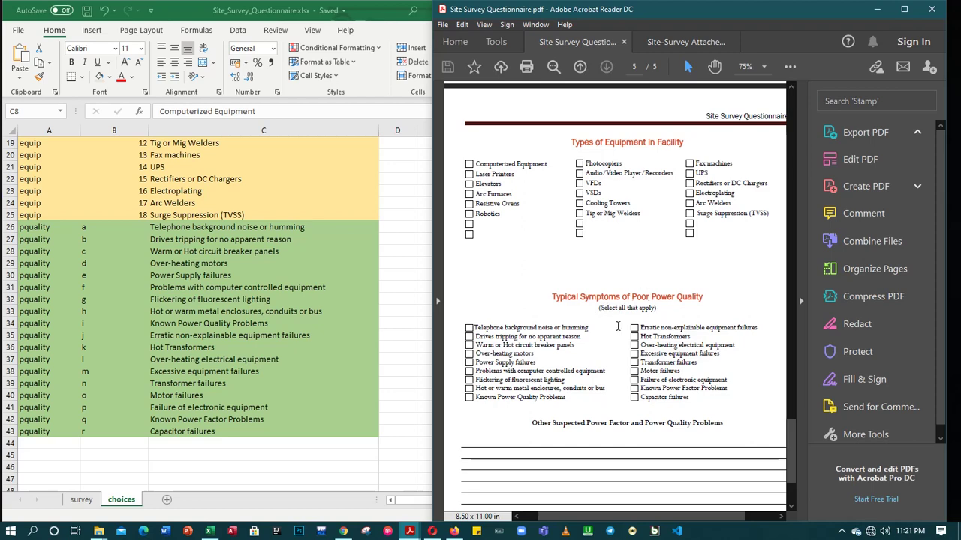
scroll(298, 432, "up", 6)
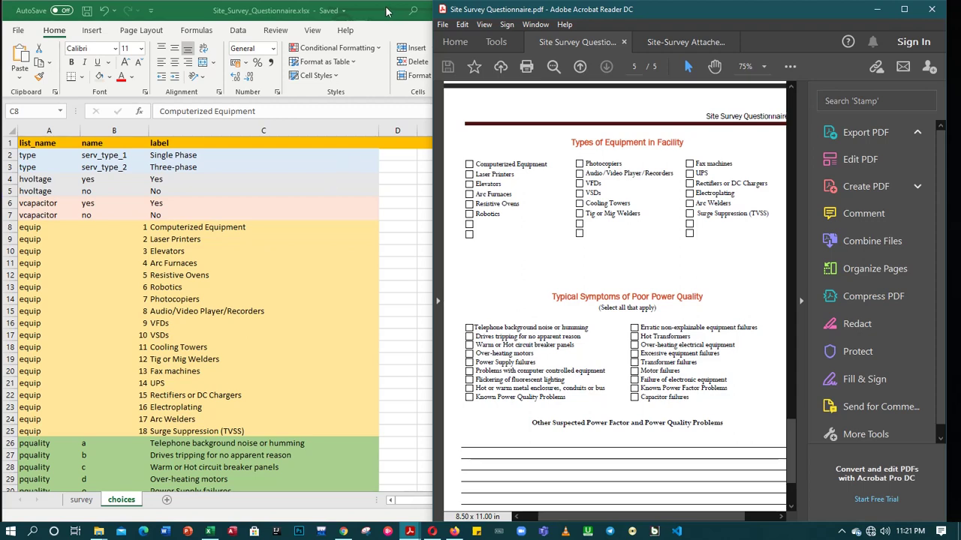
left_click_drag(387, 11, 580, 6)
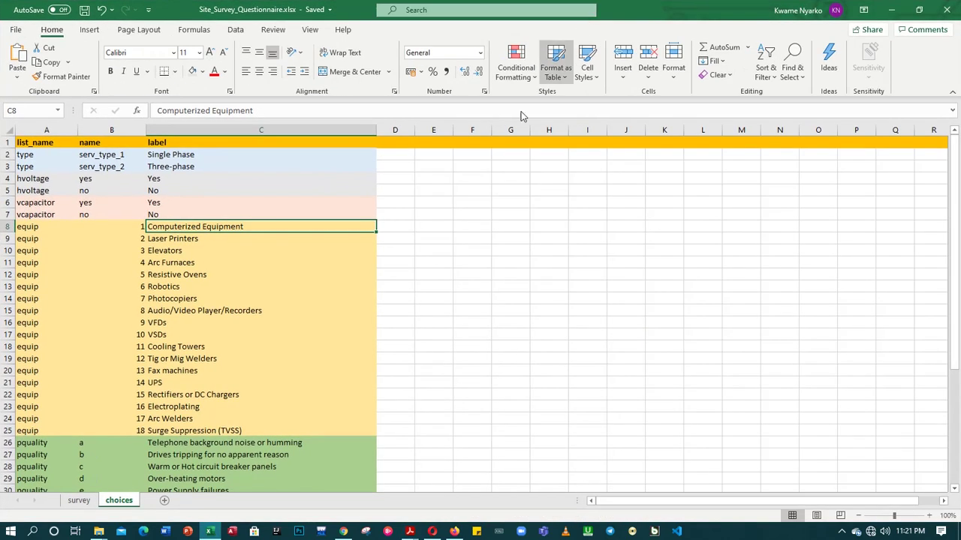
On the survey sheet, scroll up to check the hint column heading
scroll(414, 151, "down", 1)
scroll(403, 151, "up", 1)
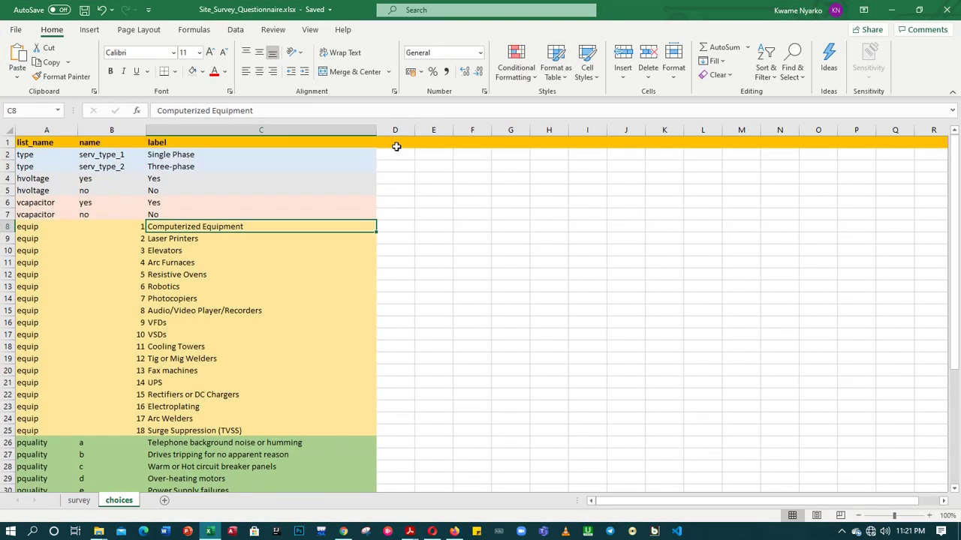
left_click(79, 500)
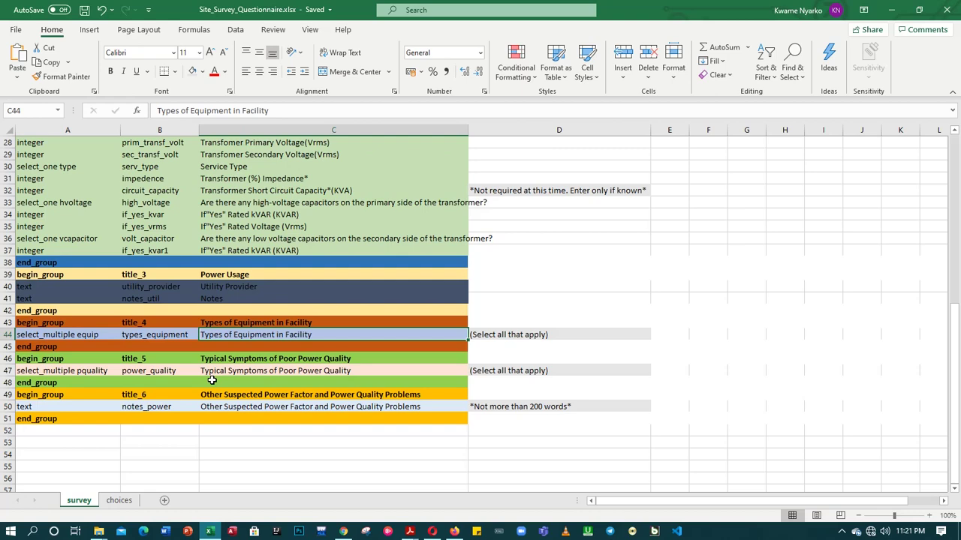
scroll(229, 308, "down", 3)
scroll(232, 318, "up", 2)
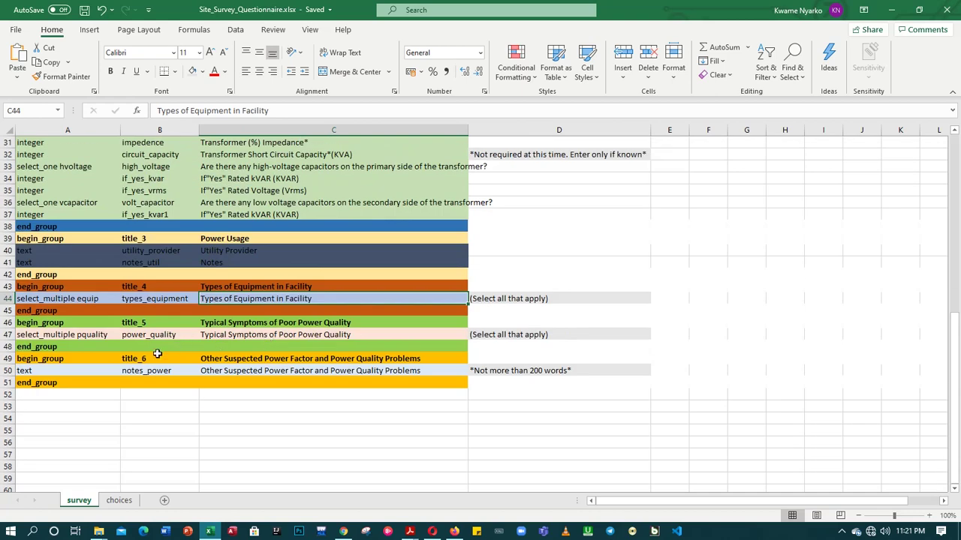
scroll(589, 194, "up", 10)
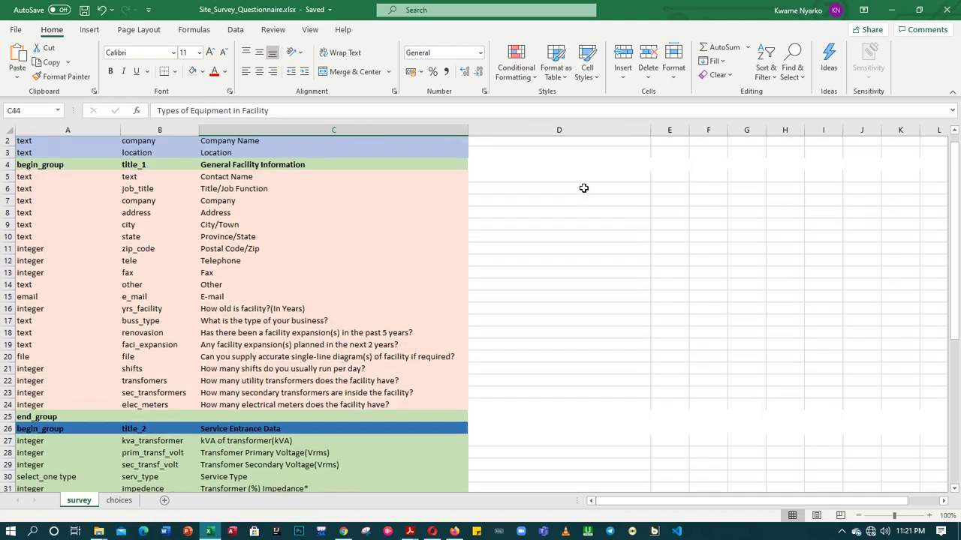
scroll(584, 187, "up", 1)
left_click(510, 141)
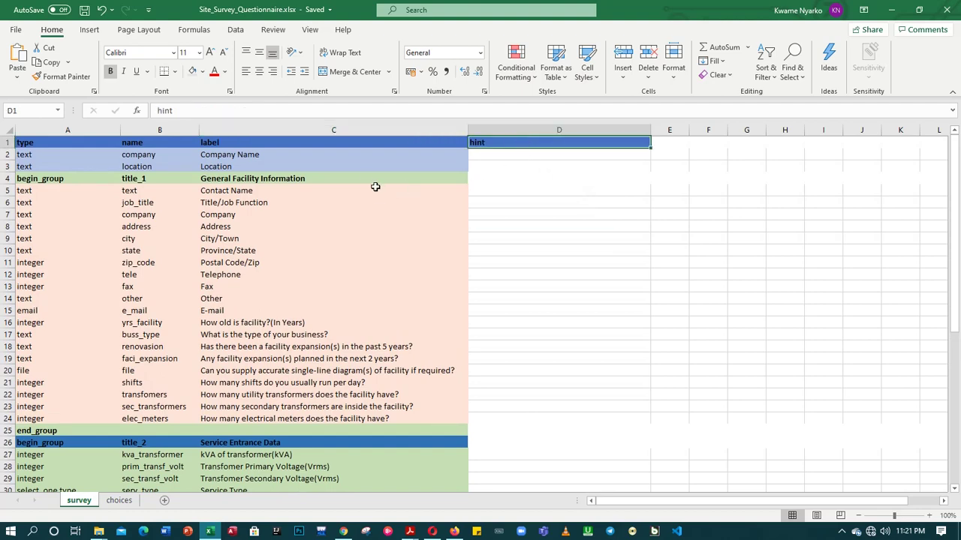
scroll(554, 157, "down", 5)
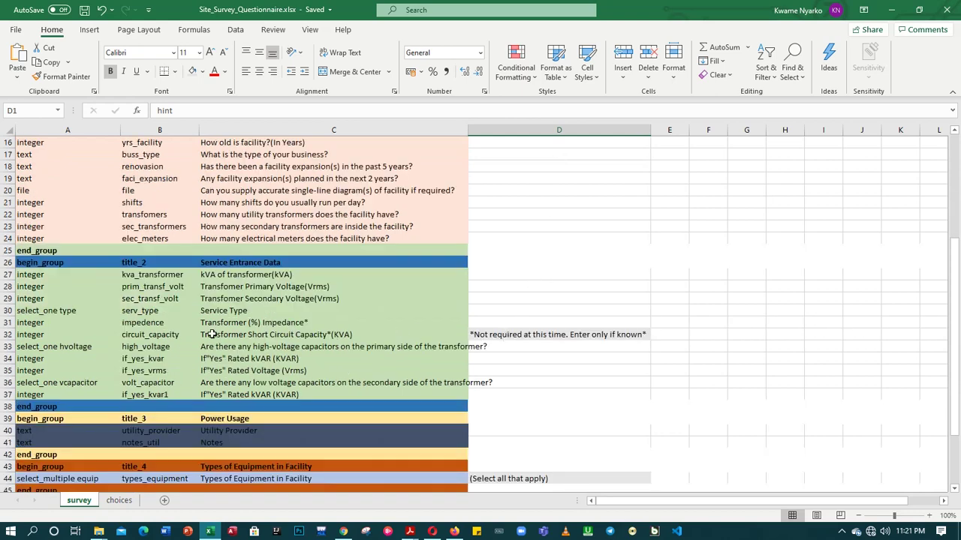
Copy D32's 'Not required at this time' hint into D31, save, and restore the window size
left_click(142, 335)
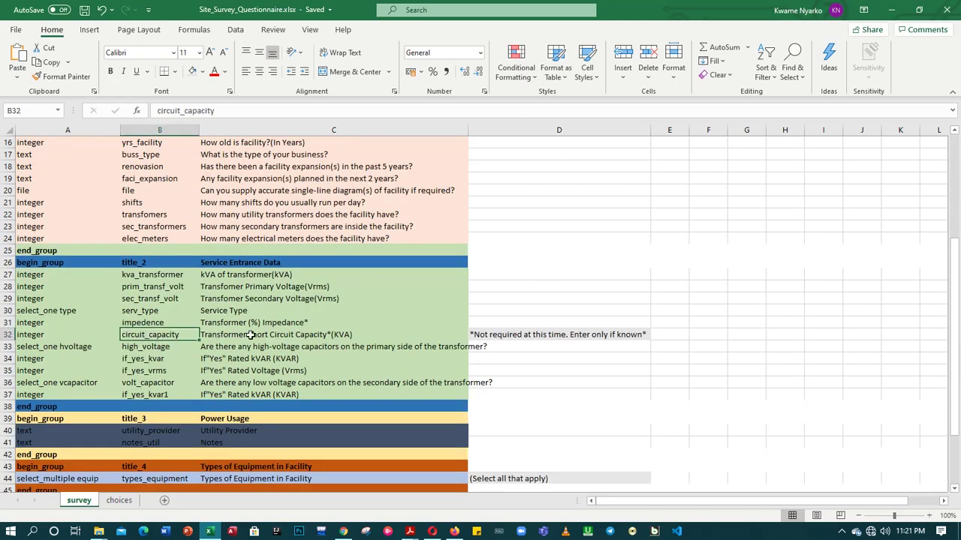
left_click(278, 335)
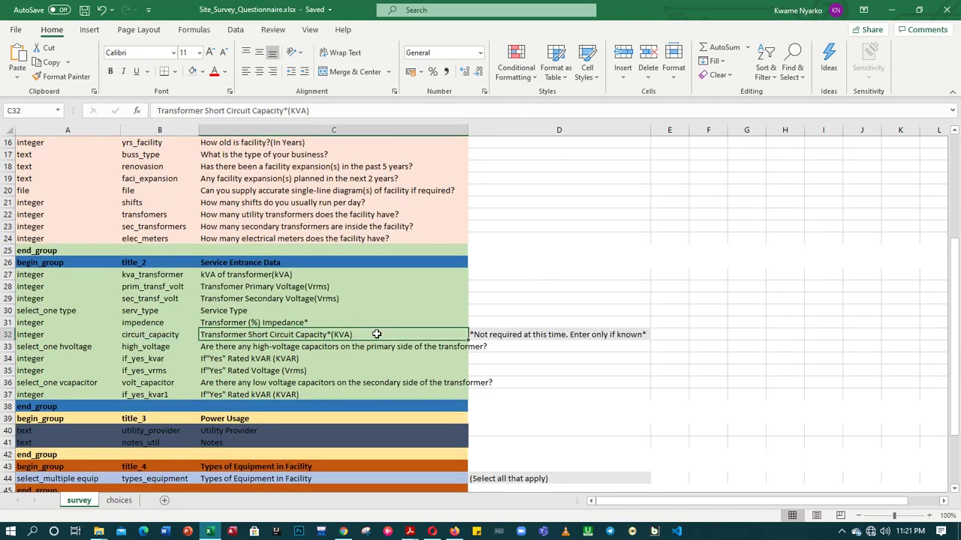
left_click(533, 337)
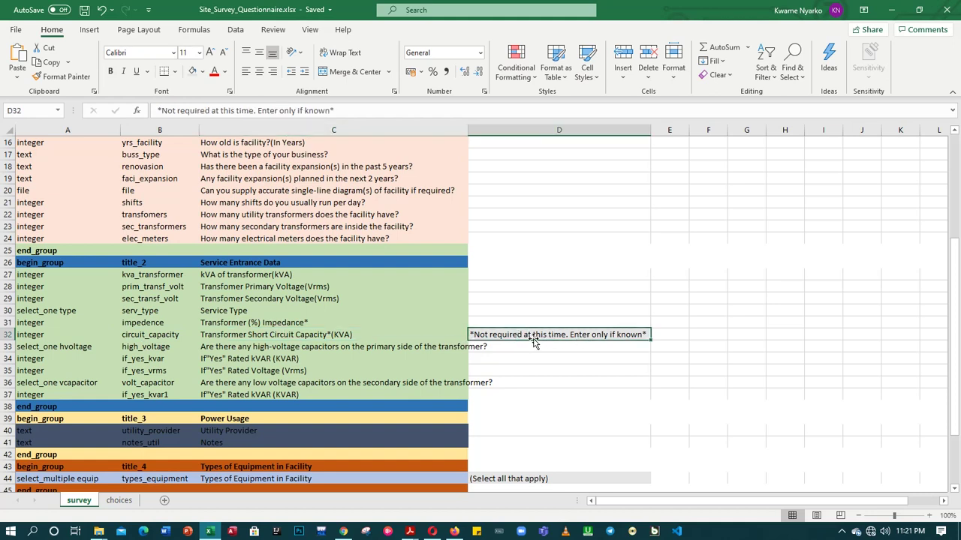
key("ctrl+c")
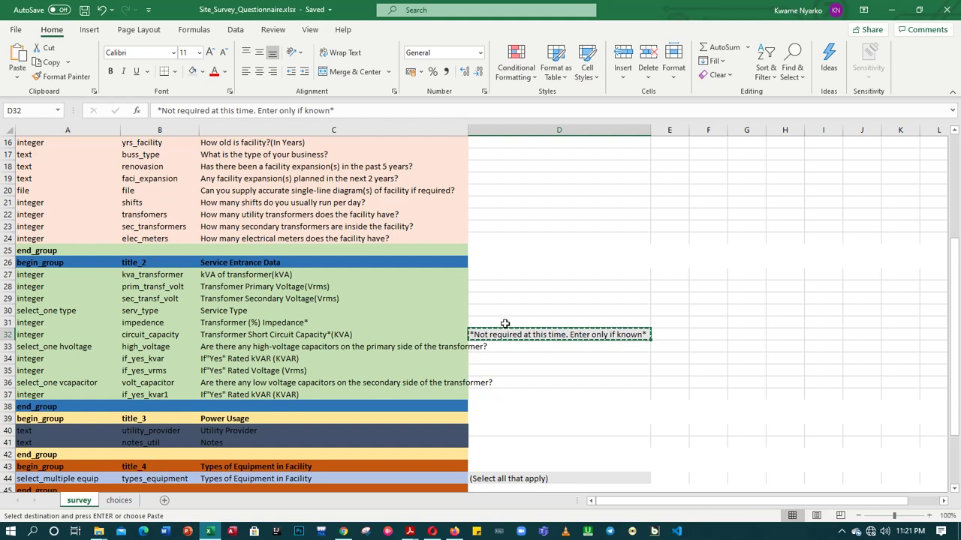
left_click(505, 324)
key("ctrl+v")
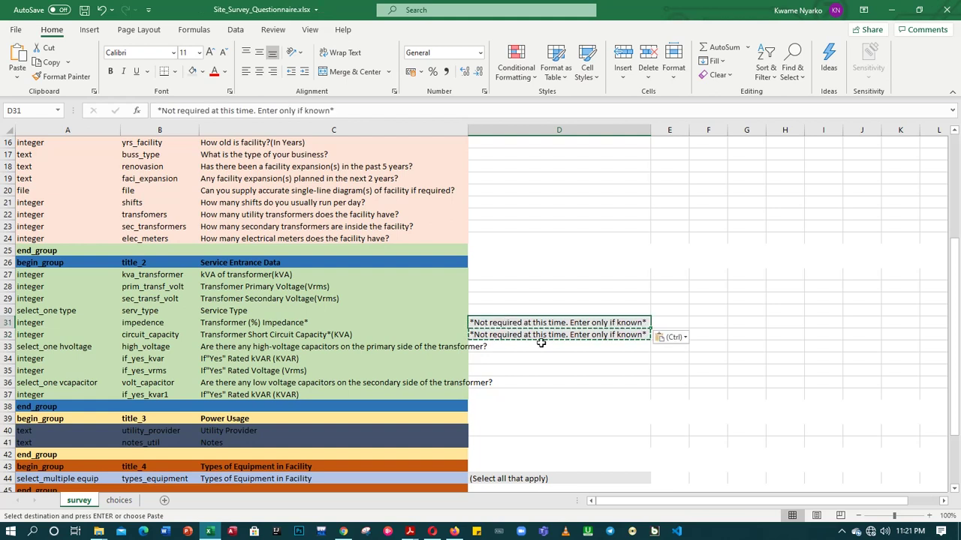
key("ctrl+s")
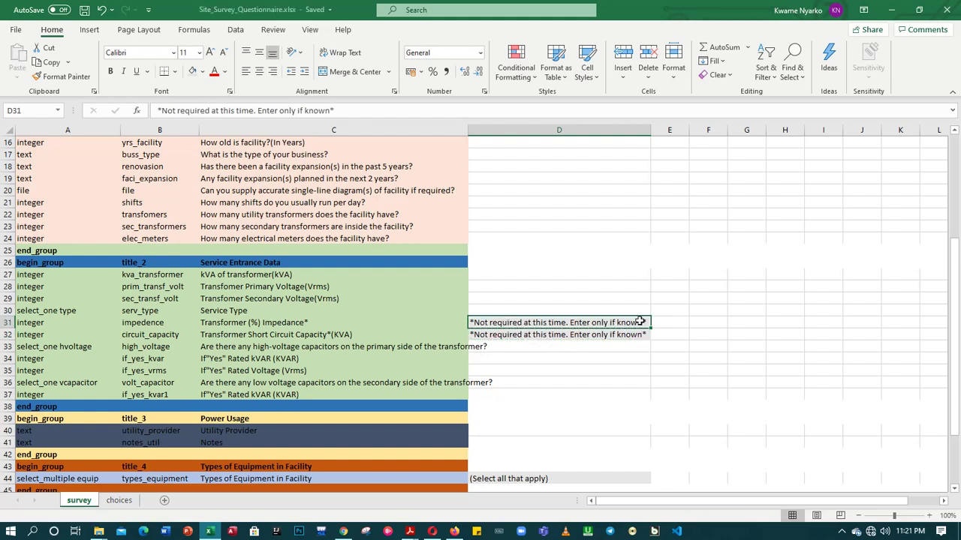
left_click(918, 10)
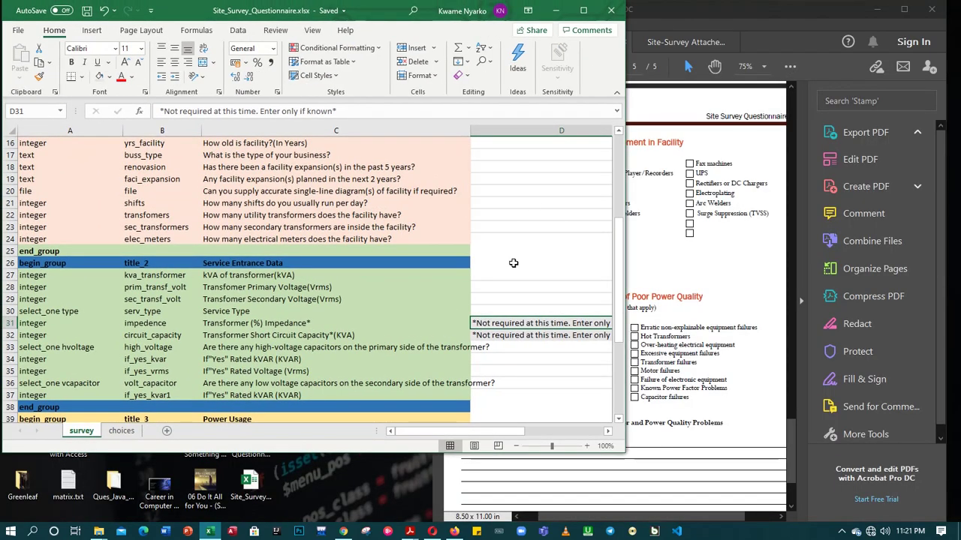
Scroll the PDF up to page 4's Service Entrance Data and select the not-required capacity note, then maximize Excel
left_click(699, 277)
scroll(637, 273, "up", 5)
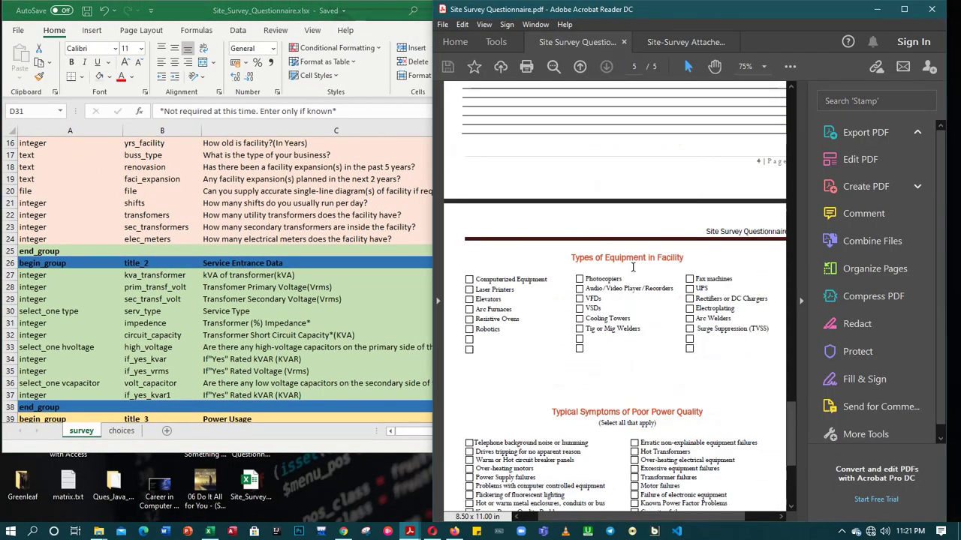
scroll(634, 272, "up", 3)
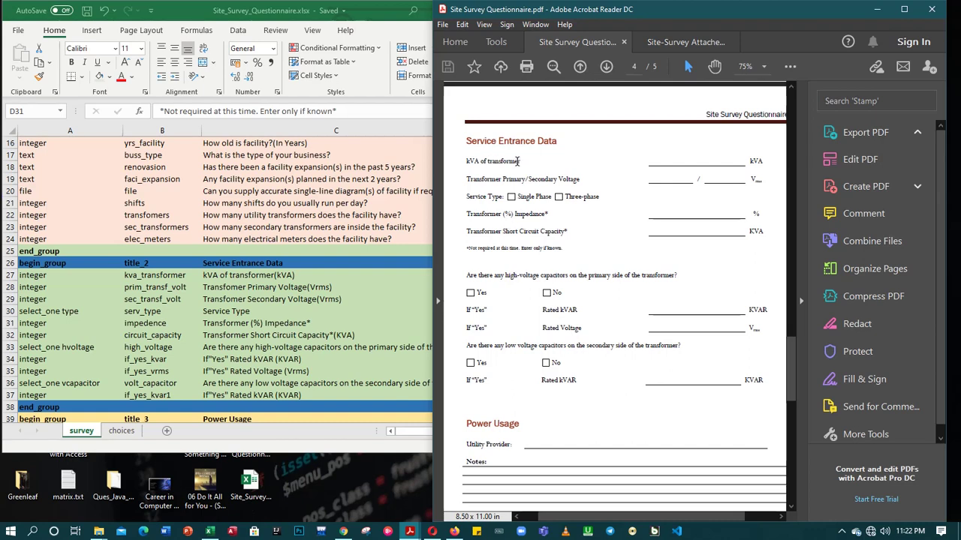
left_click_drag(465, 247, 564, 251)
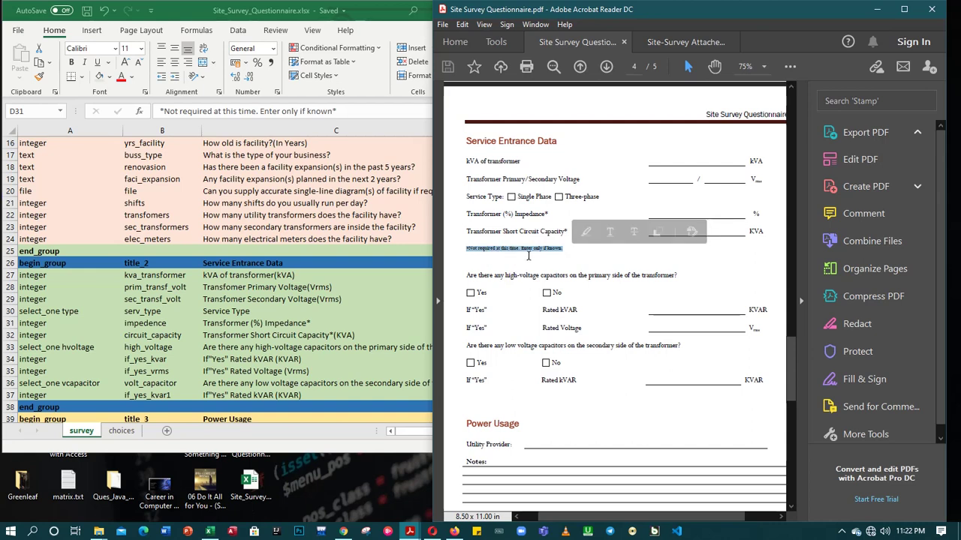
left_click(575, 249)
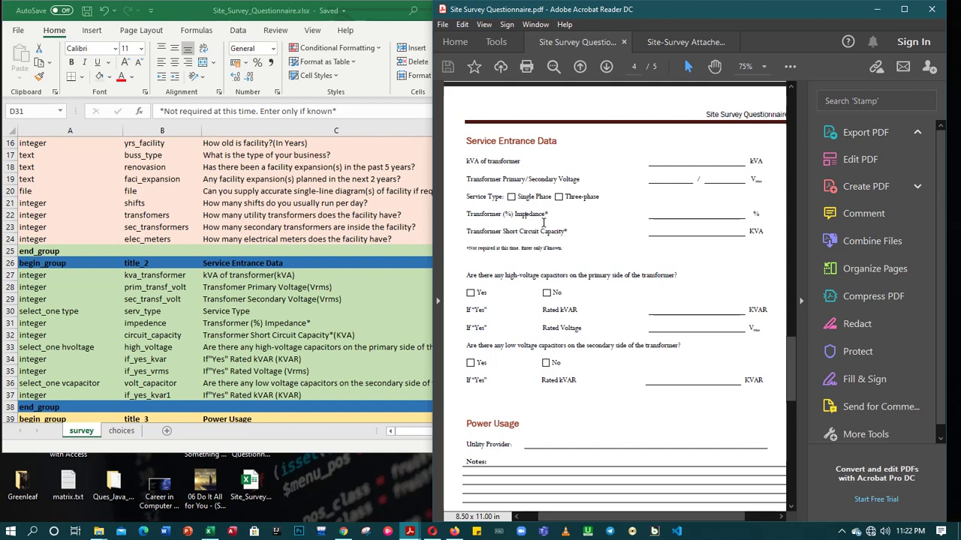
scroll(322, 340, "down", 4)
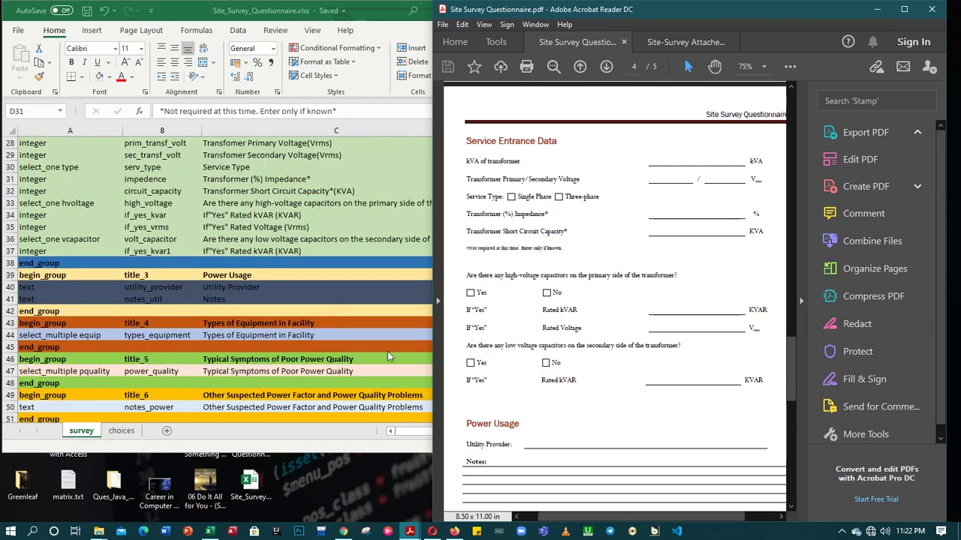
double_click(376, 10)
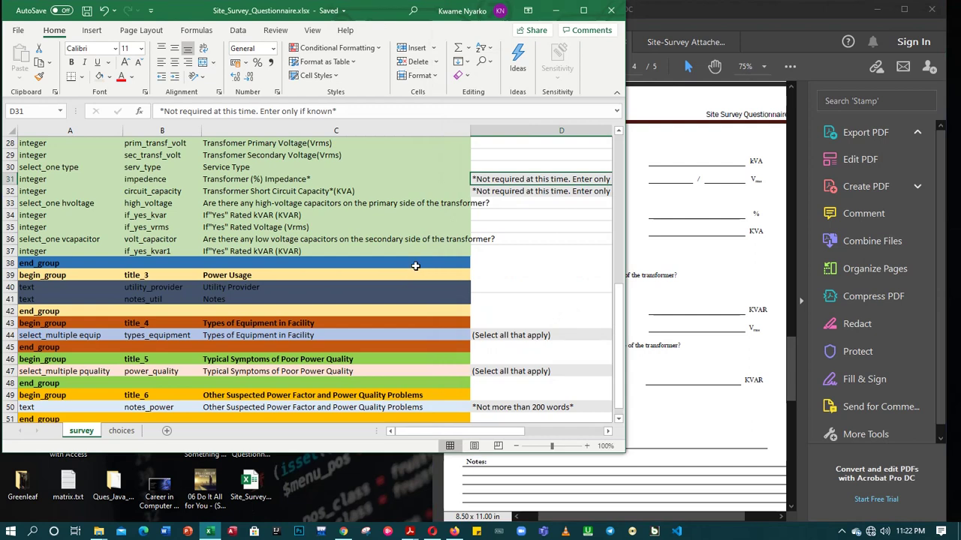
Scroll to the top of the survey sheet and select the hint column header in D1
left_click_drag(620, 319, 631, 270)
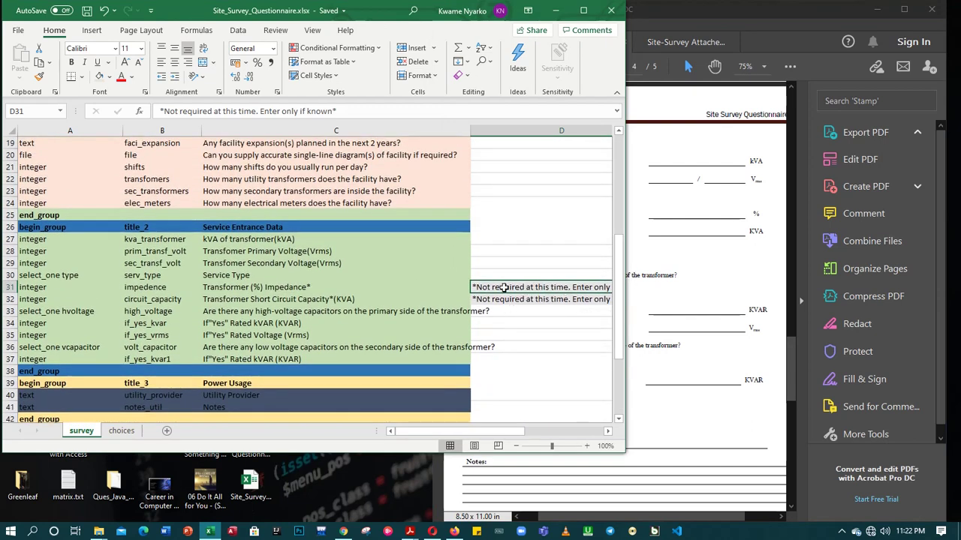
scroll(578, 180, "up", 6)
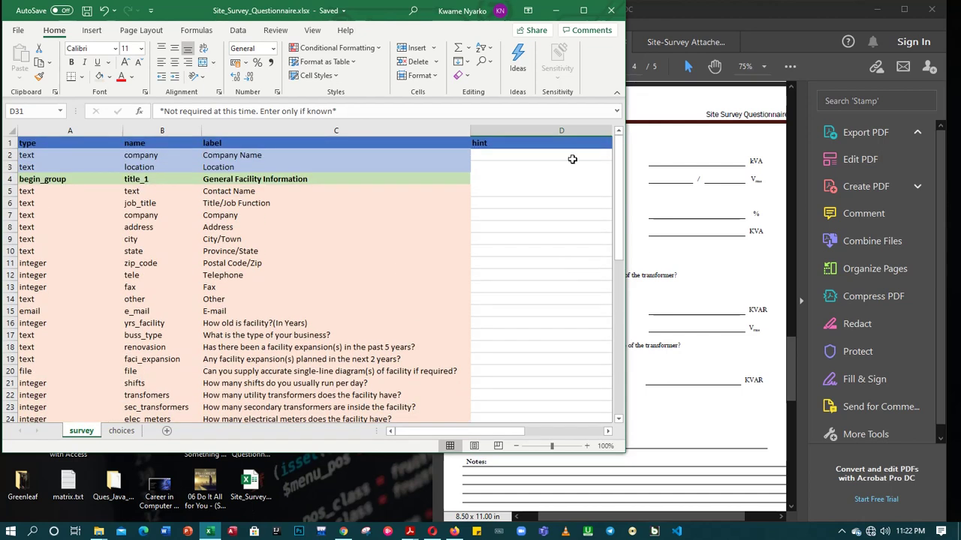
double_click(520, 143)
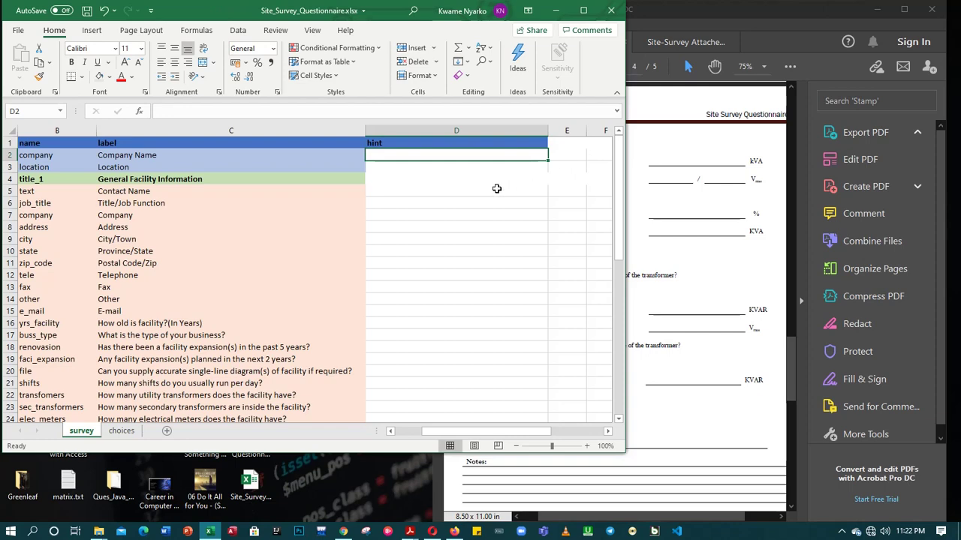
left_click(499, 188)
left_click(478, 147)
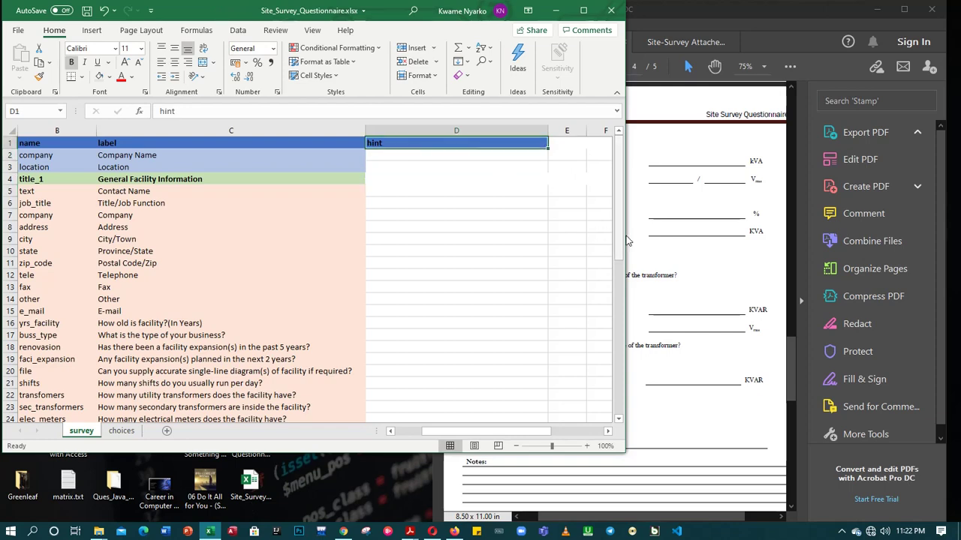
Scroll down through the hints, then scroll the PDF to page 5's Types of Equipment section
left_click_drag(620, 226, 626, 354)
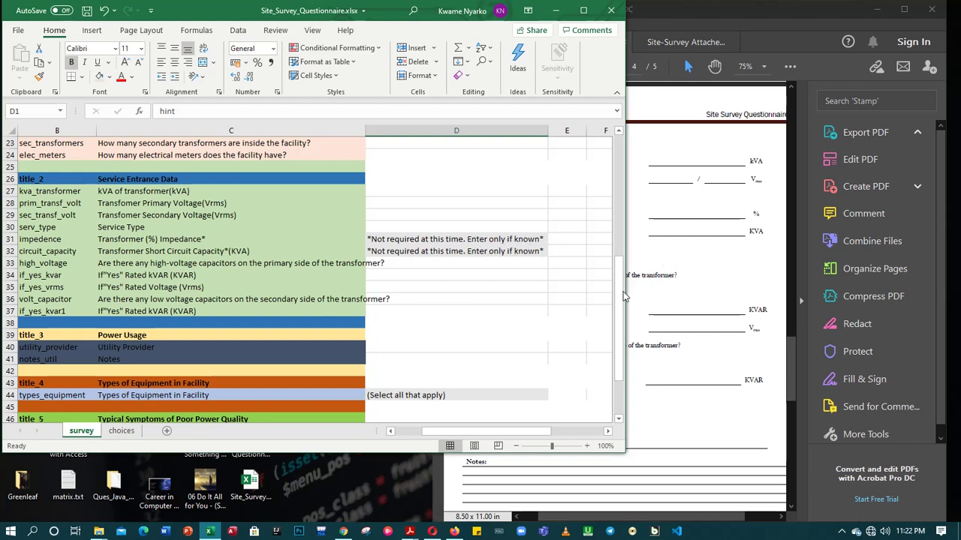
scroll(622, 300, "down", 2)
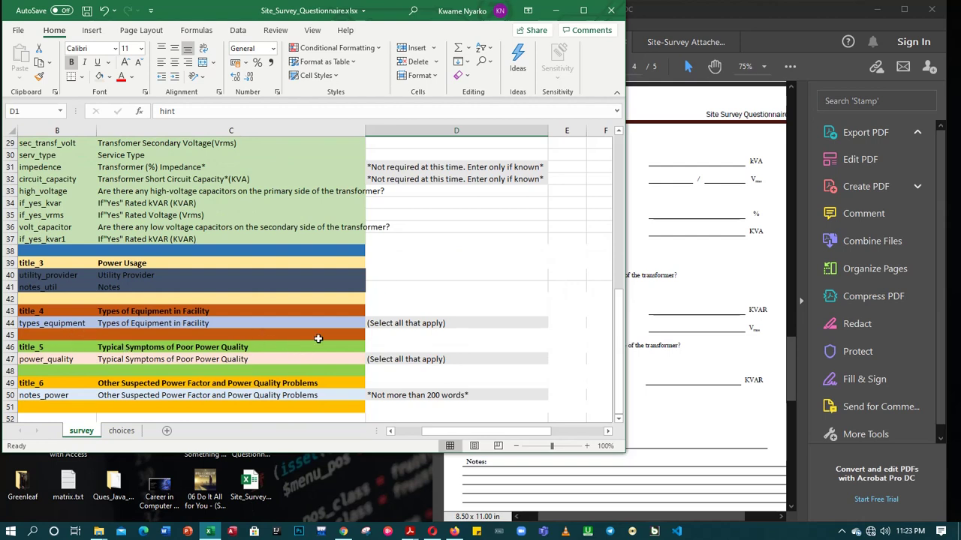
left_click(638, 330)
scroll(620, 331, "down", 8)
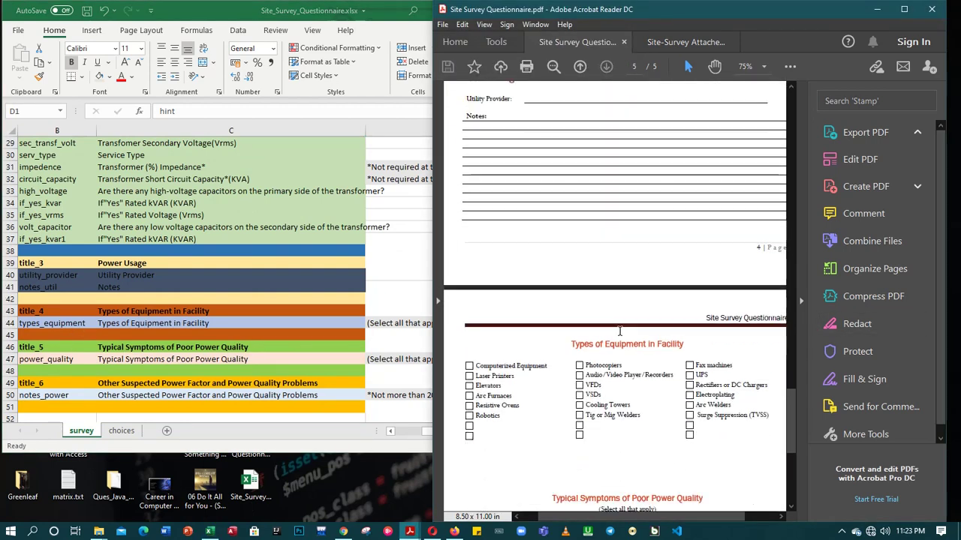
Select the Types of Equipment in Facility heading on page 5 and compare it with the workbook
scroll(620, 331, "down", 5)
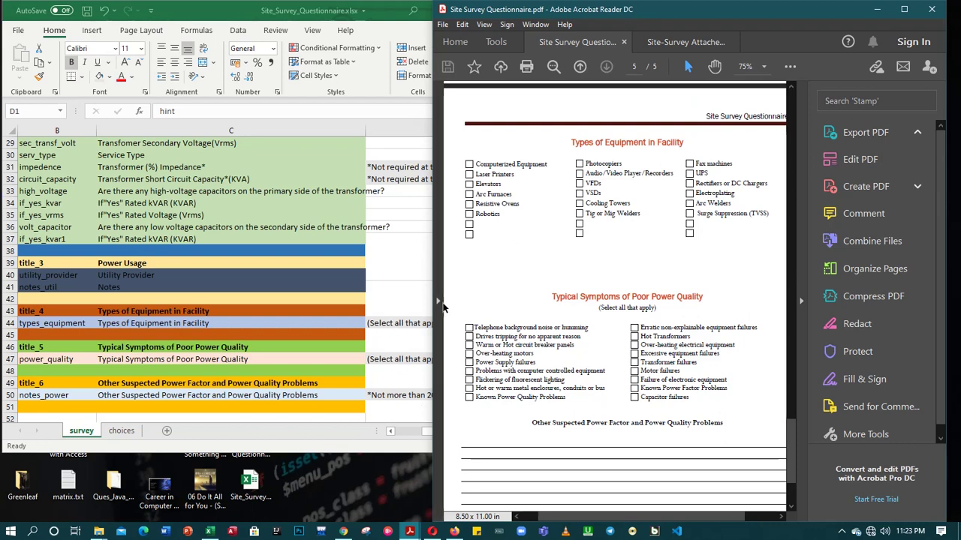
left_click_drag(577, 142, 683, 143)
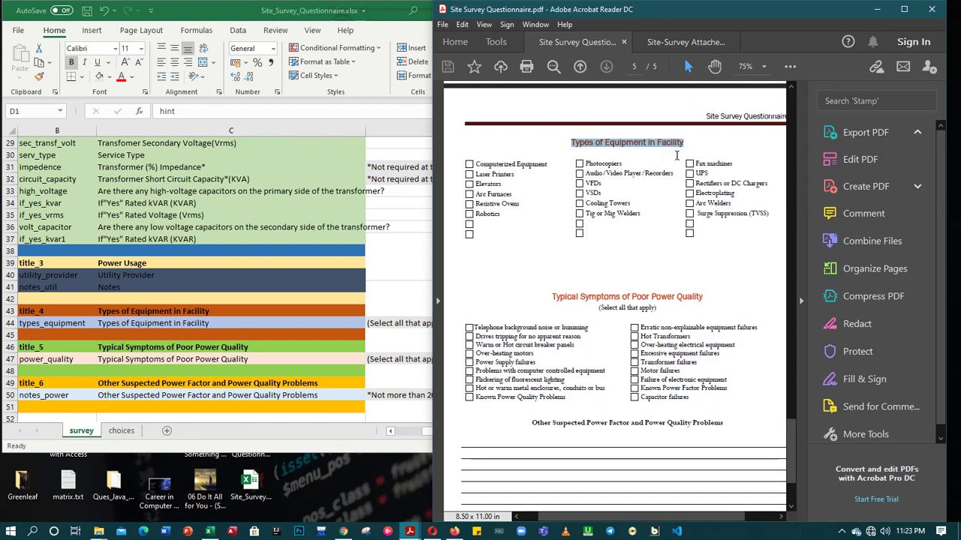
left_click(405, 325)
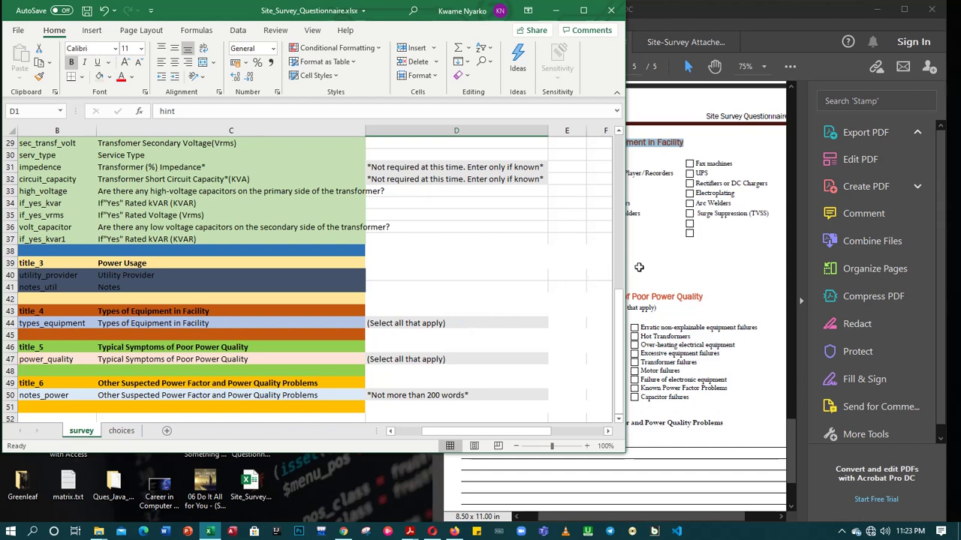
left_click(664, 256)
scroll(556, 324, "down", 4)
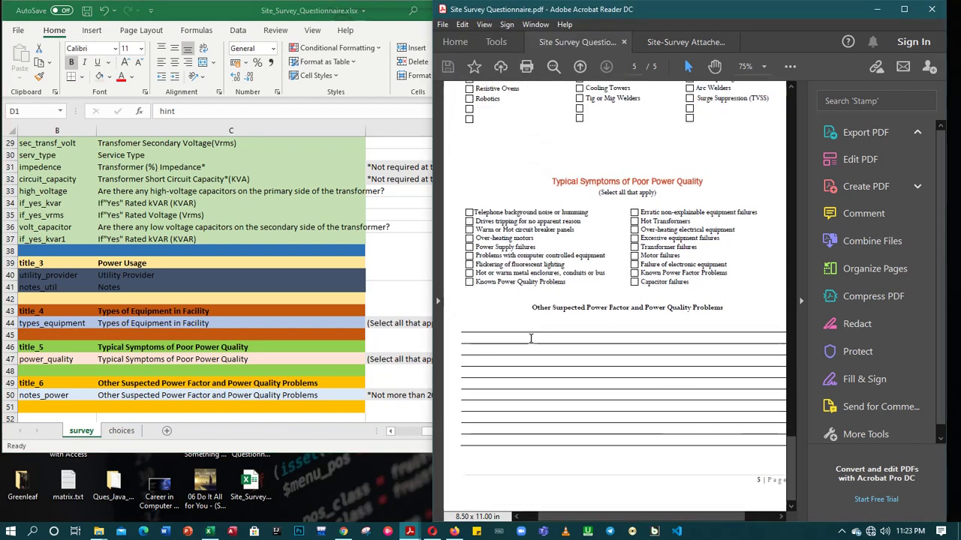
scroll(536, 340, "up", 3)
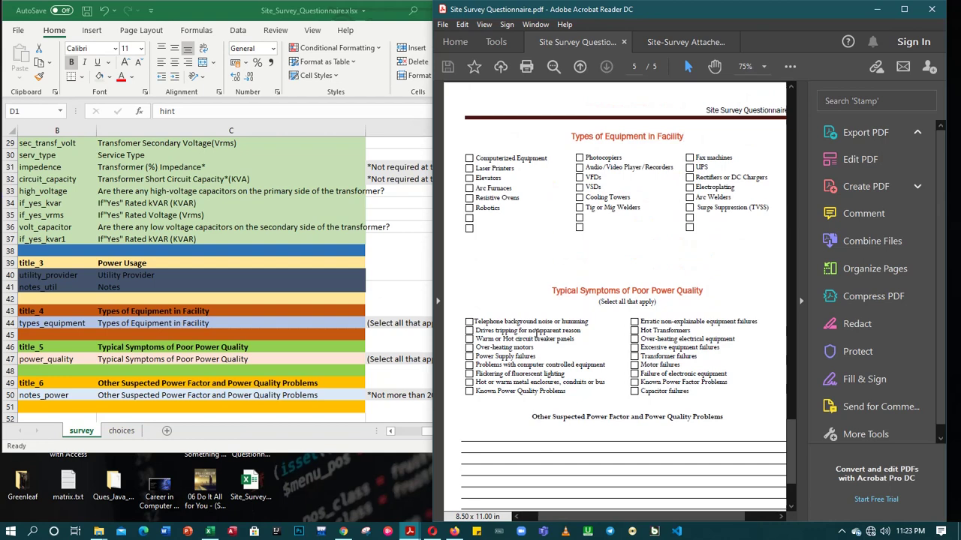
scroll(536, 330, "down", 1)
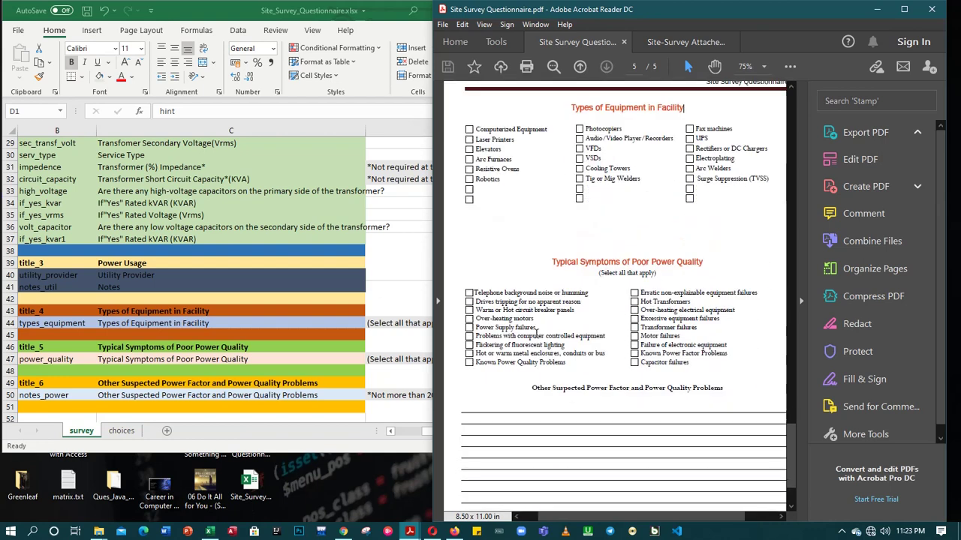
Select the Other Suspected Power Factor and Power Quality Problems heading, then return to the workbook
left_click(409, 400)
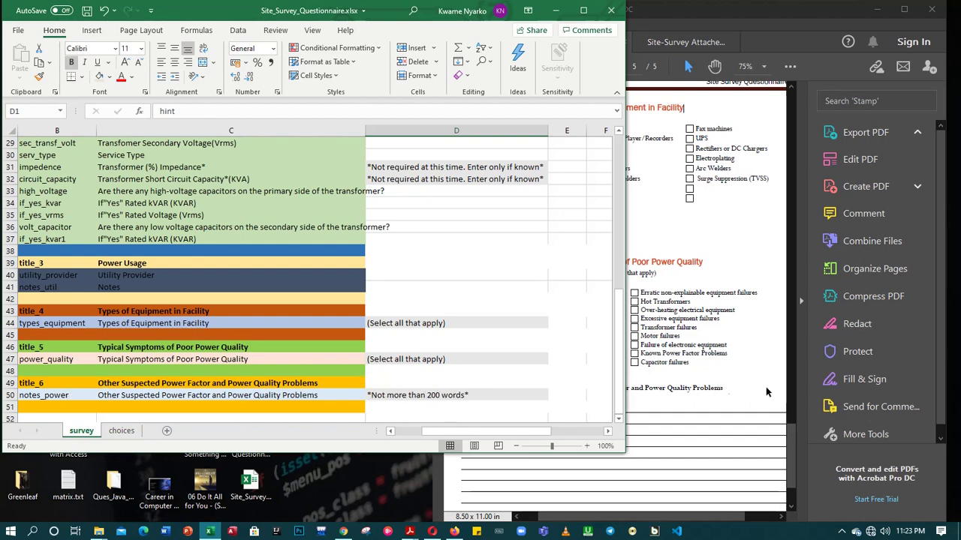
left_click(698, 399)
left_click_drag(528, 388, 715, 386)
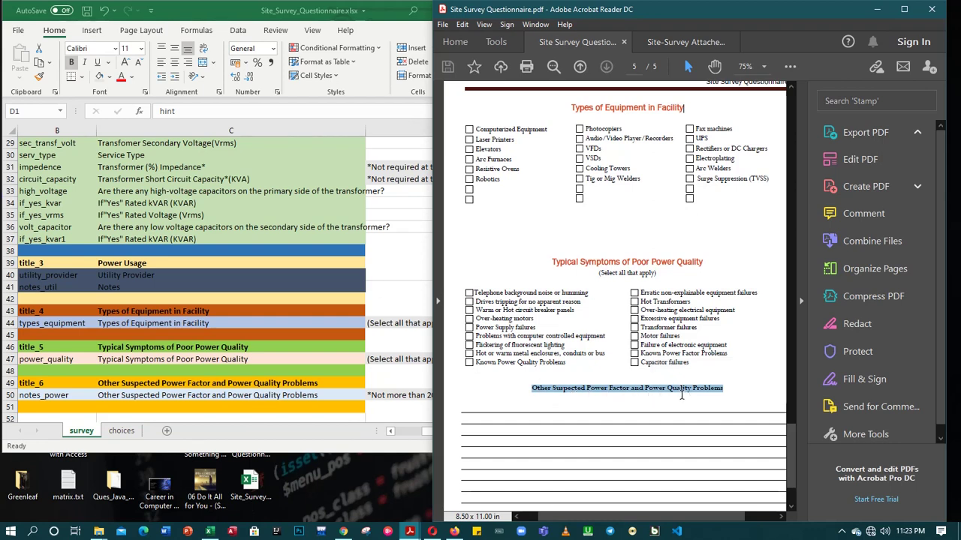
key("alt+Tab")
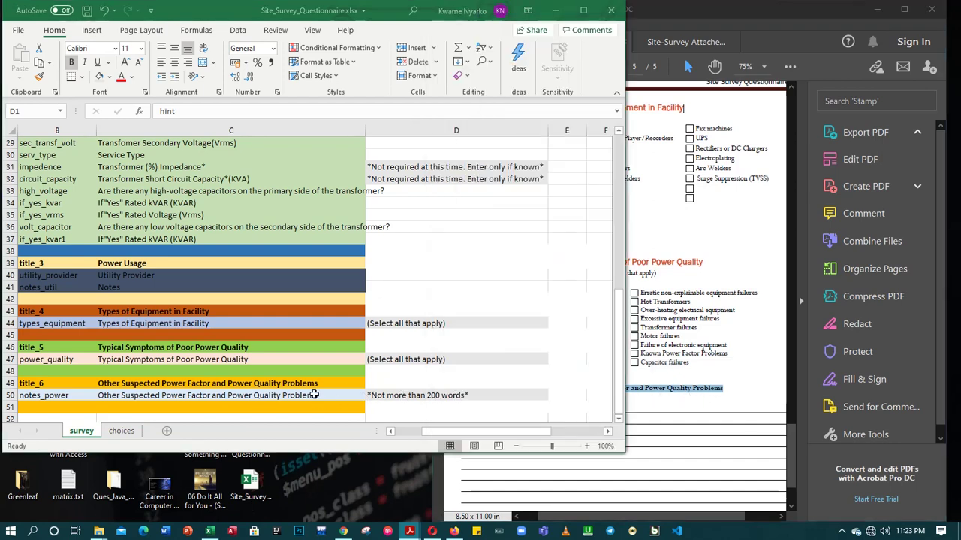
left_click(666, 415)
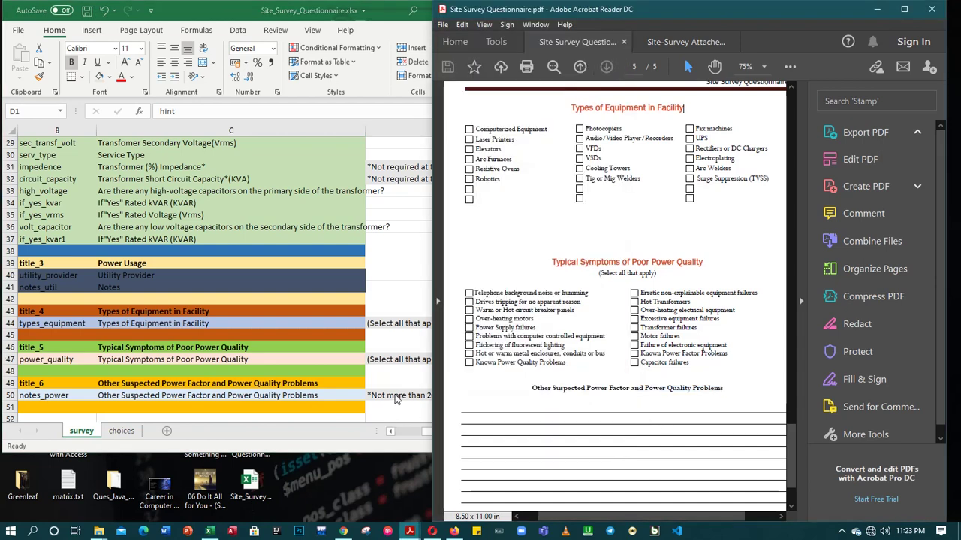
key("alt+Tab")
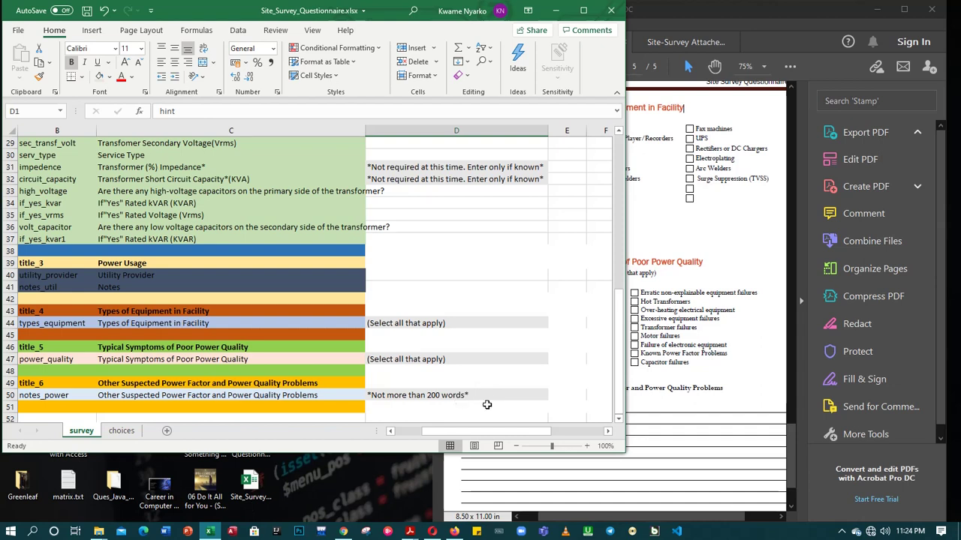
scroll(620, 328, "up", 4)
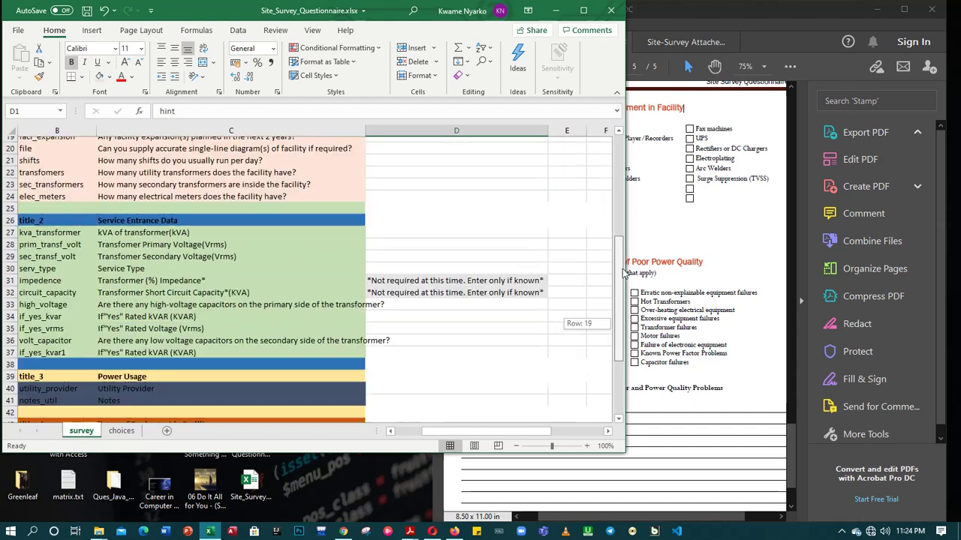
scroll(621, 328, "down", 4)
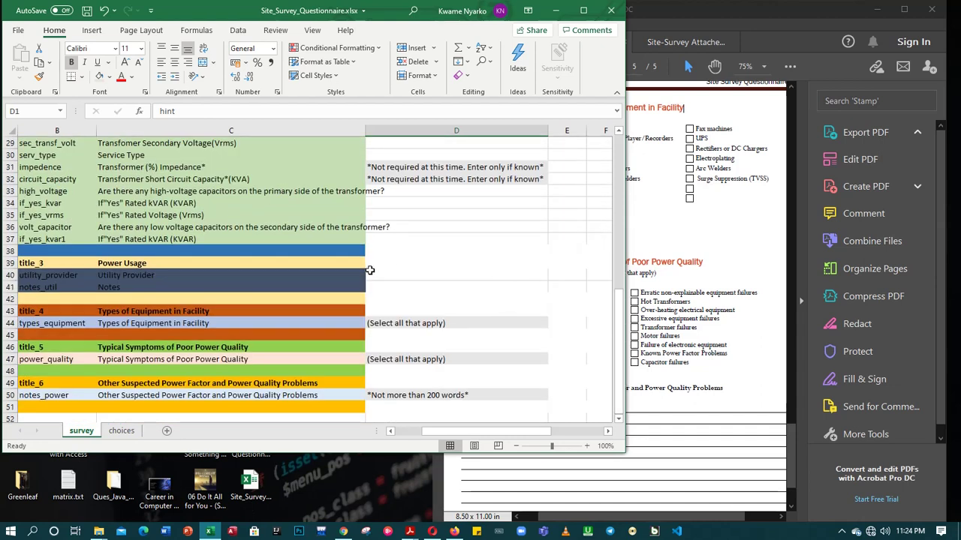
scroll(351, 260, "up", 5)
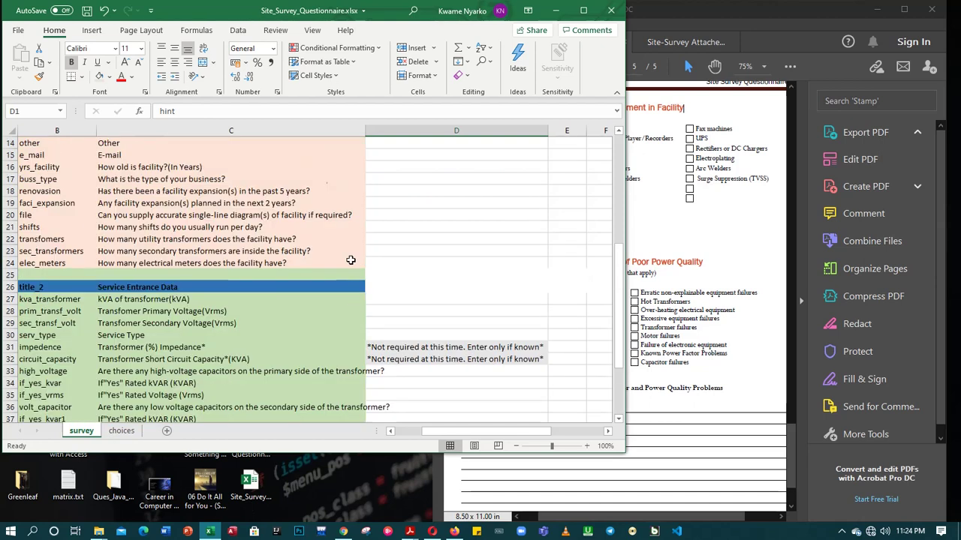
scroll(350, 260, "up", 5)
scroll(249, 261, "down", 1)
scroll(247, 262, "up", 1)
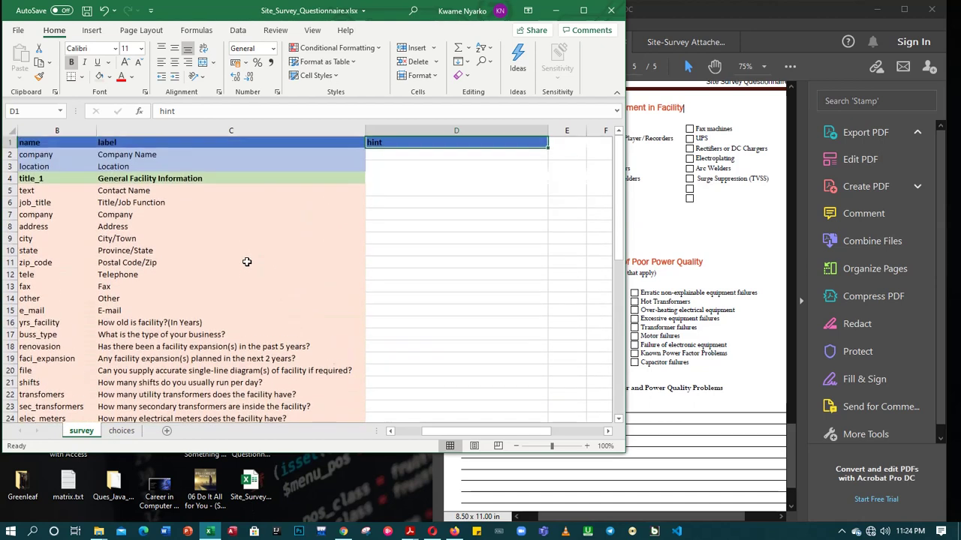
scroll(247, 262, "down", 1)
scroll(245, 262, "up", 1)
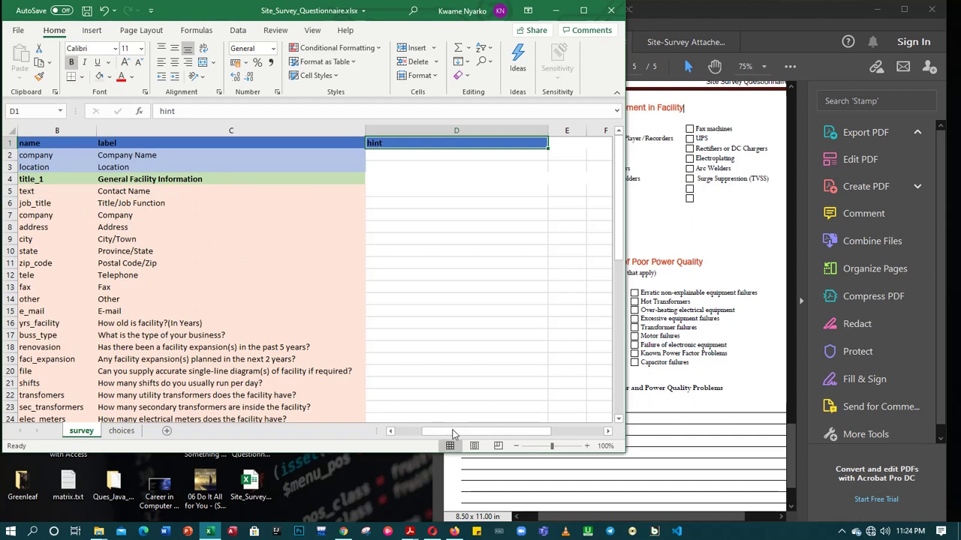
left_click_drag(455, 433, 379, 441)
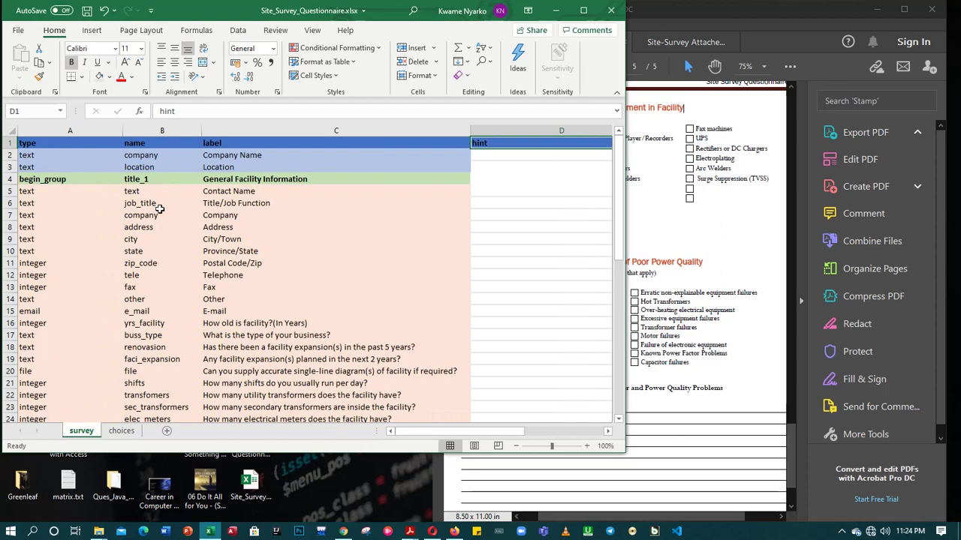
scroll(157, 209, "down", 2)
scroll(159, 208, "down", 9)
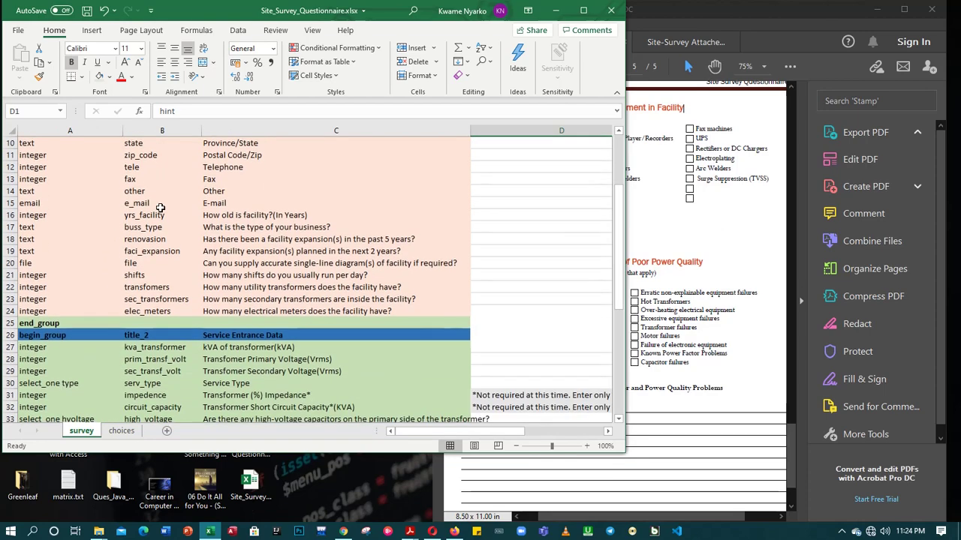
scroll(160, 209, "down", 4)
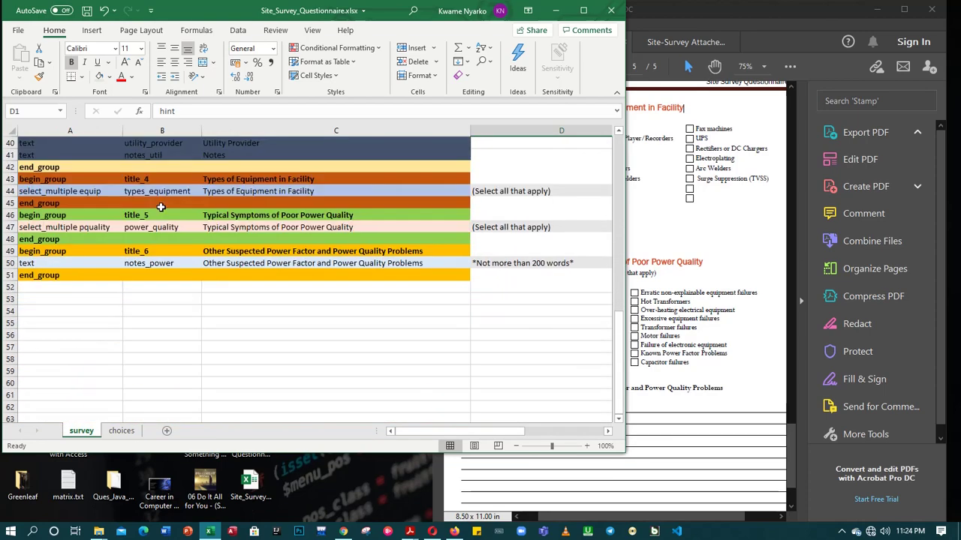
scroll(160, 208, "up", 5)
scroll(161, 206, "up", 9)
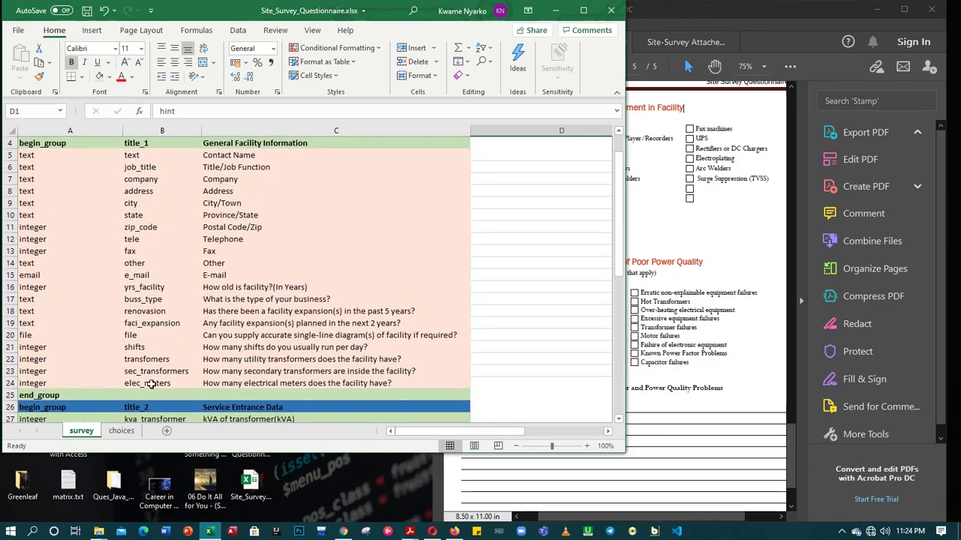
left_click(123, 432)
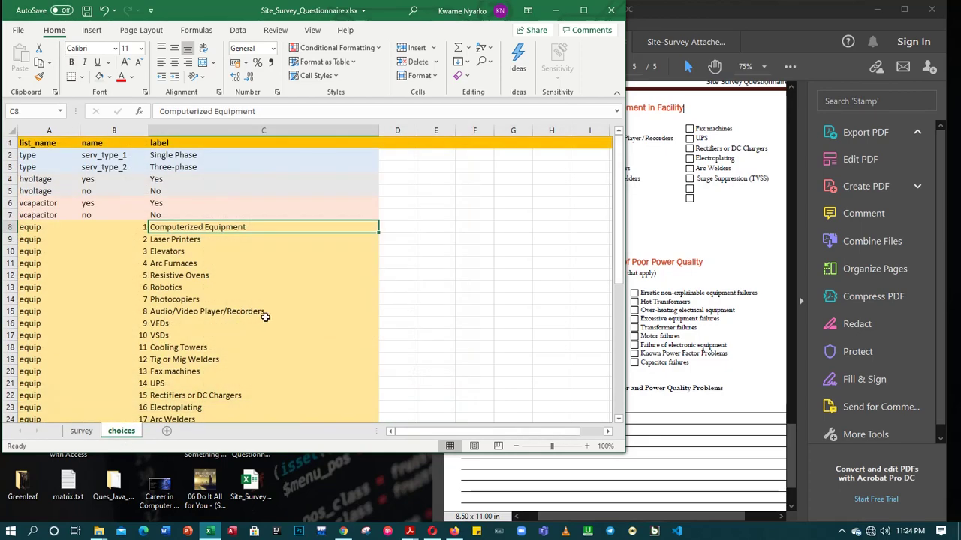
left_click(125, 229)
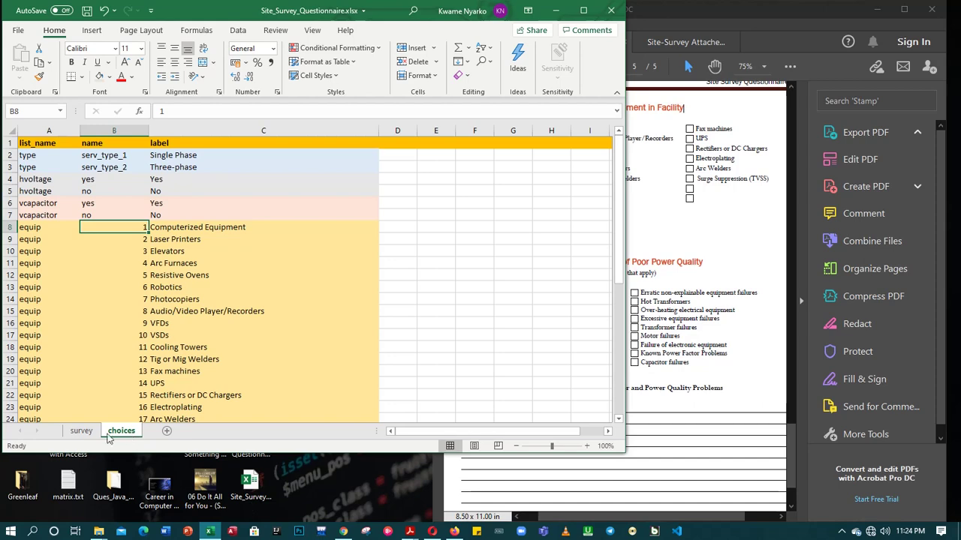
left_click(82, 432)
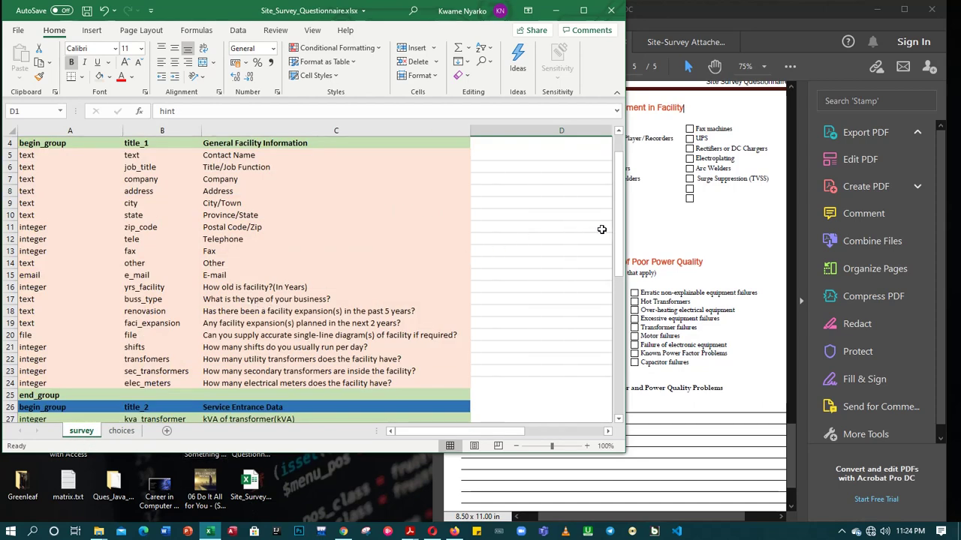
left_click_drag(621, 226, 621, 205)
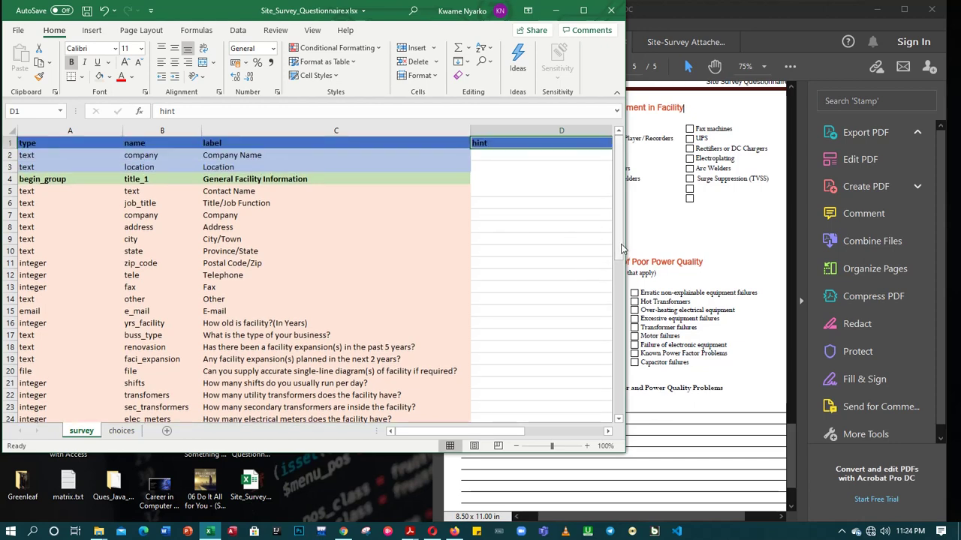
left_click_drag(622, 247, 613, 395)
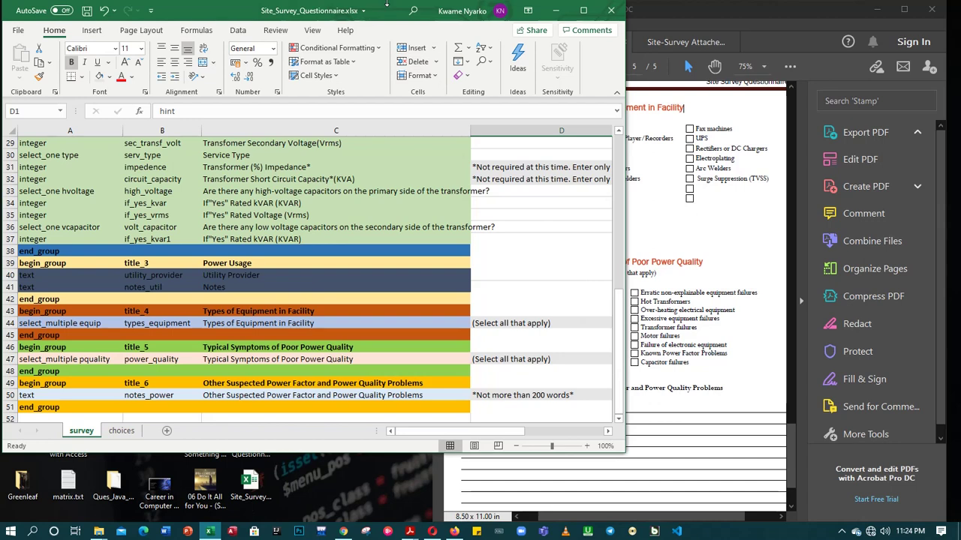
scroll(589, 48, "down", 1)
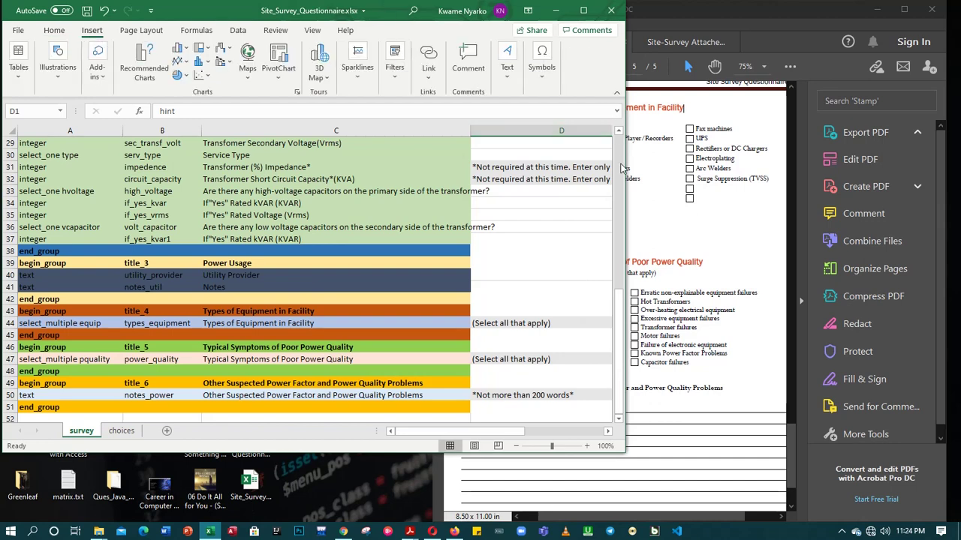
left_click(618, 134)
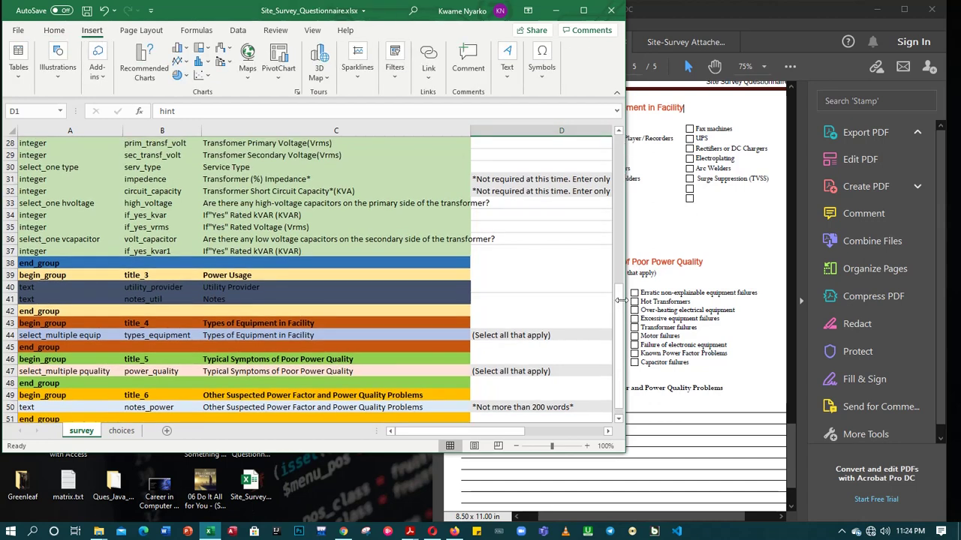
left_click_drag(621, 318, 622, 145)
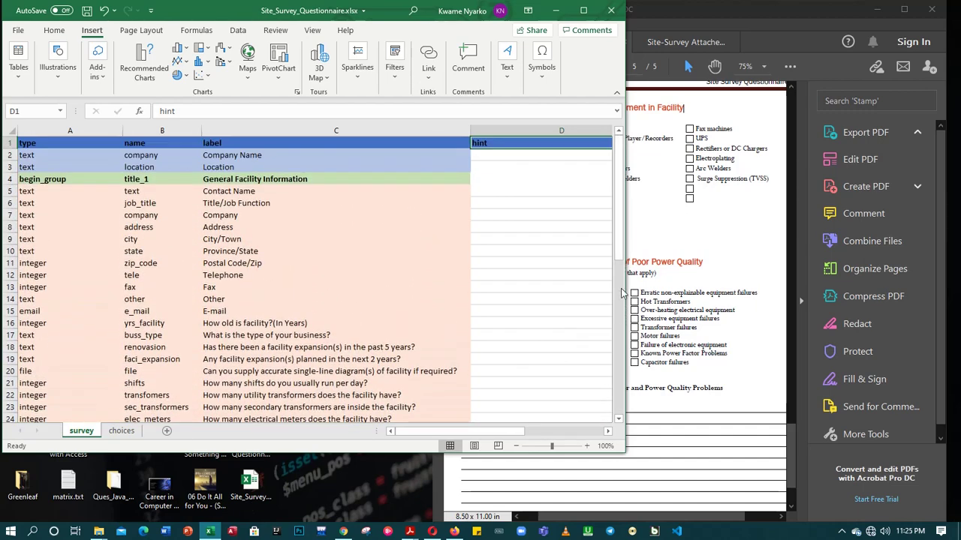
left_click(618, 419)
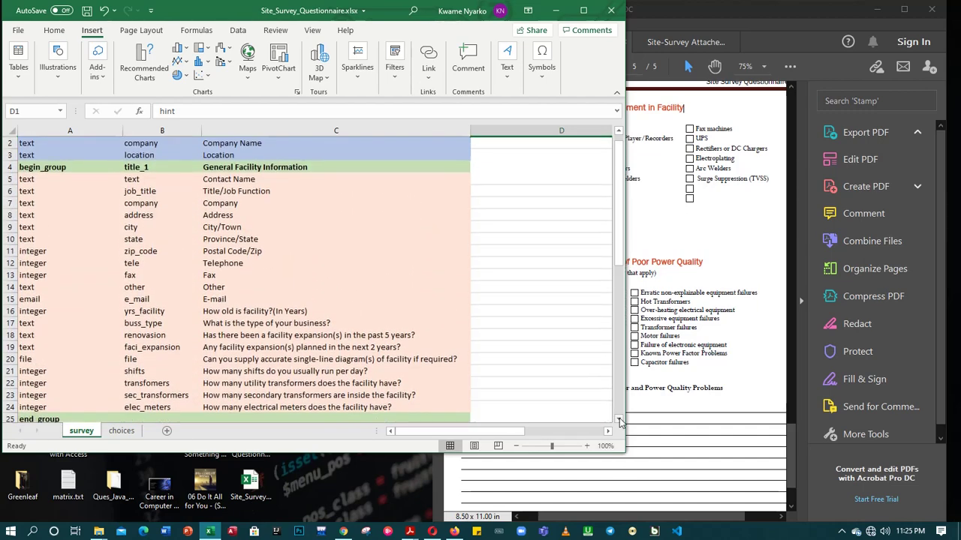
left_click_drag(622, 246, 629, 381)
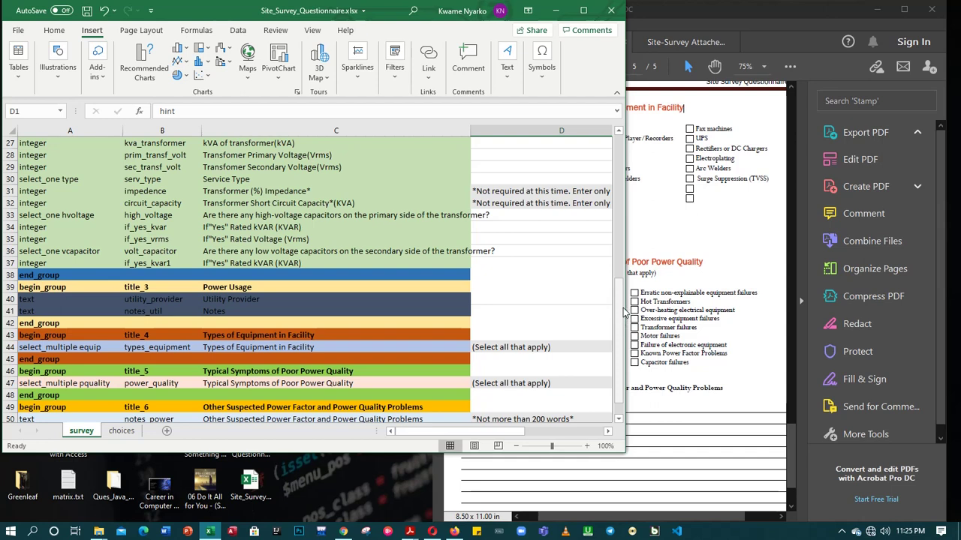
mouse_move(614, 323)
left_mouse_down()
mouse_move(620, 158)
mouse_move(622, 329)
left_mouse_up()
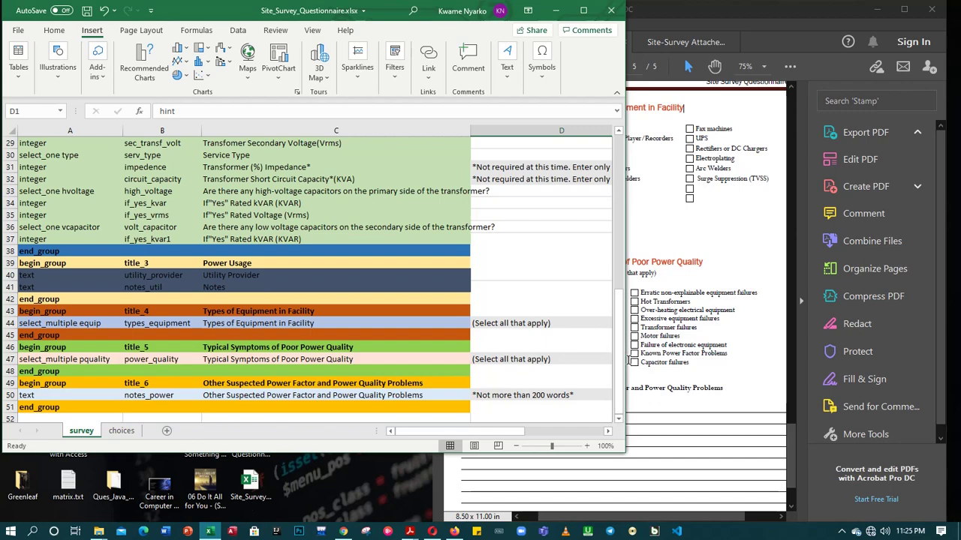
left_click_drag(620, 372, 629, 219)
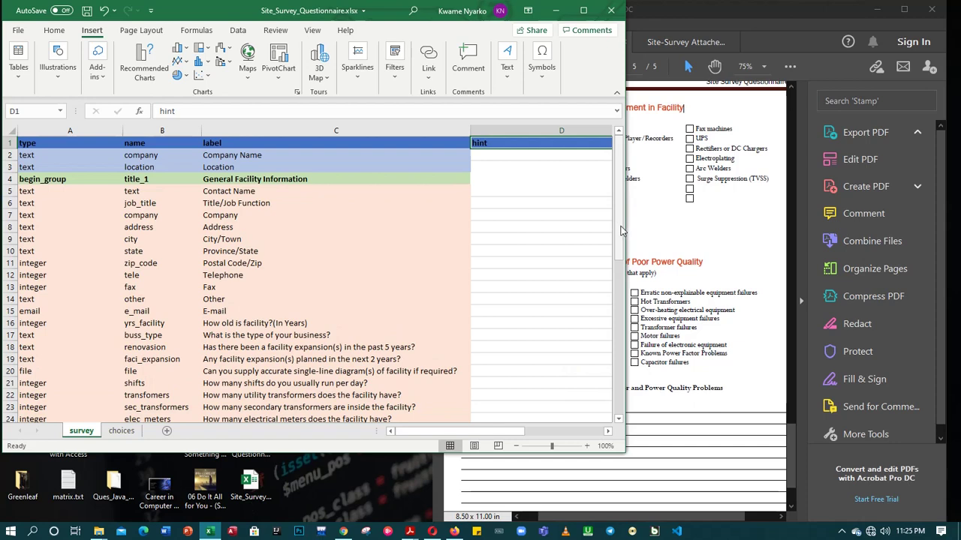
left_click_drag(620, 227, 627, 395)
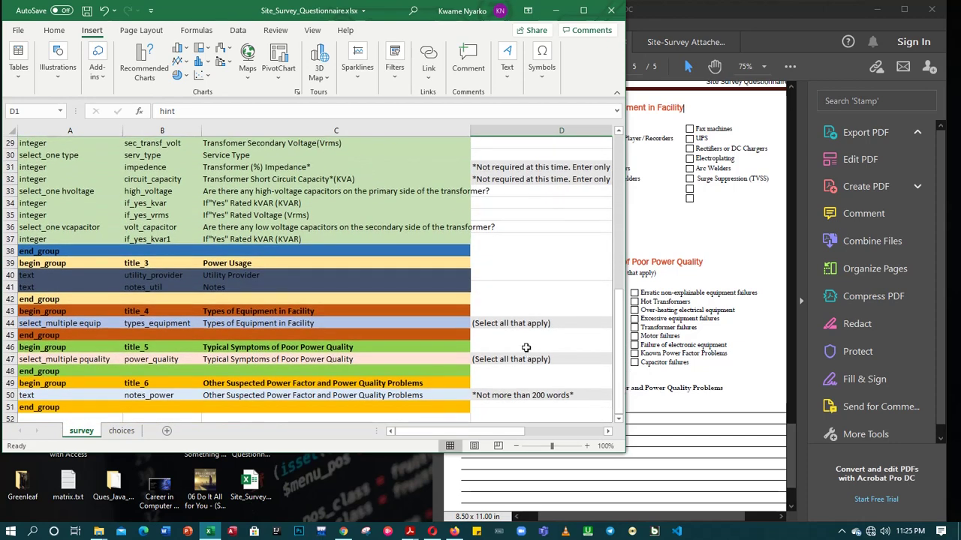
left_click_drag(629, 319, 629, 173)
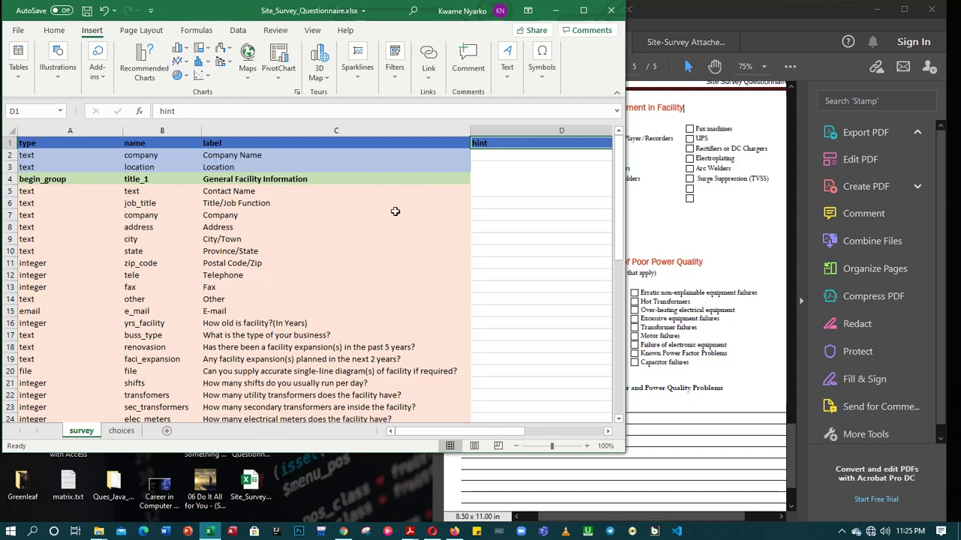
left_click_drag(619, 255, 634, 411)
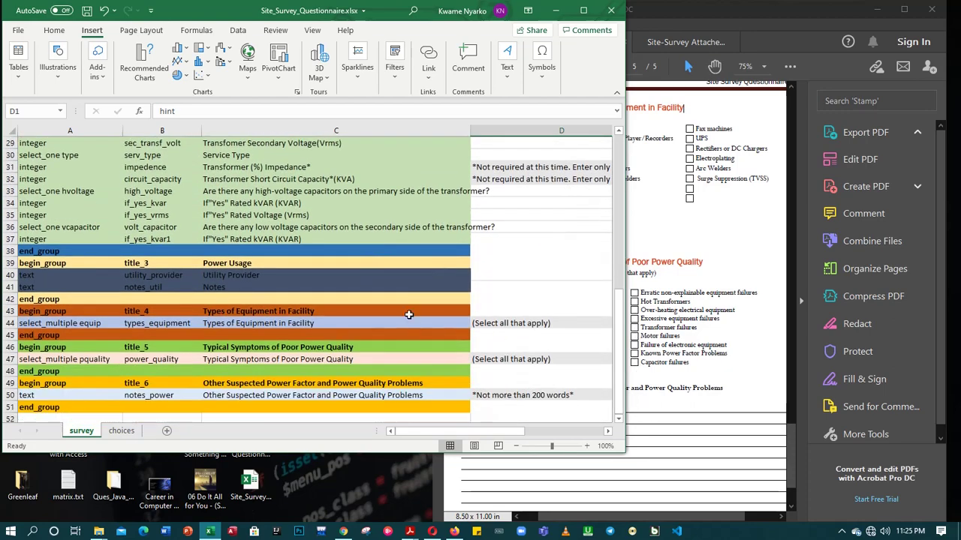
scroll(190, 263, "up", 4)
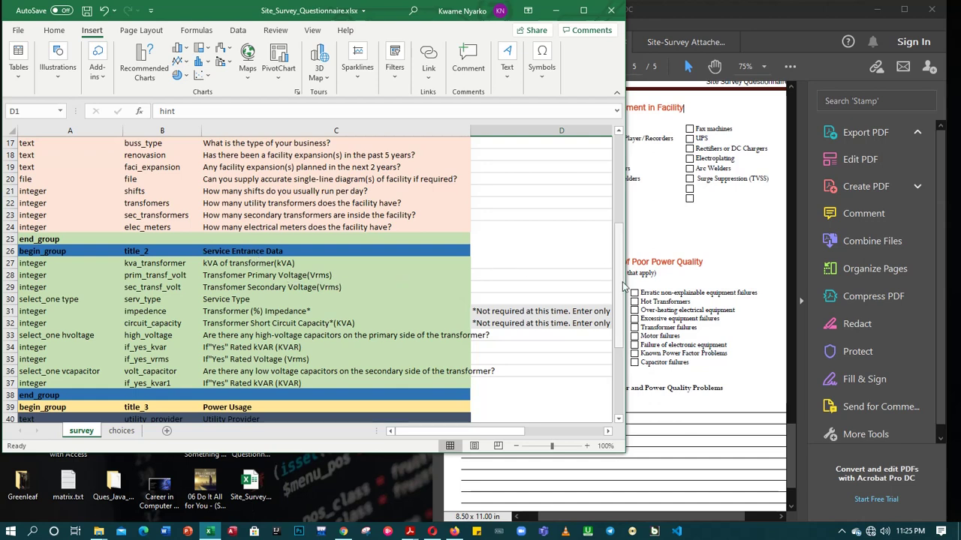
scroll(619, 232, "up", 5)
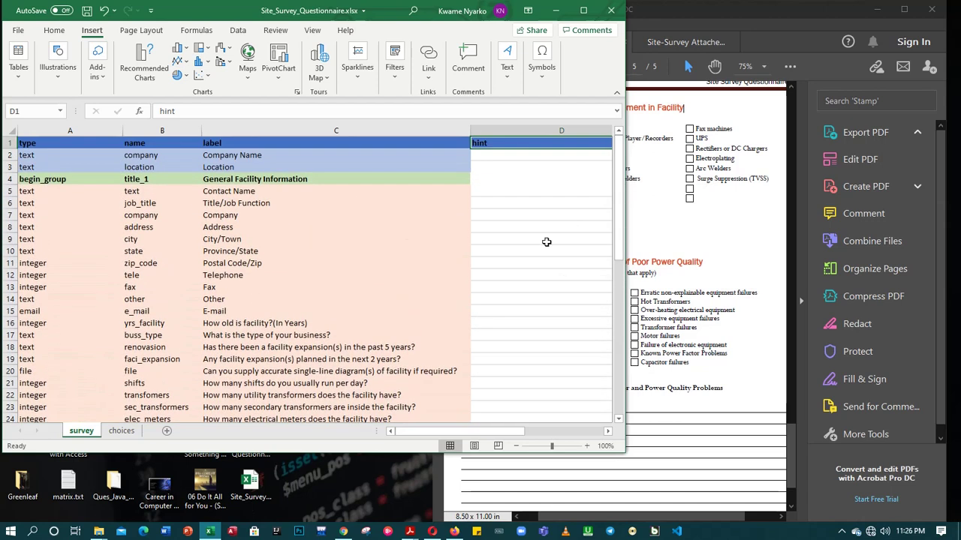